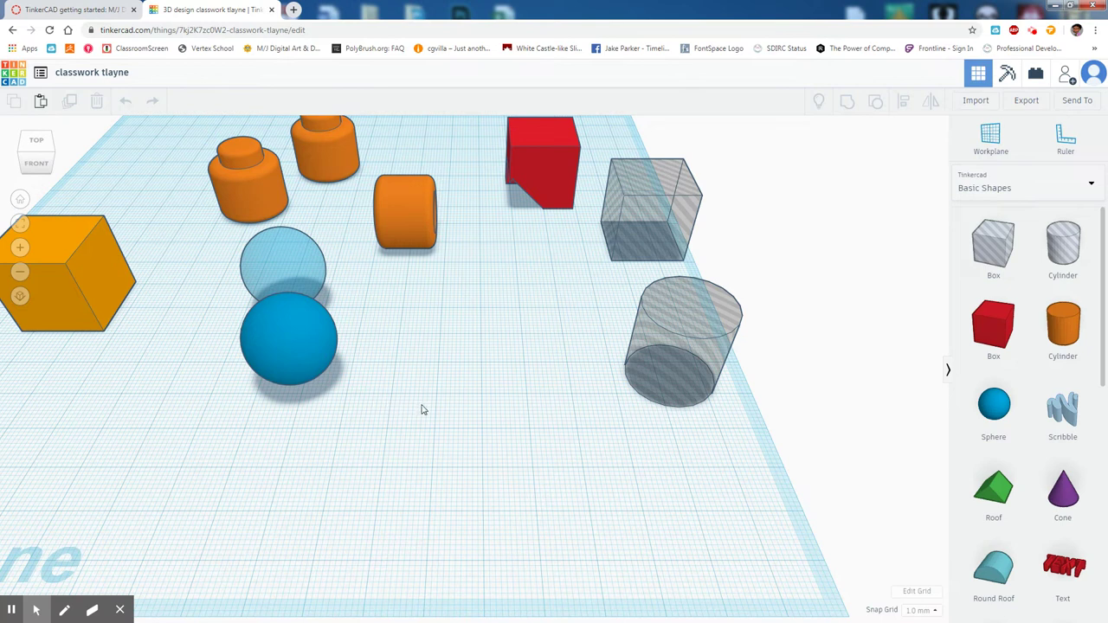
Orbit the view around the sample shapes in the classwork design.
right_drag(436, 424, 454, 421)
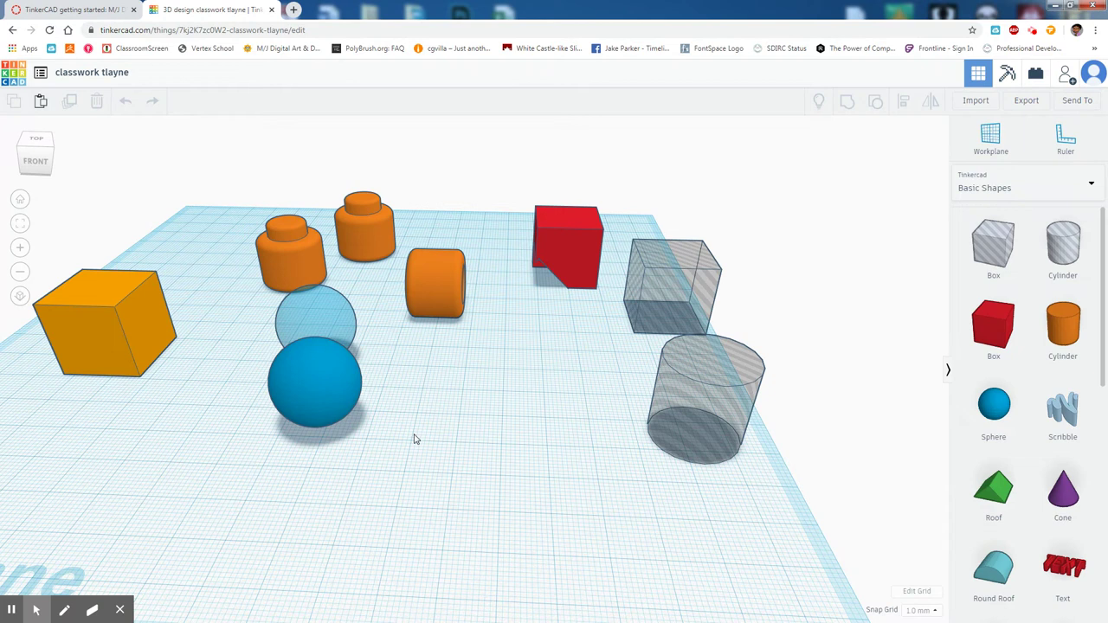
right_drag(409, 439, 414, 454)
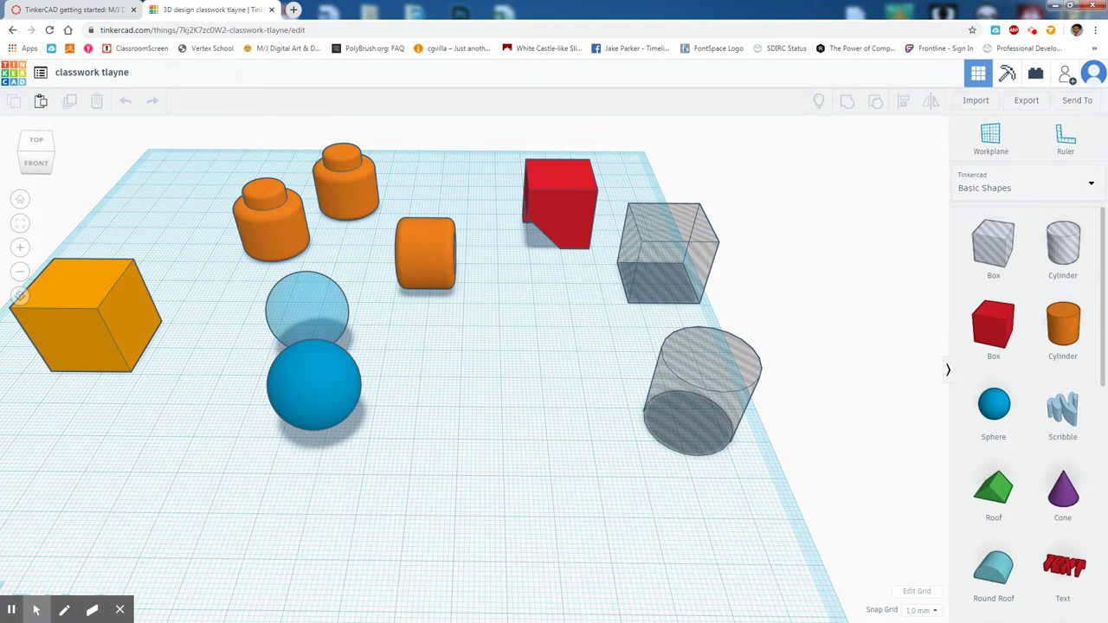
mouse_move(486, 383)
right_down()
mouse_move(394, 379)
mouse_move(396, 408)
mouse_move(443, 424)
mouse_move(427, 425)
mouse_move(549, 445)
mouse_move(427, 485)
mouse_move(315, 445)
mouse_move(477, 451)
mouse_move(534, 436)
mouse_move(581, 445)
mouse_move(487, 417)
mouse_move(523, 396)
right_up()
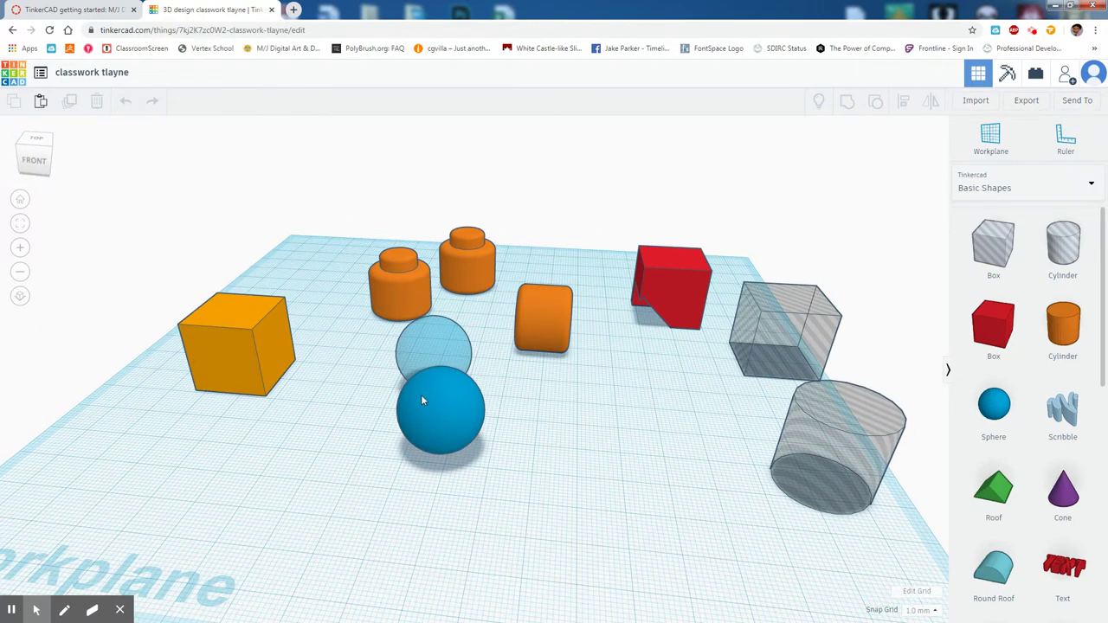
mouse_move(404, 399)
right_down()
mouse_move(544, 421)
mouse_move(306, 319)
right_up()
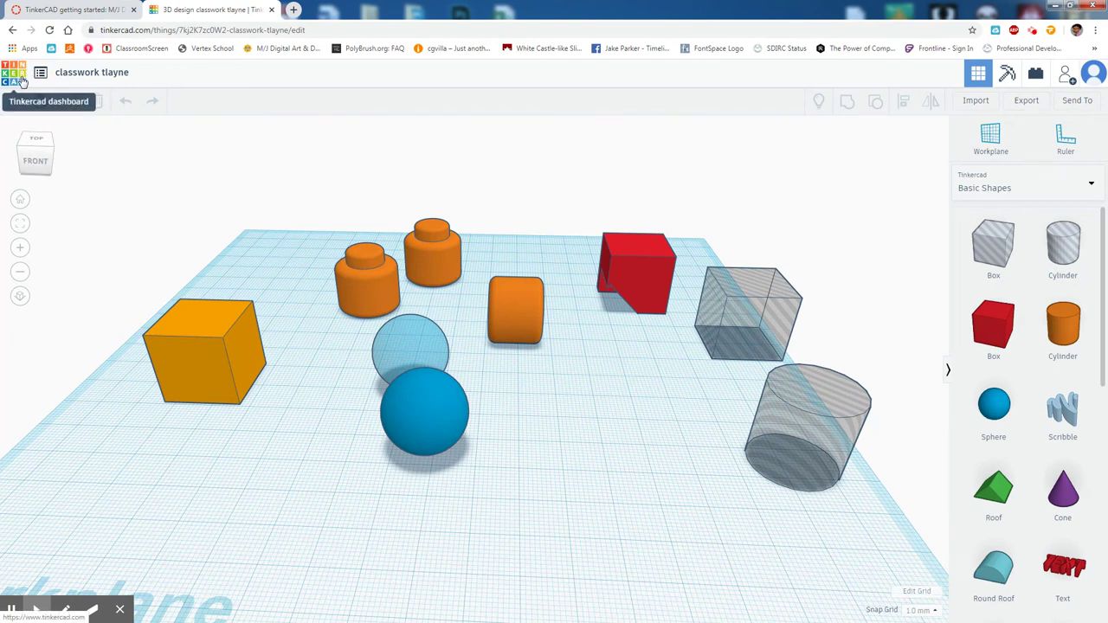
Return to the recent designs dashboard and create a new blank design.
click(18, 82)
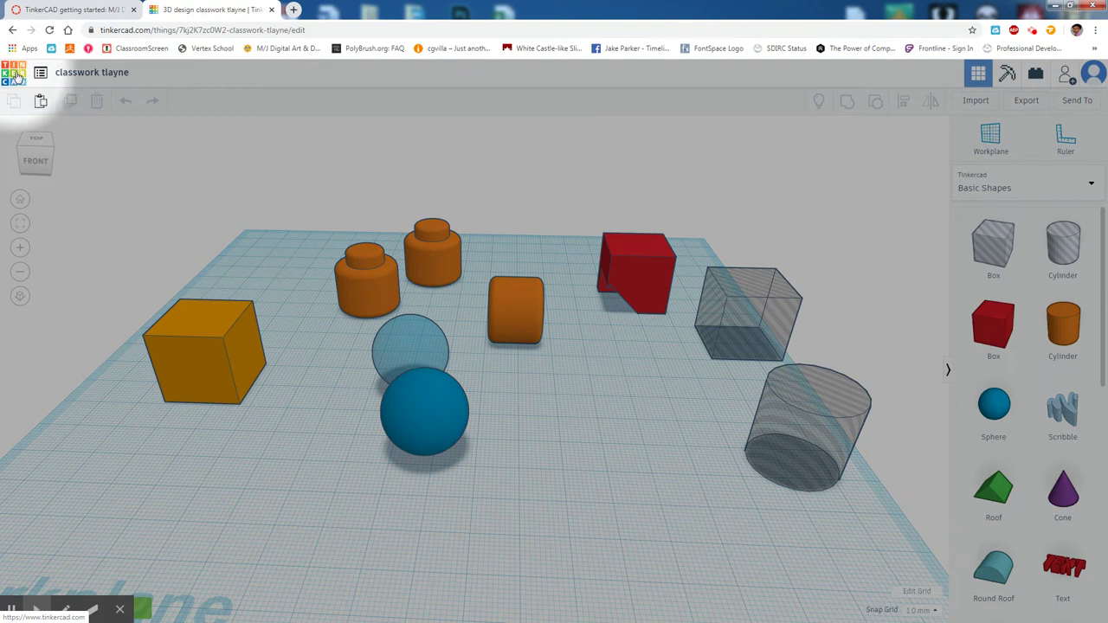
click(23, 82)
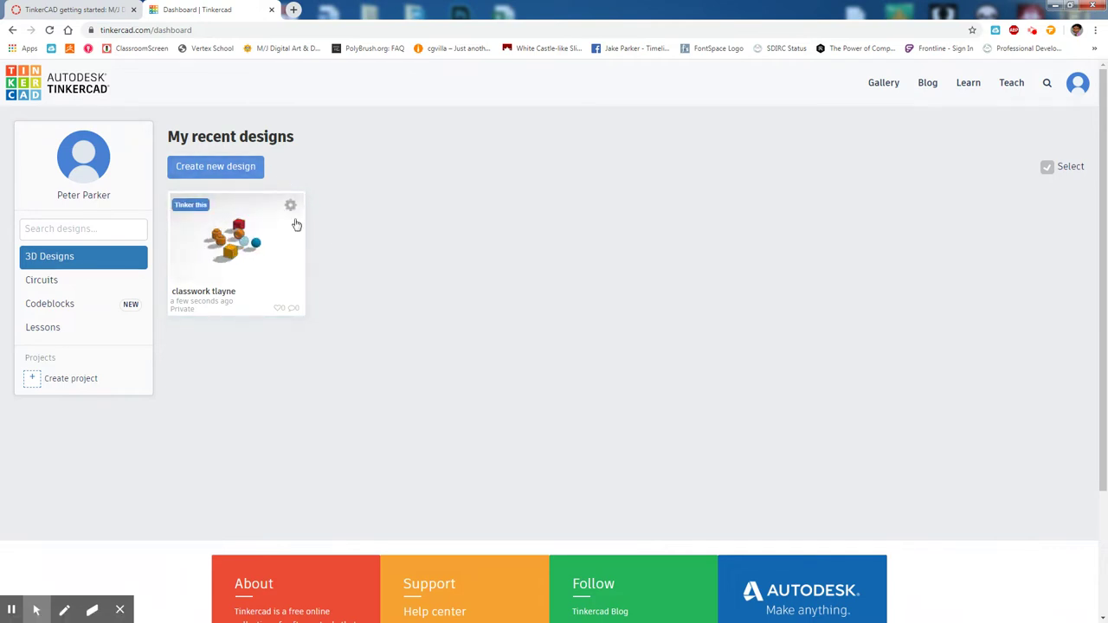
click(221, 163)
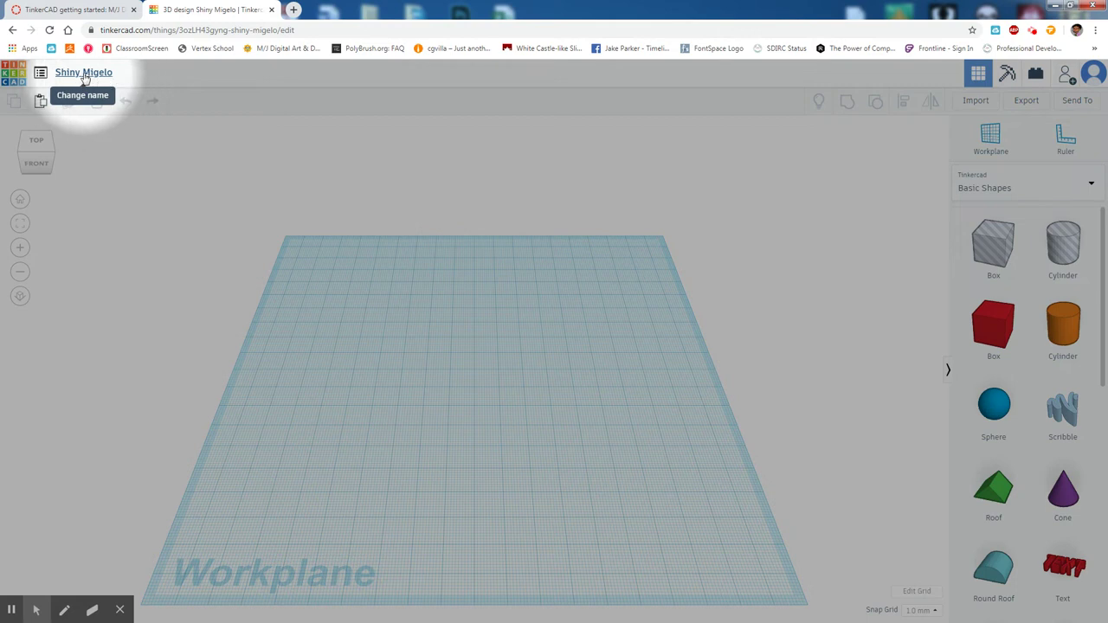
Rename the design from 'Shiny Migelo' to 'Hamburger tlayne'.
click(84, 76)
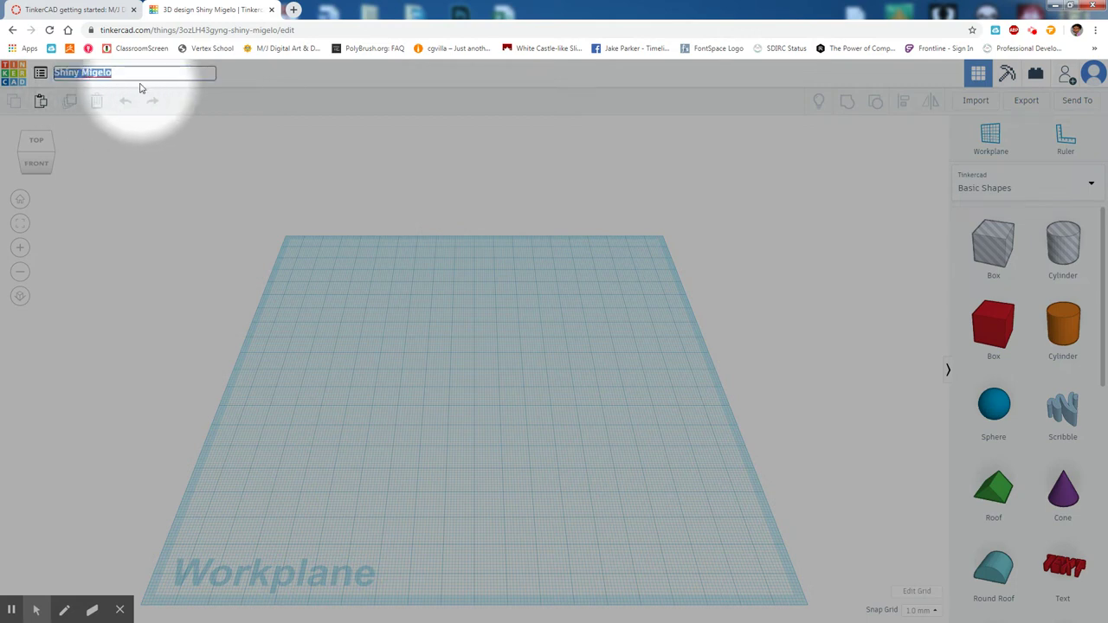
text(Hamburger tlayne)
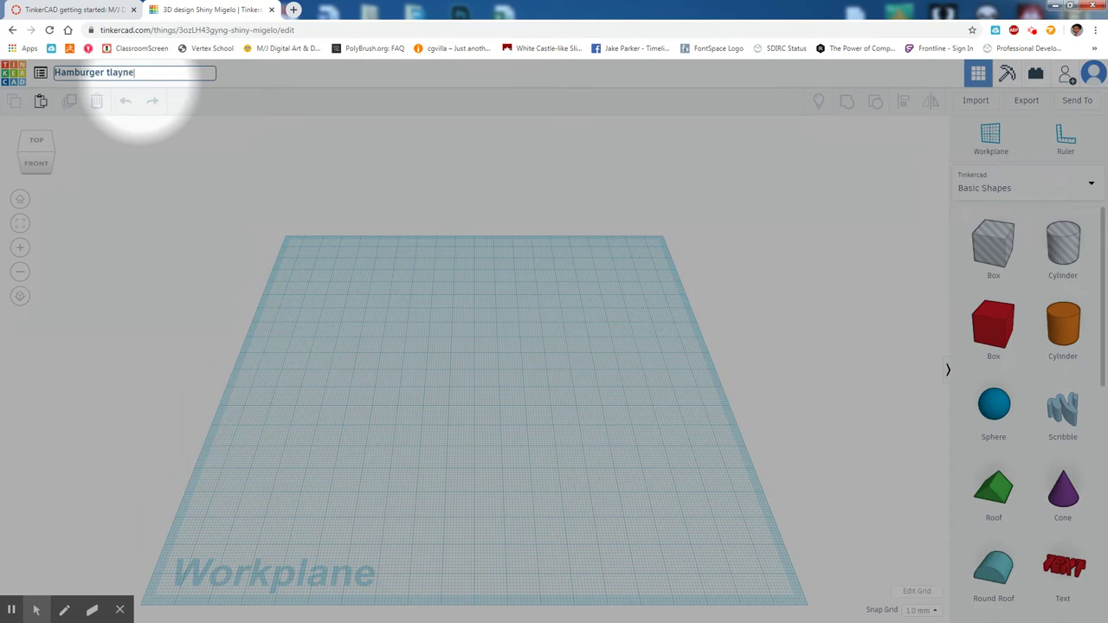
click(104, 75)
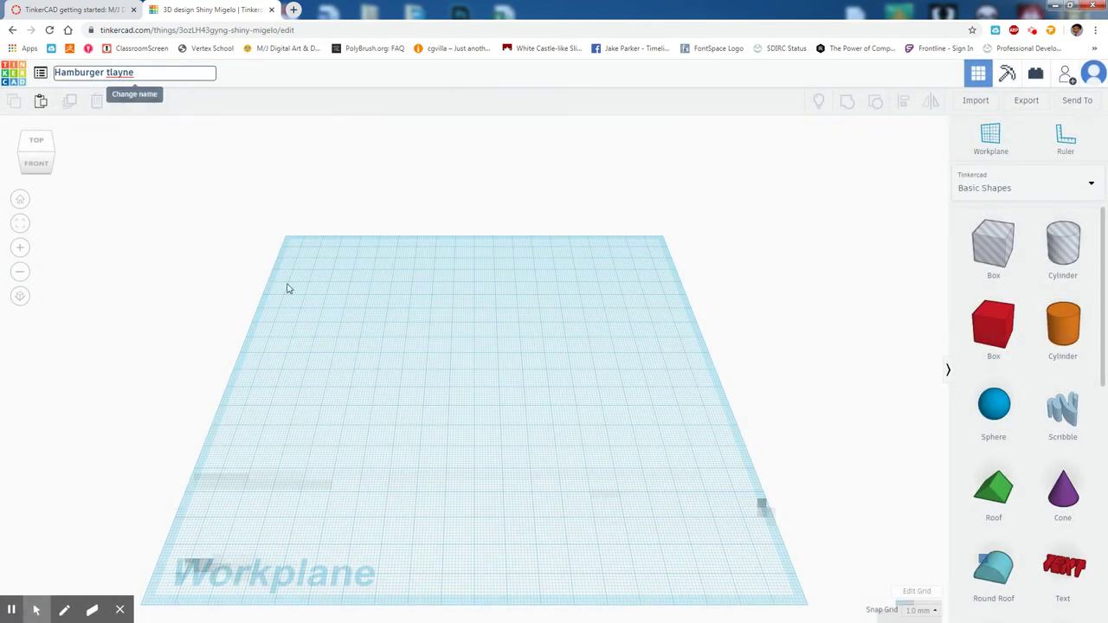
click(494, 398)
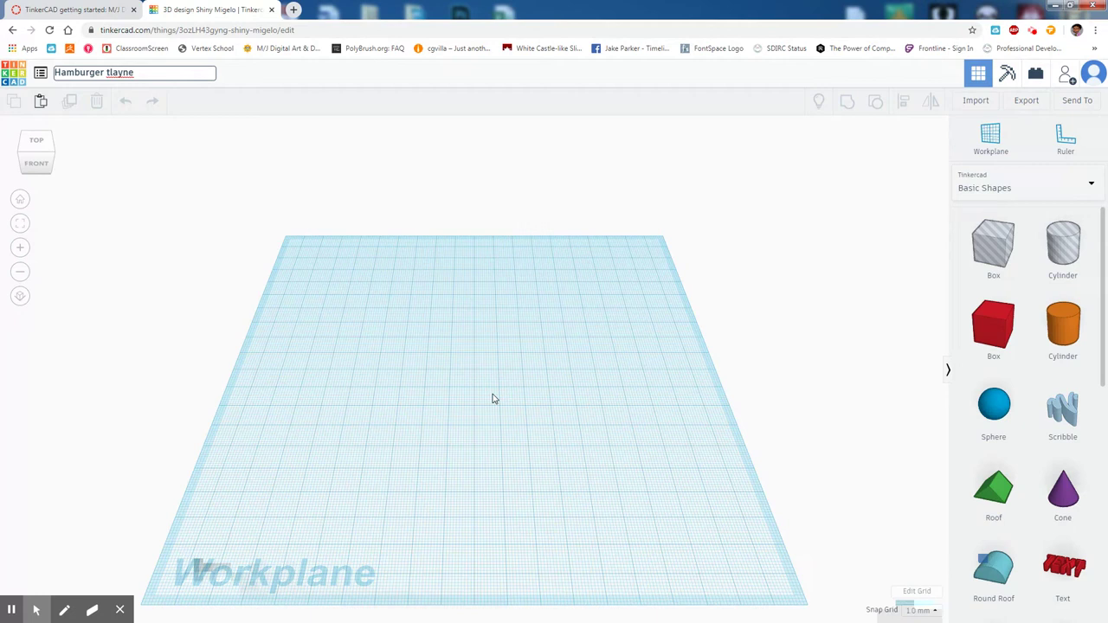
right_drag(482, 438, 478, 408)
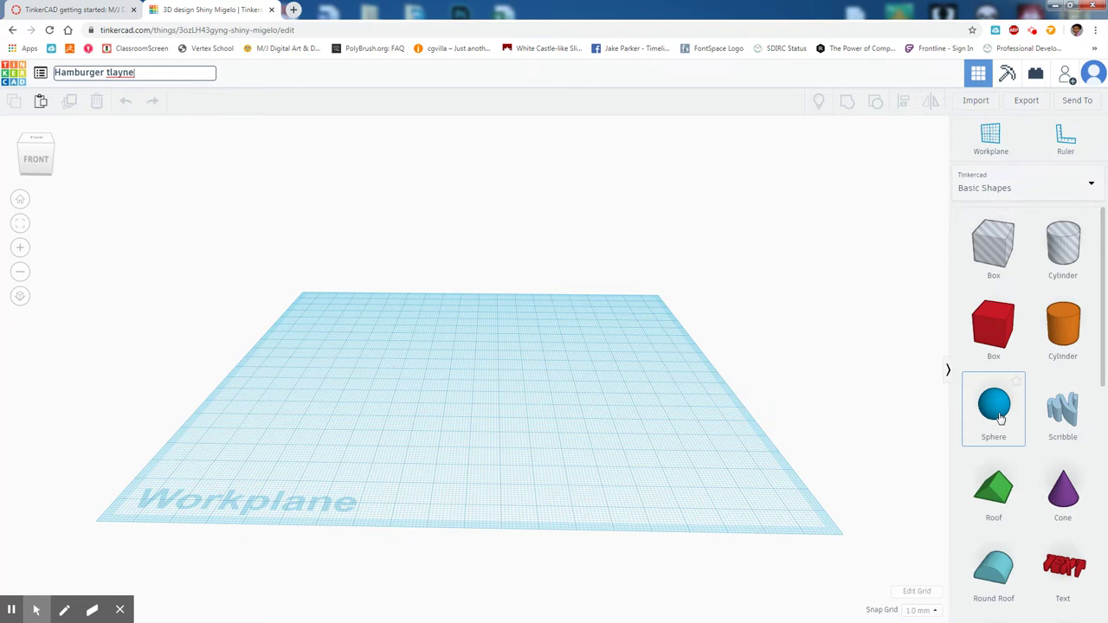
Drop a Sphere from Basic Shapes onto the empty workplane.
drag(1000, 419, 451, 388)
scroll(1031, 507, down, 2)
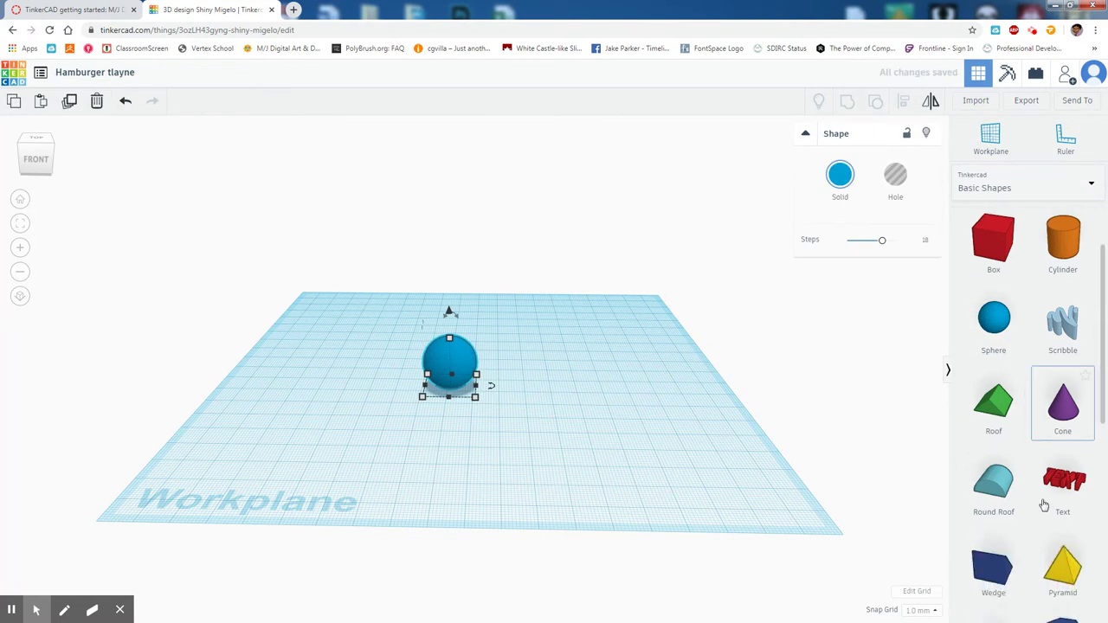
scroll(1045, 504, down, 2)
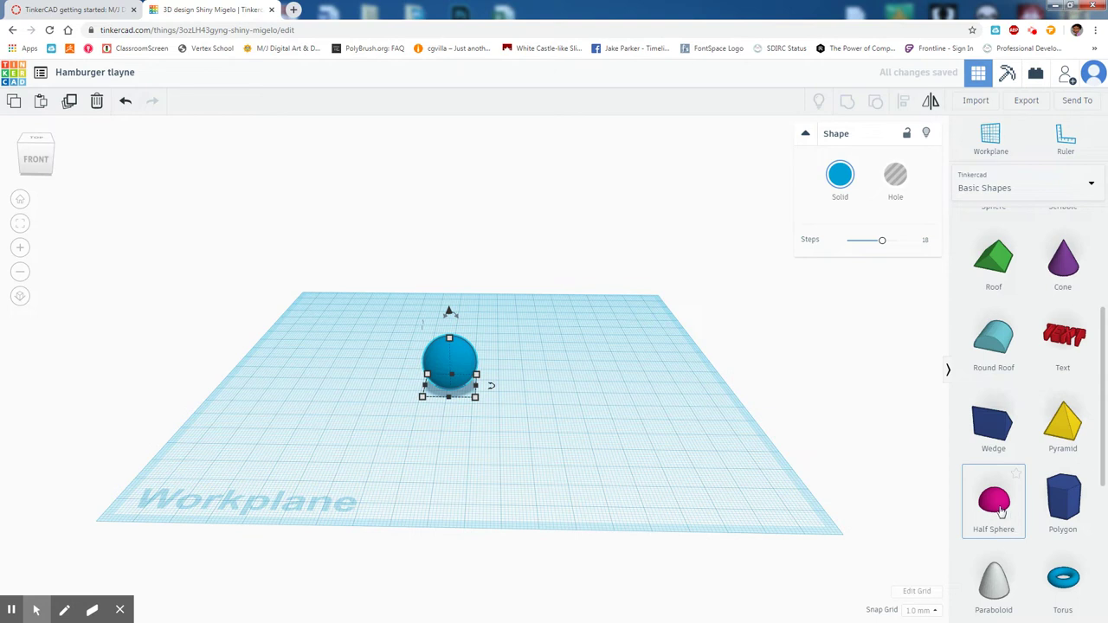
scroll(952, 504, up, 3)
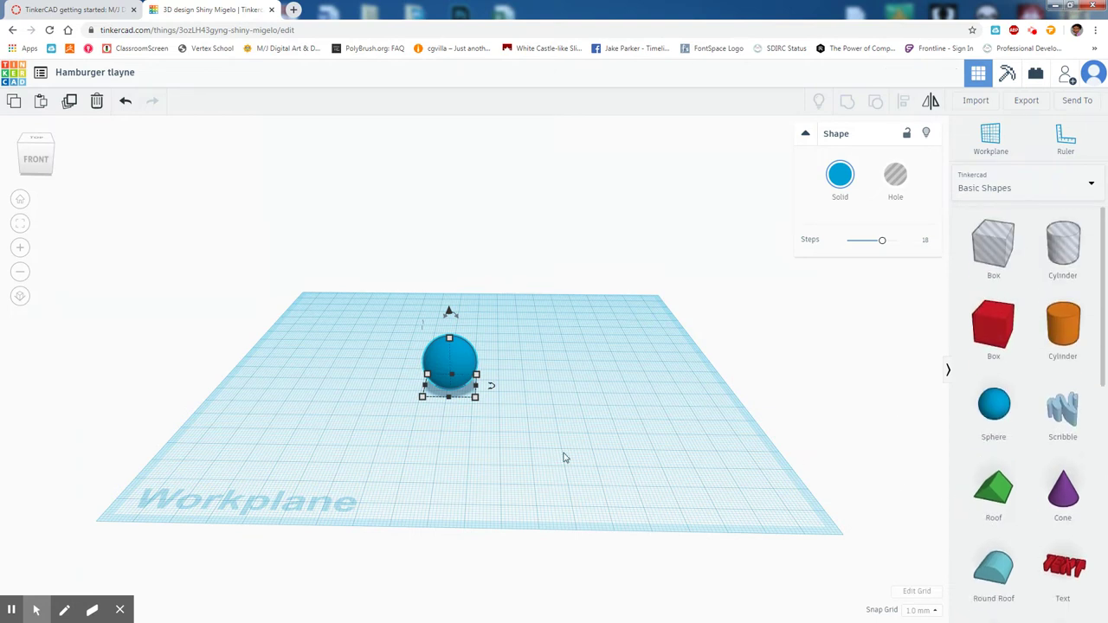
right_drag(564, 458, 453, 436)
scroll(730, 436, up, 2)
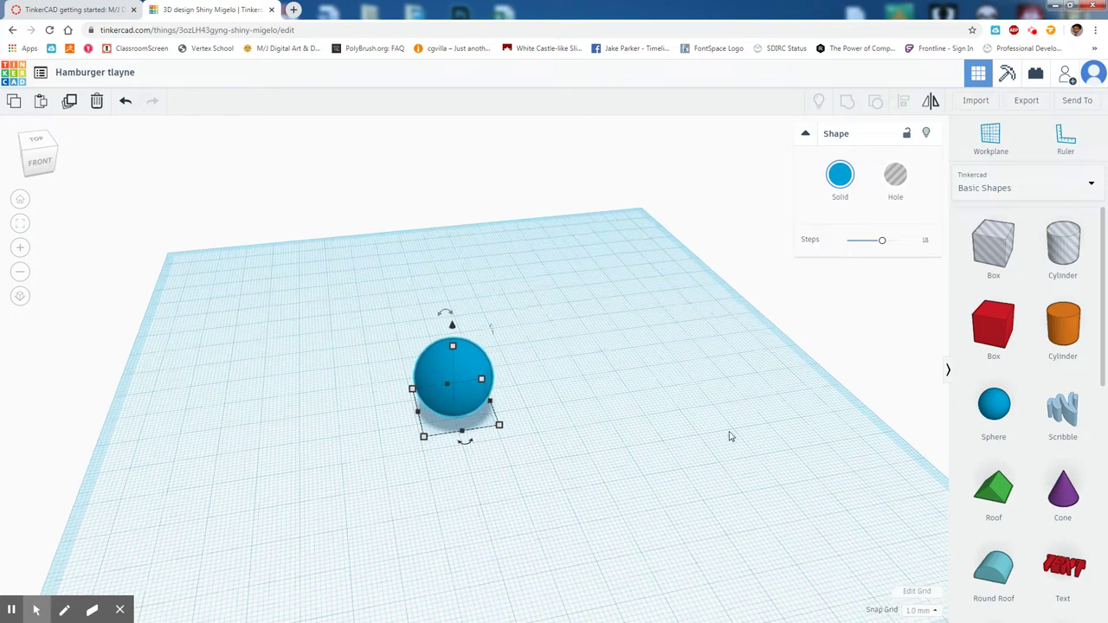
scroll(993, 414, down, 3)
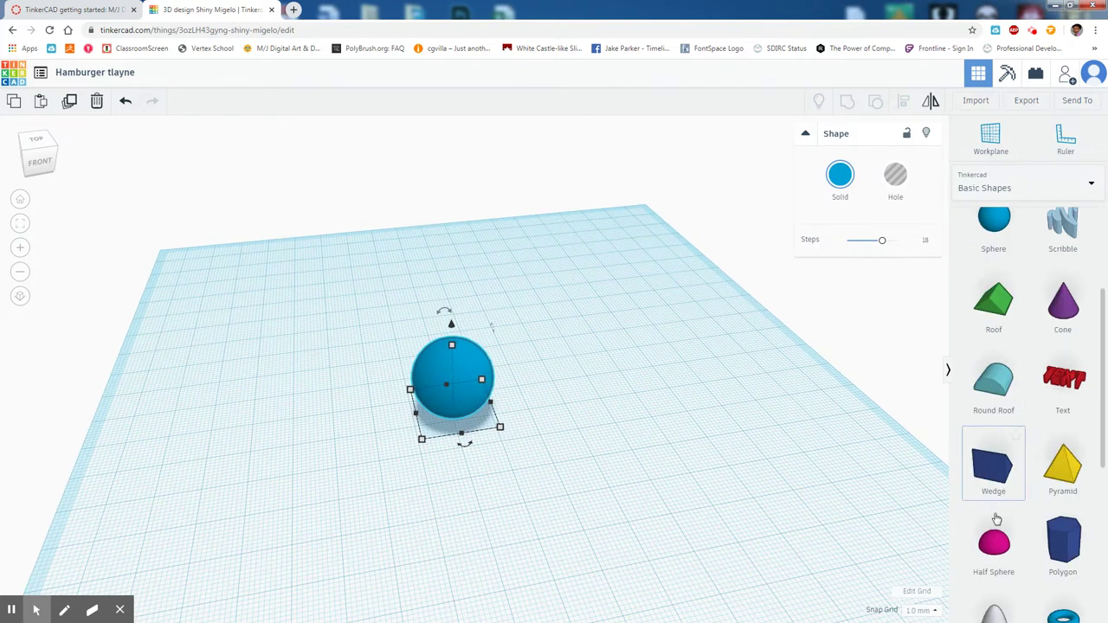
scroll(993, 414, down, 2)
scroll(805, 497, up, 2)
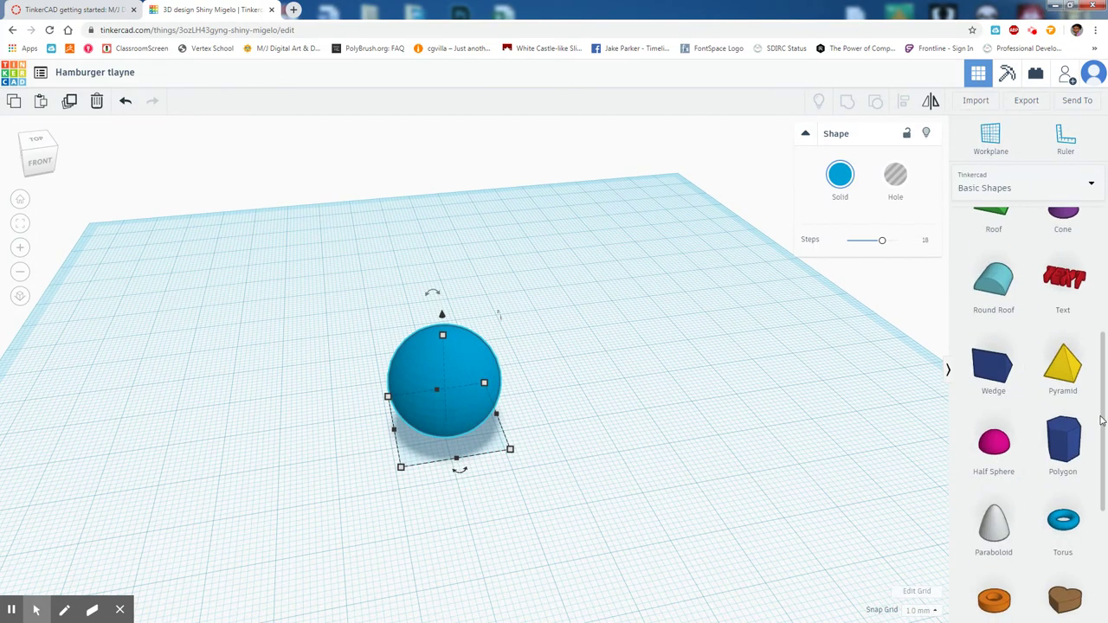
right_drag(774, 465, 667, 455)
scroll(1022, 359, up, 3)
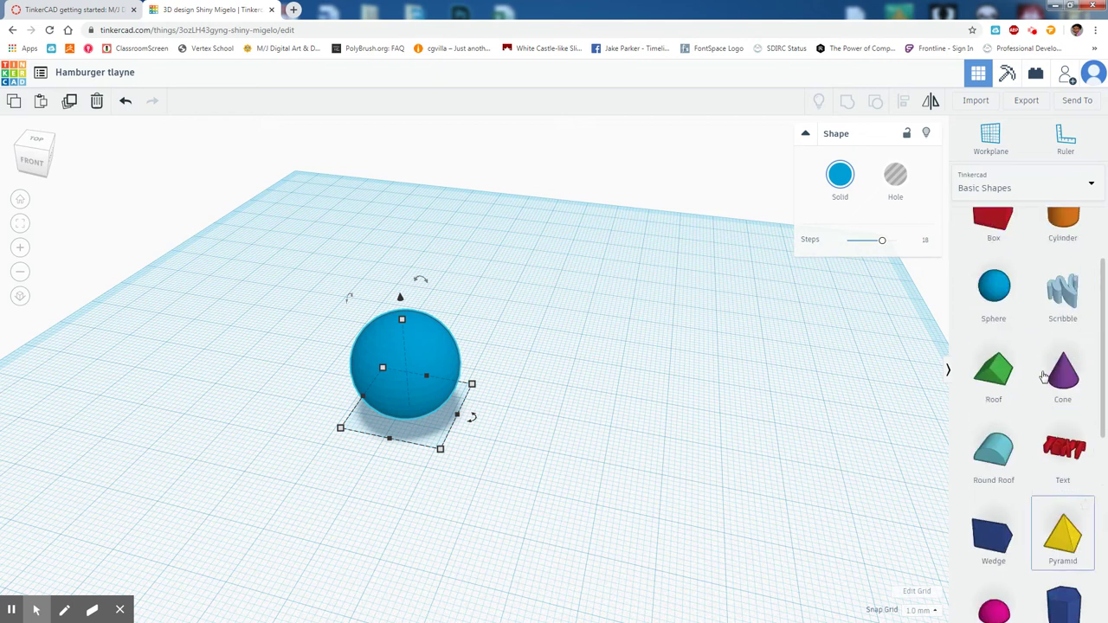
scroll(1022, 360, up, 1)
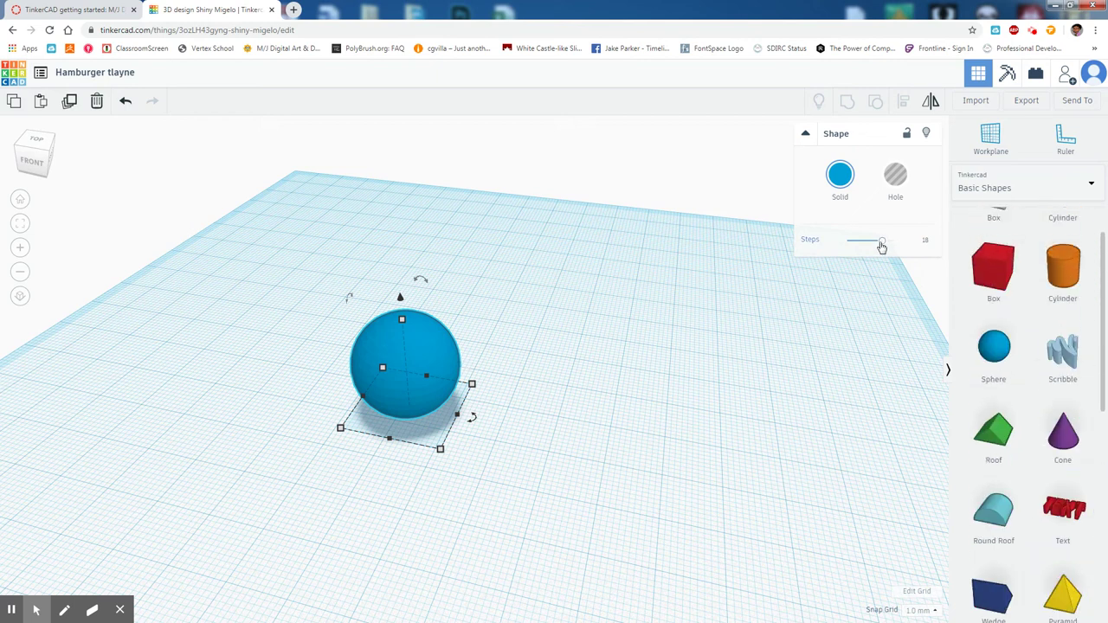
Raise the sphere's steps from 18 to 24 for smoother curvature.
mouse_move(881, 242)
mouse_down()
mouse_move(907, 240)
mouse_move(896, 240)
mouse_up()
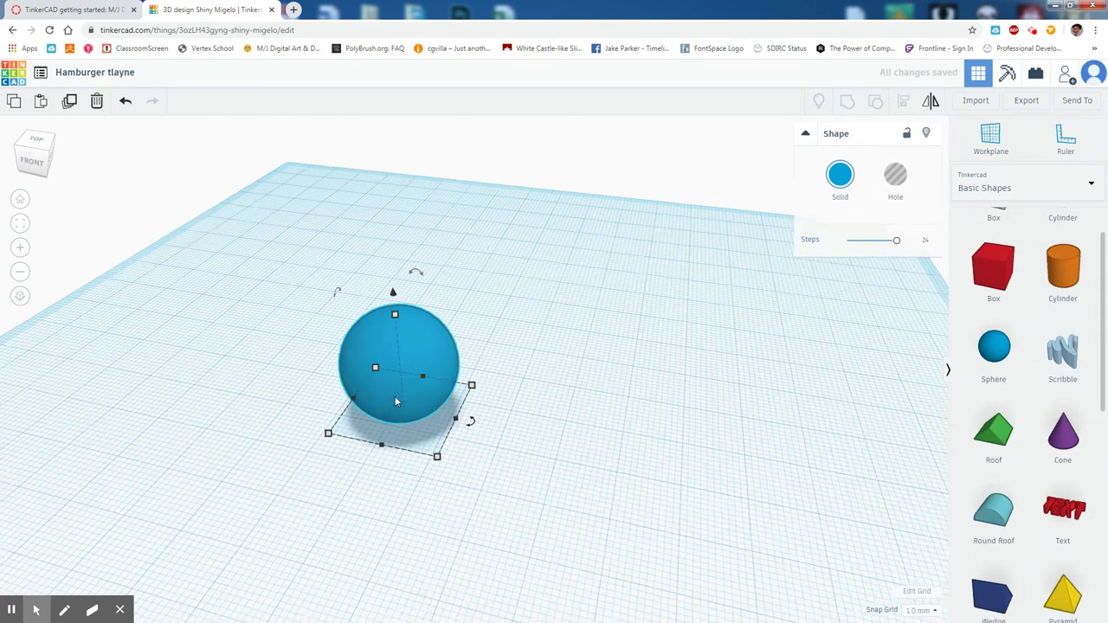
scroll(396, 401, up, 3)
click(476, 507)
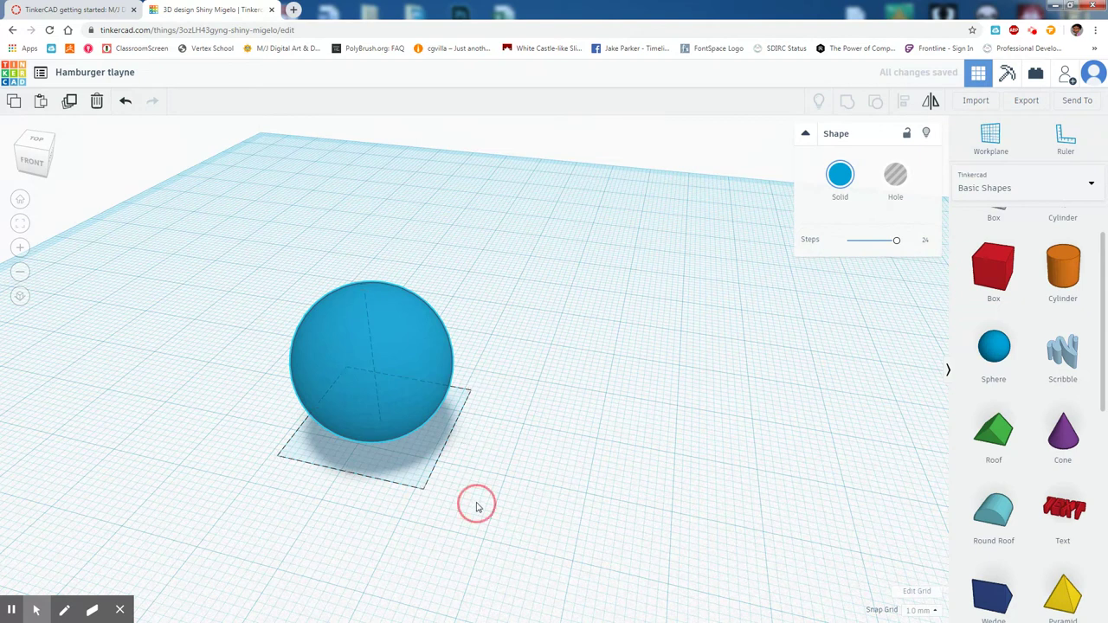
right_drag(476, 506, 502, 465)
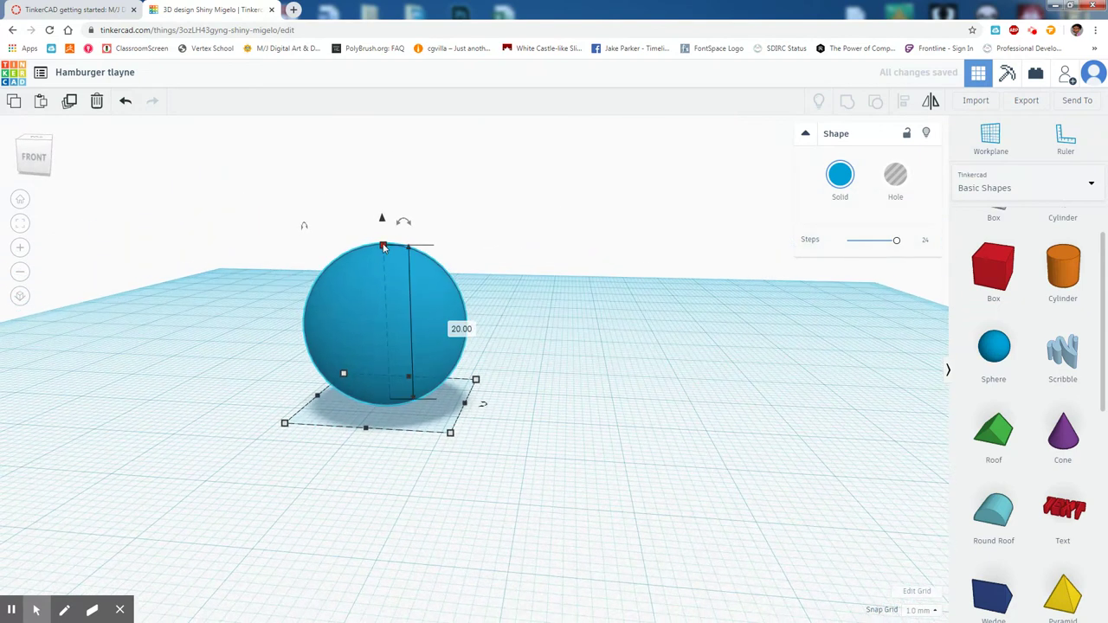
Flatten and widen the sphere into a bun about 26 by 26 and 7.75 tall.
drag(384, 247, 386, 313)
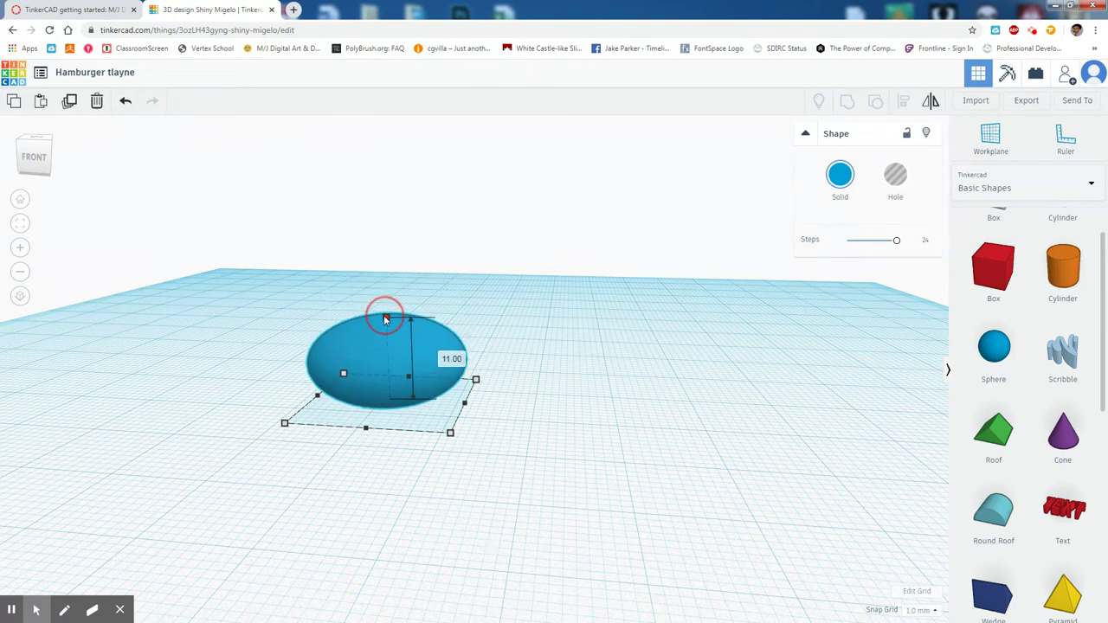
drag(386, 312, 388, 367)
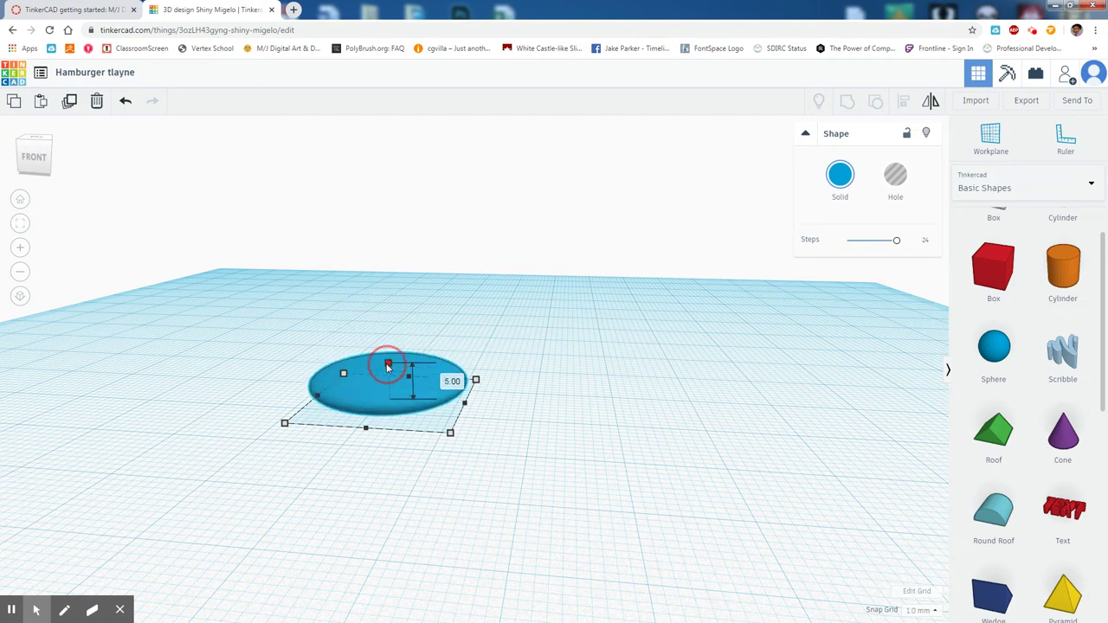
right_drag(388, 367, 580, 464)
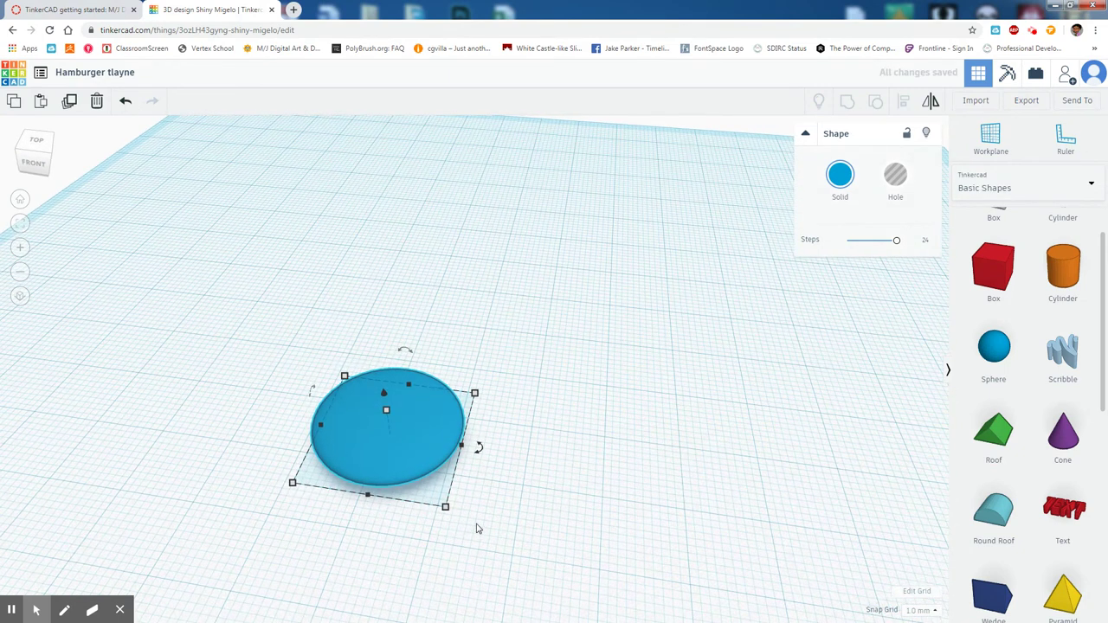
right_drag(491, 453, 477, 395)
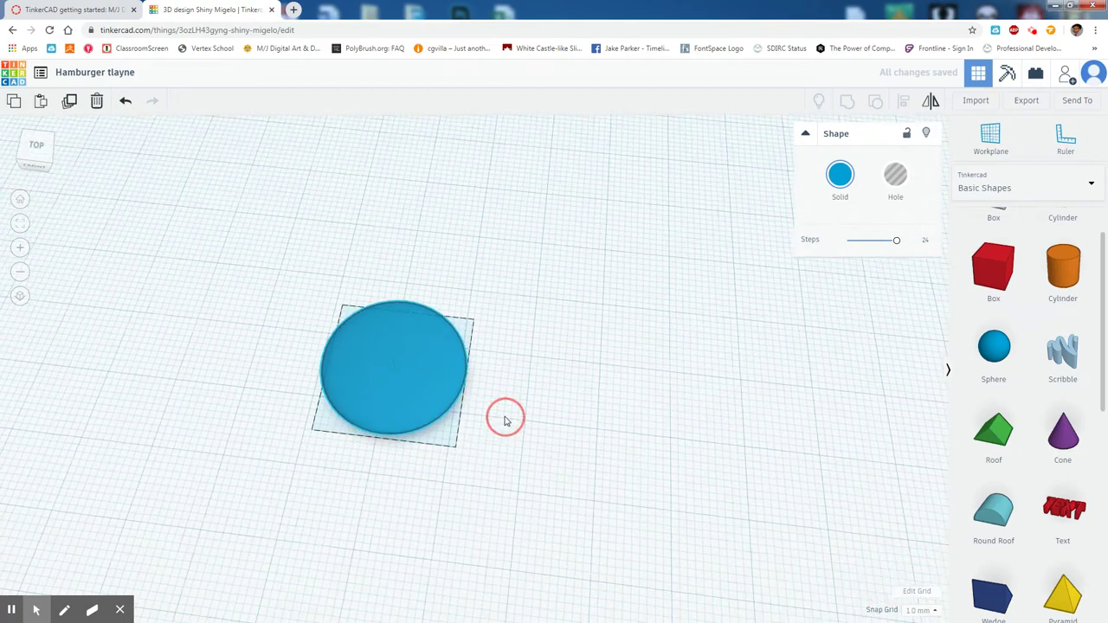
drag(457, 391, 565, 494)
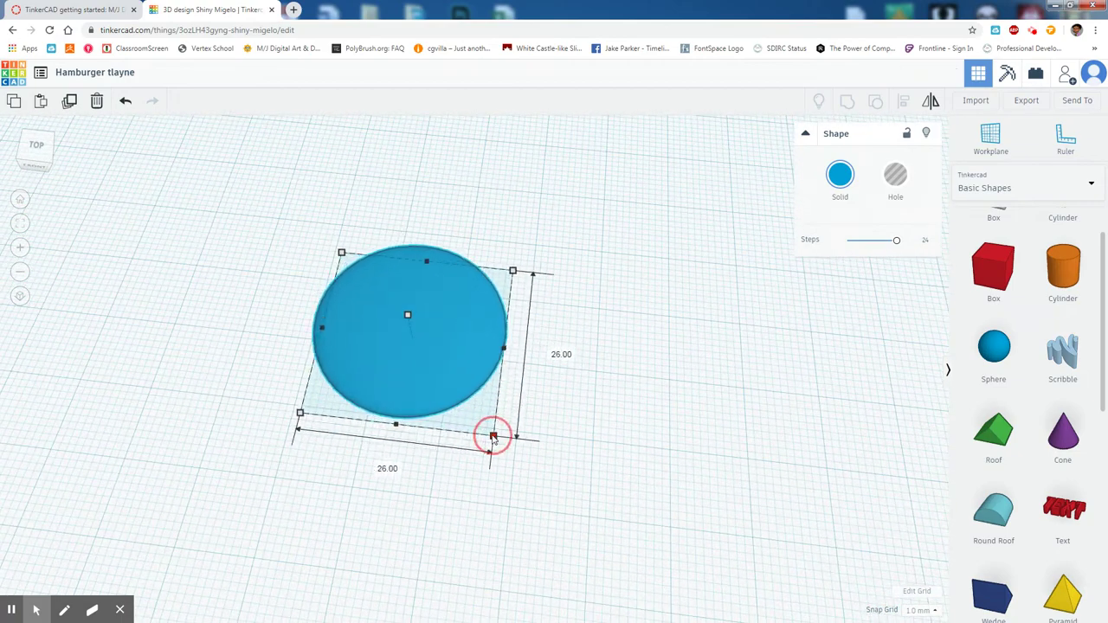
right_drag(564, 495, 626, 391)
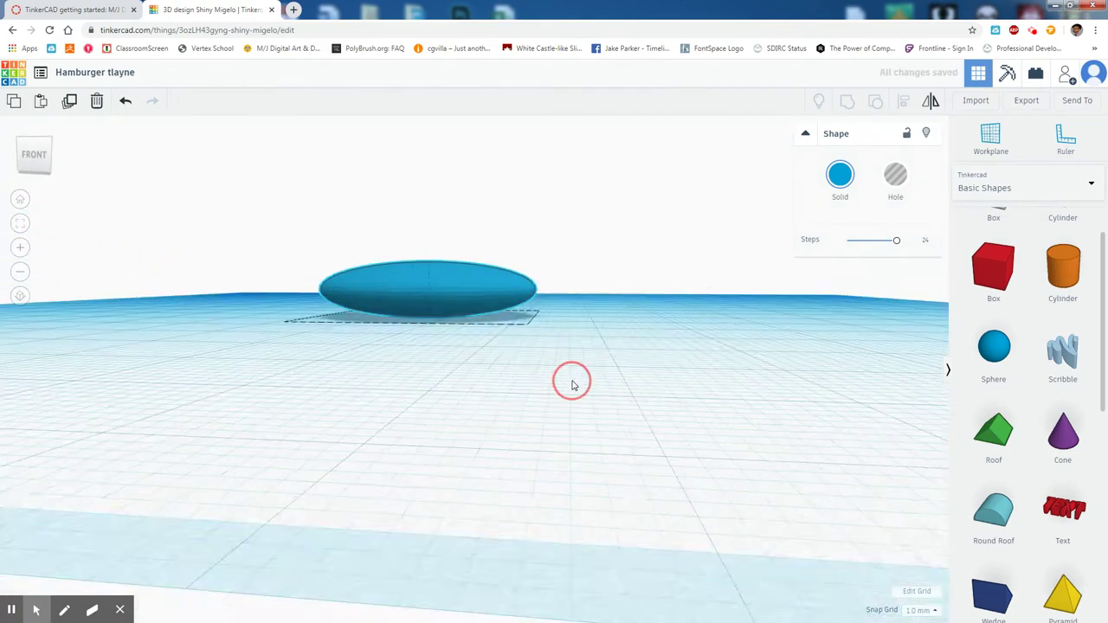
drag(433, 265, 434, 274)
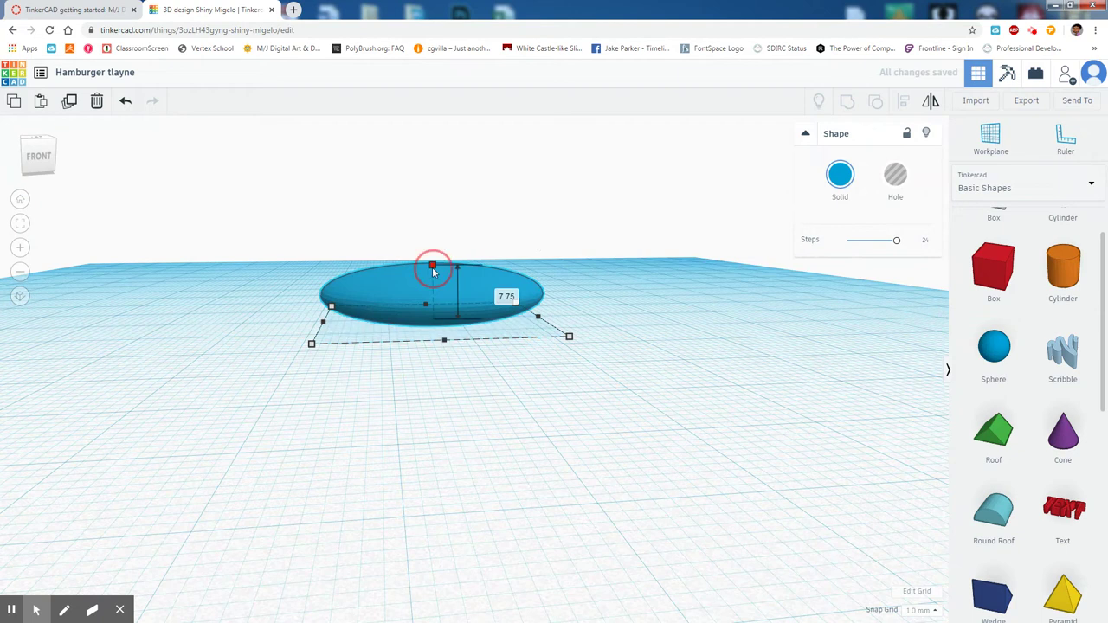
mouse_move(653, 326)
right_down()
mouse_move(596, 395)
mouse_move(598, 347)
right_up()
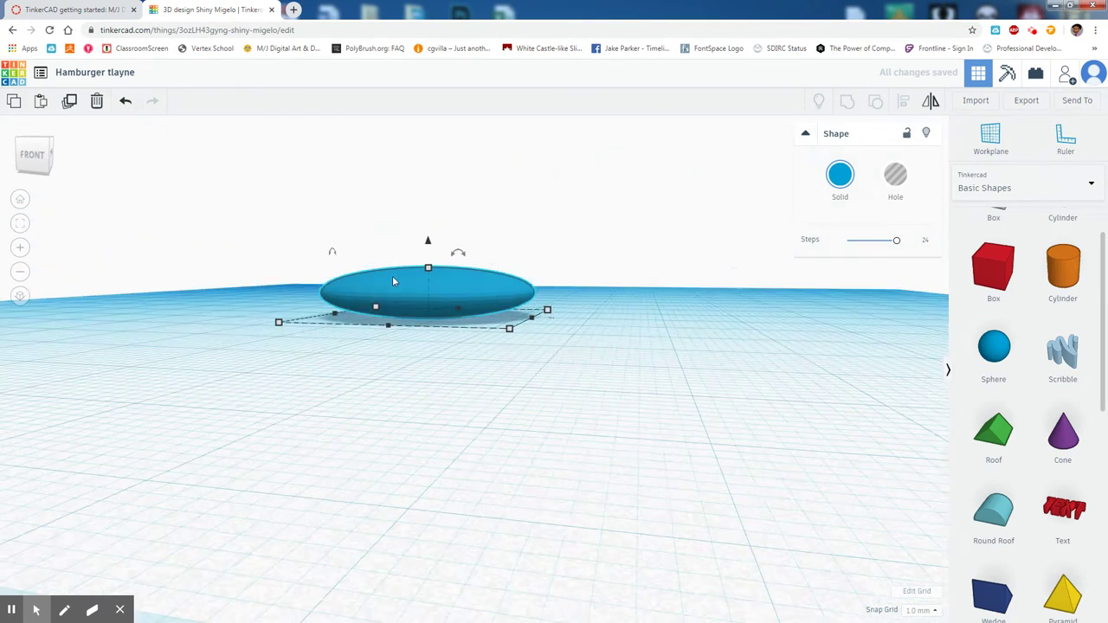
Try brown presets, then give the disc a custom tan-orange brown colour.
click(840, 178)
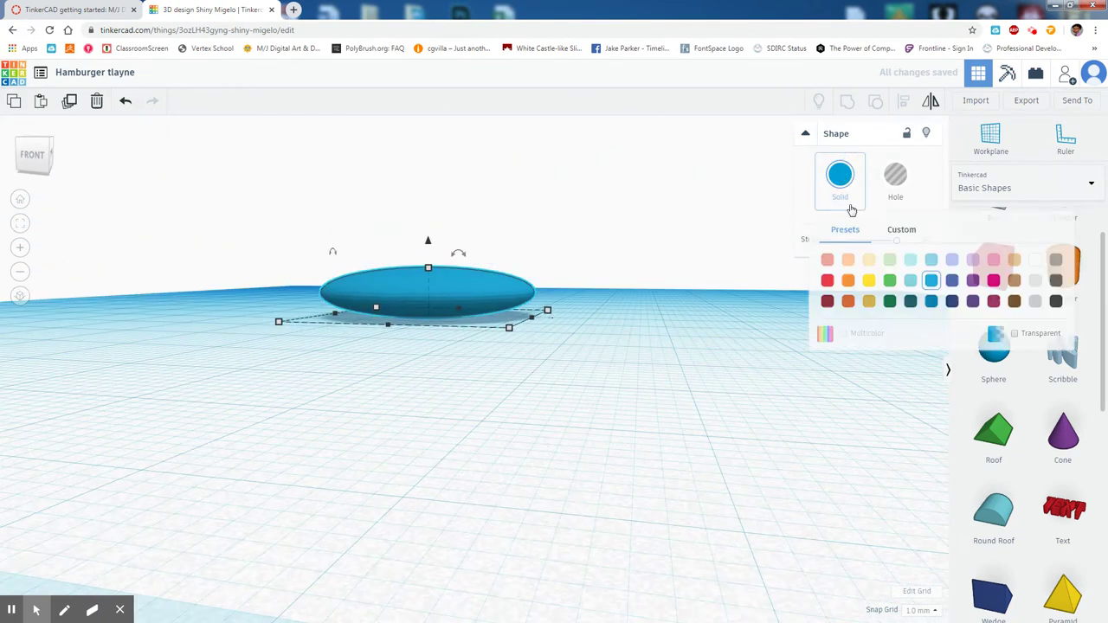
click(1014, 261)
mouse_move(598, 323)
right_down()
mouse_move(531, 347)
mouse_move(485, 445)
mouse_move(495, 403)
right_up()
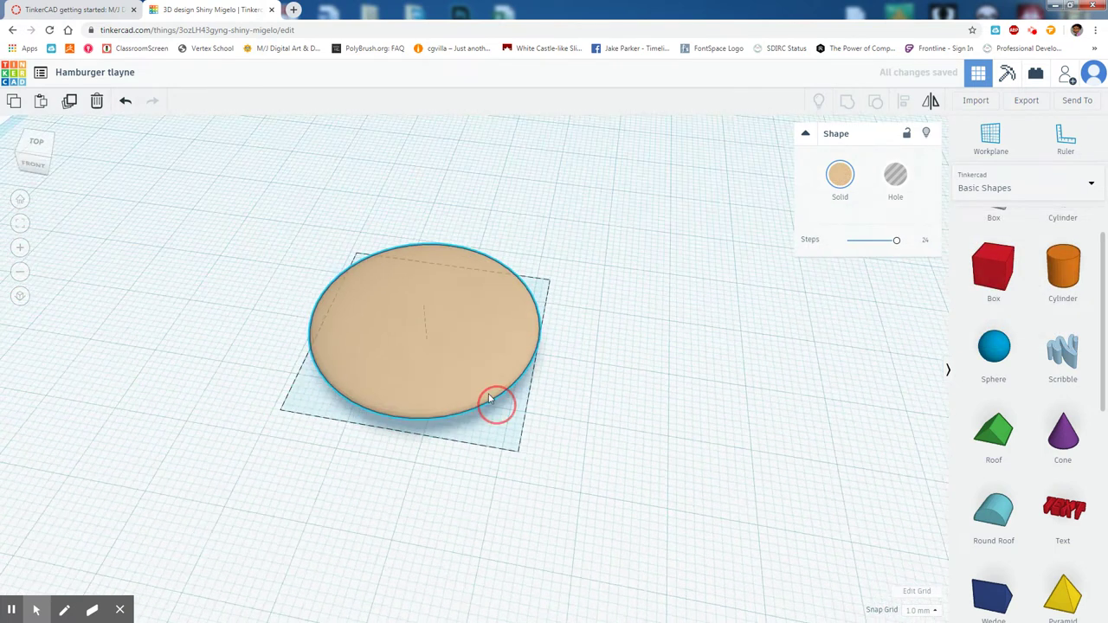
click(840, 178)
click(1015, 280)
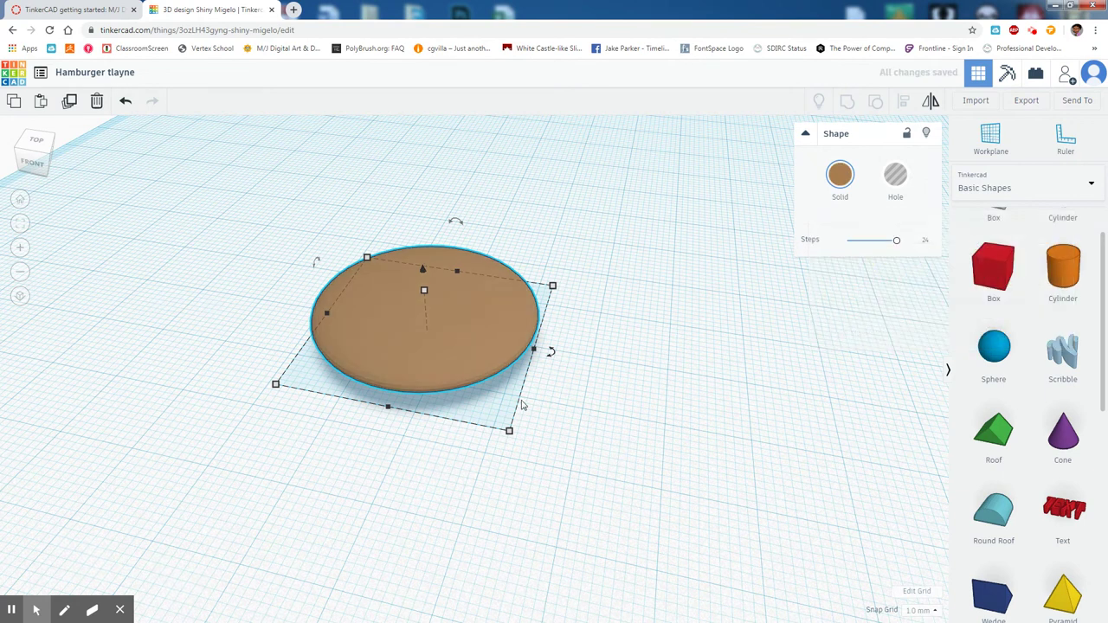
right_drag(522, 405, 576, 364)
click(840, 177)
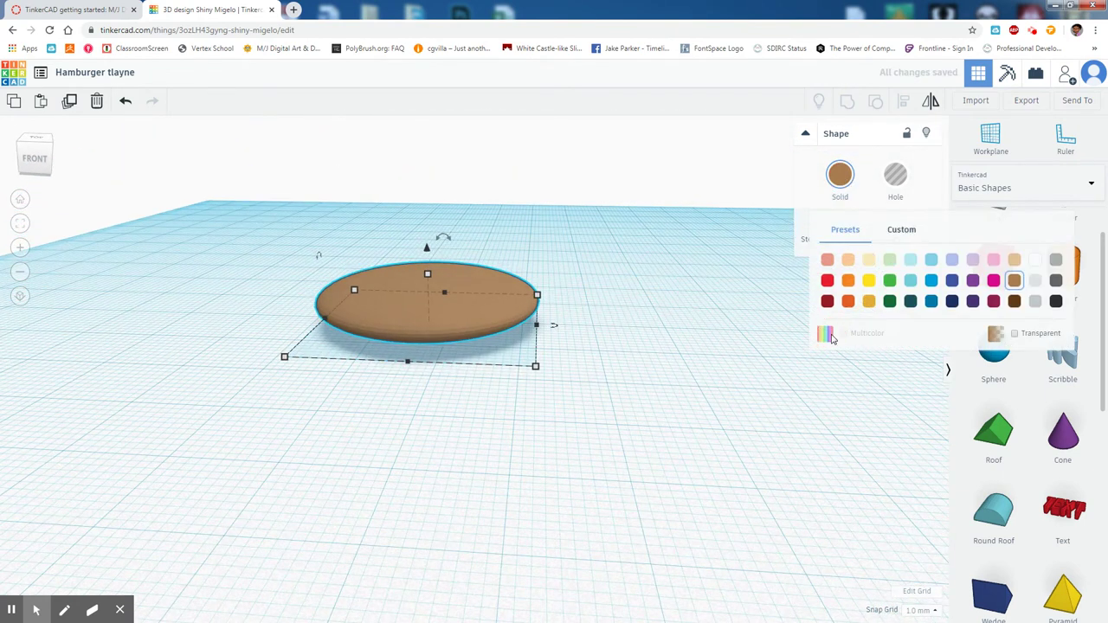
click(918, 230)
click(960, 301)
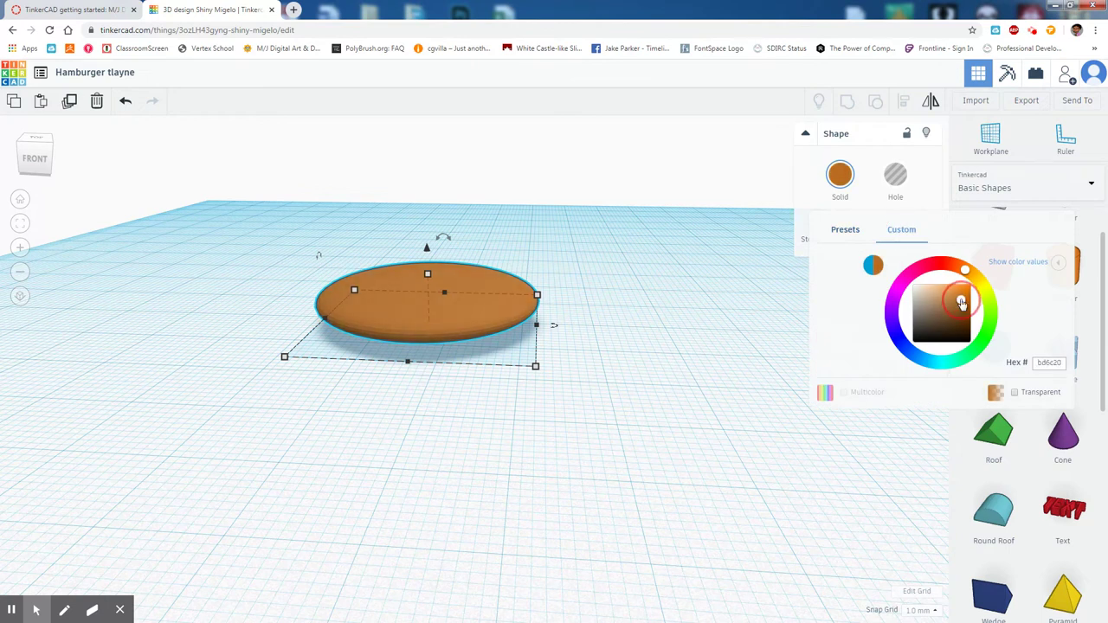
drag(961, 300, 946, 299)
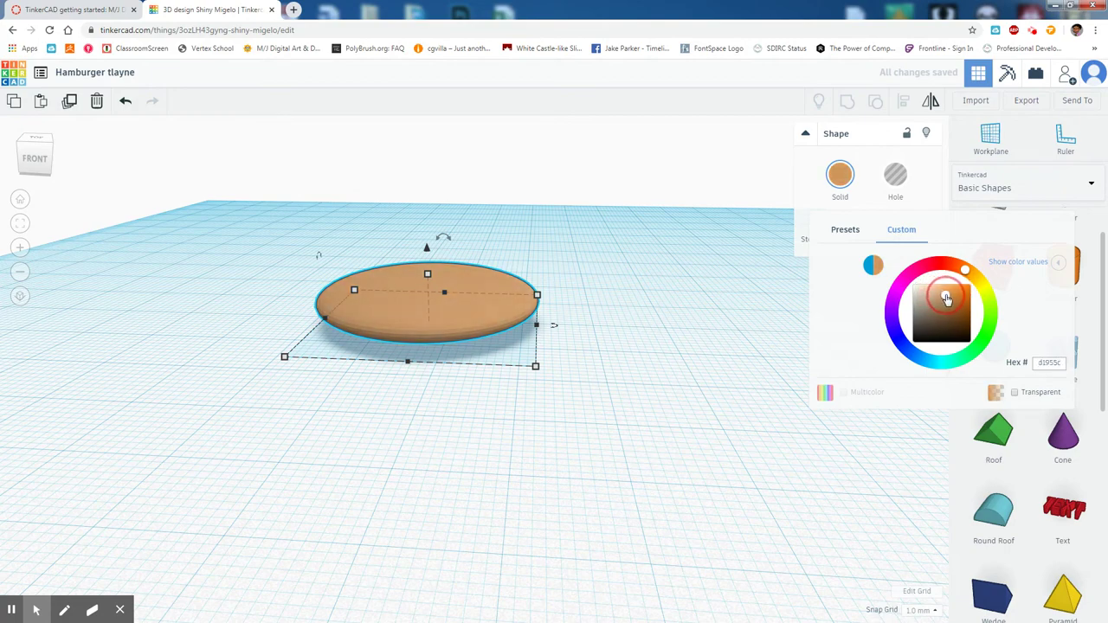
mouse_move(592, 333)
right_down()
mouse_move(559, 371)
mouse_move(706, 406)
right_up()
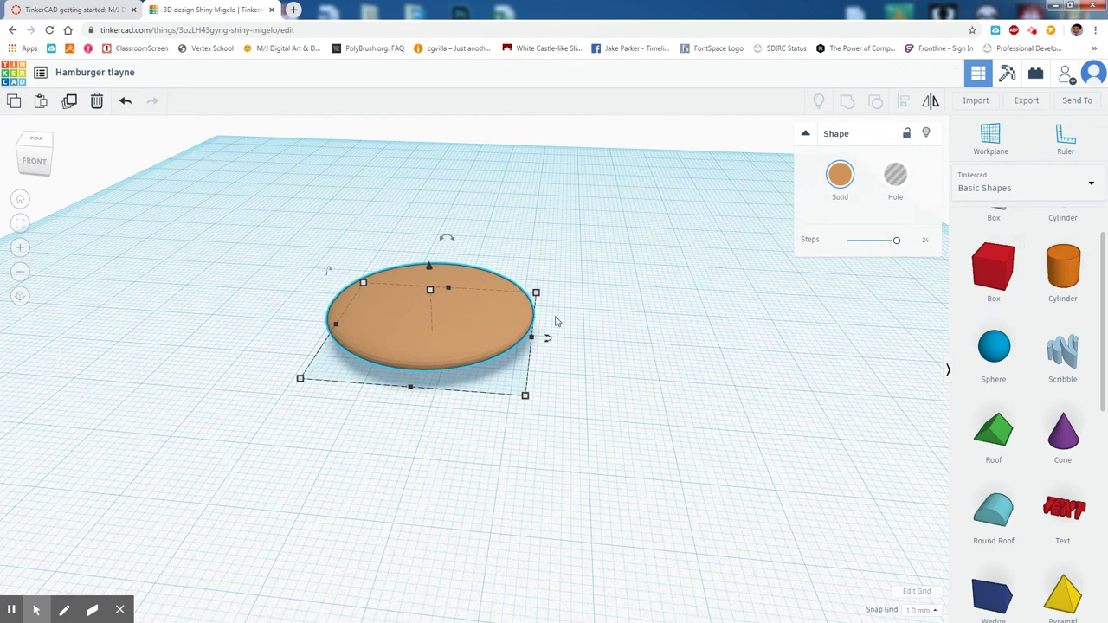
Start bringing a Box hole from Basic Shapes toward the workplane.
scroll(992, 347, up, 2)
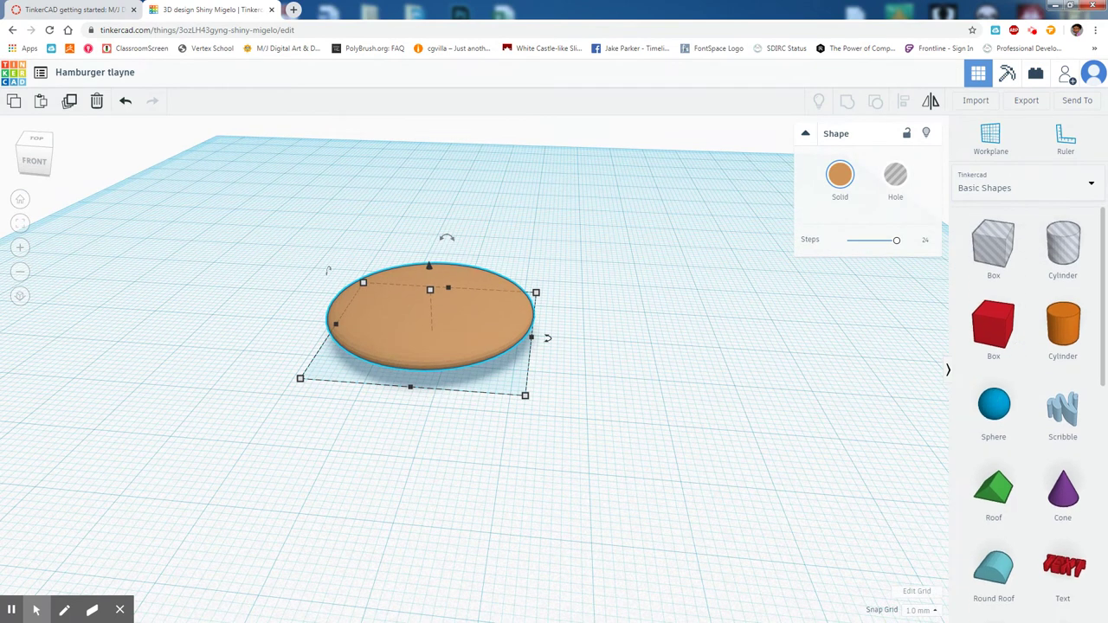
drag(993, 247, 775, 336)
right_drag(710, 378, 439, 286)
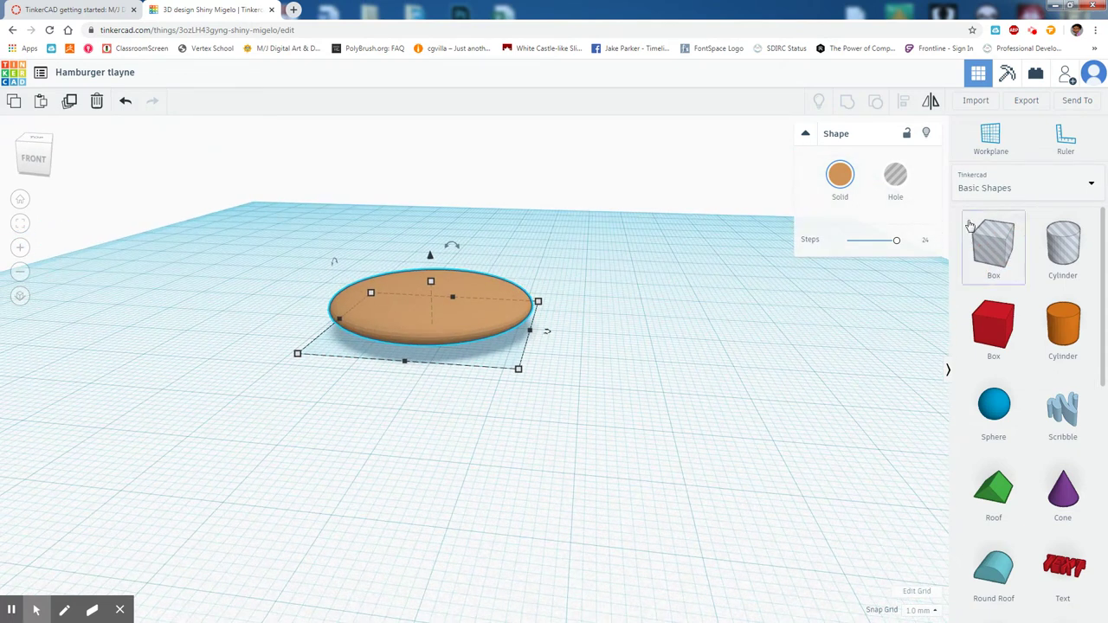
click(936, 254)
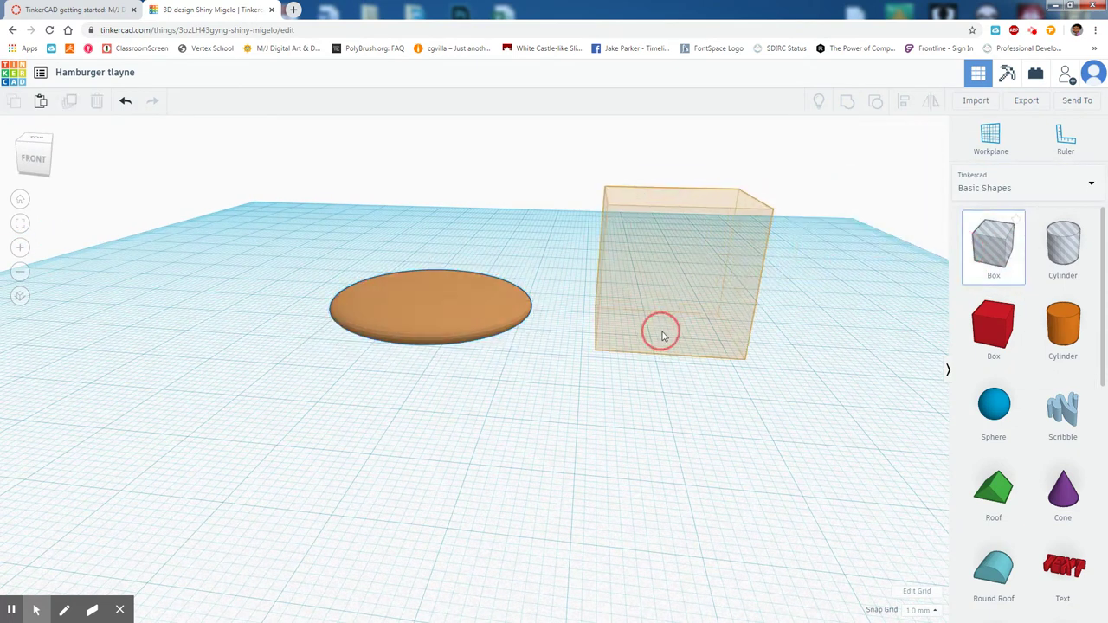
Drop the hole box and move it over the tan disc.
drag(662, 336, 668, 330)
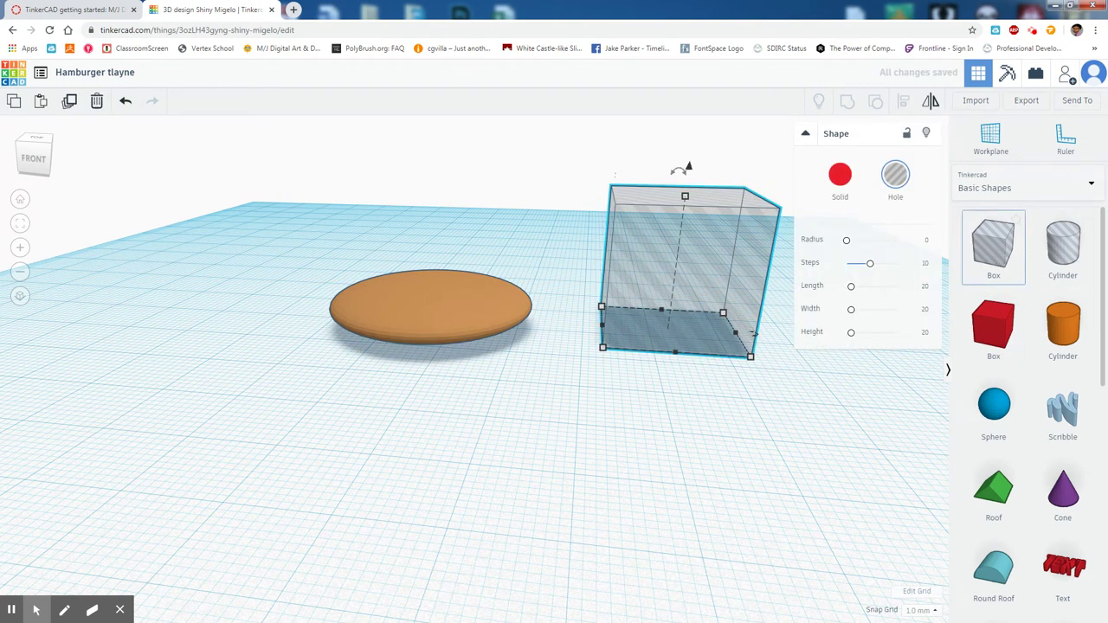
click(834, 330)
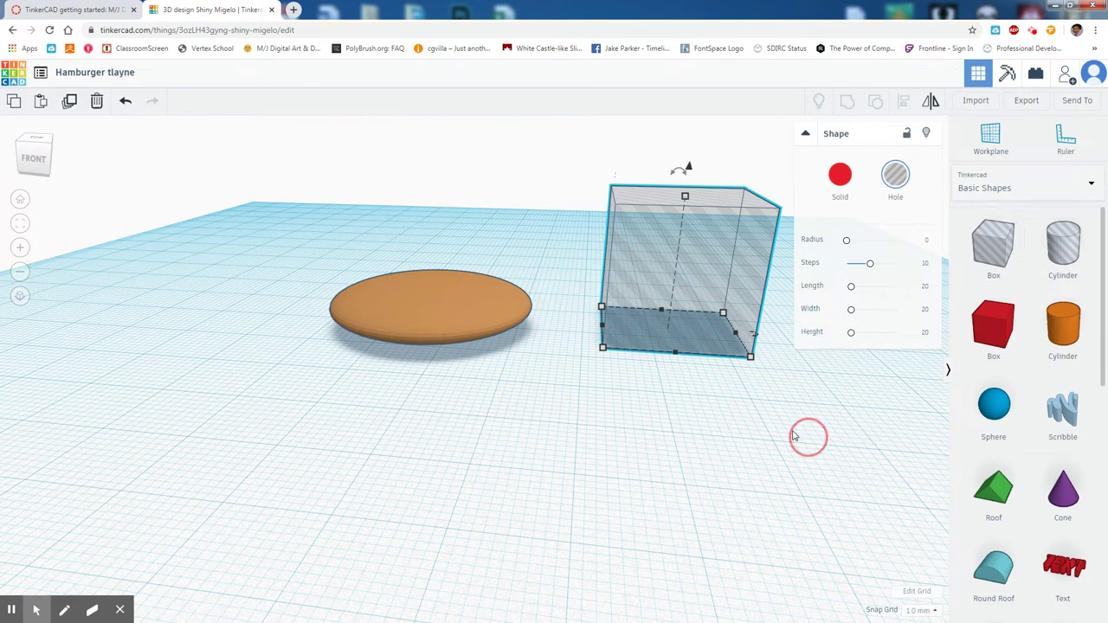
drag(717, 351, 425, 335)
mouse_move(425, 334)
right_down()
mouse_move(462, 372)
mouse_move(594, 453)
right_up()
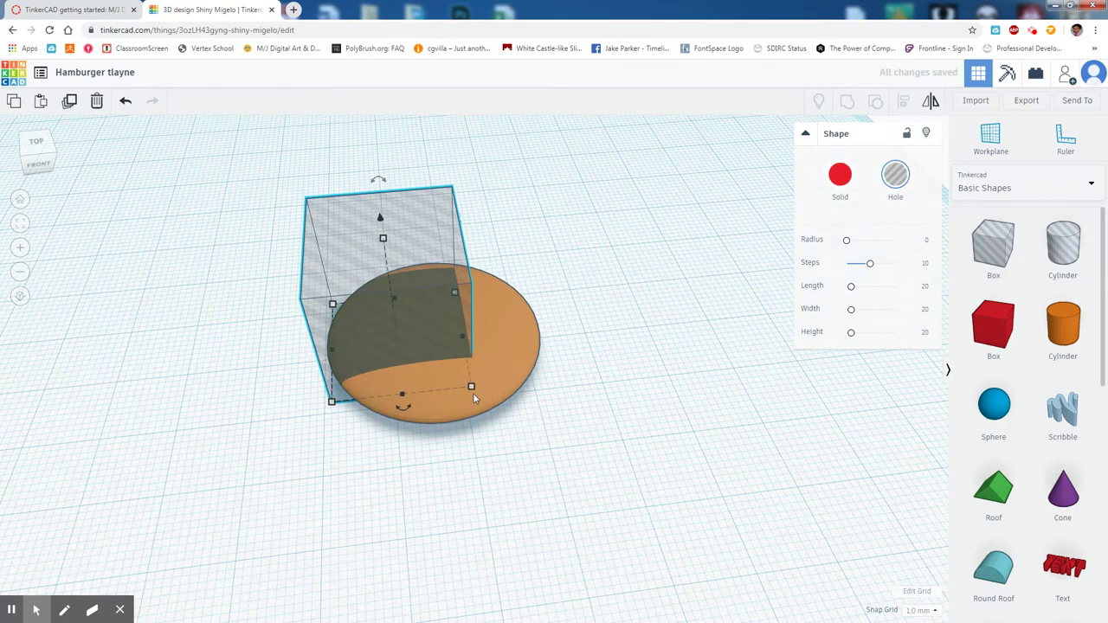
Enlarge the hole box to about 30 by 31 so it encloses the disc.
drag(471, 387, 564, 433)
mouse_move(564, 433)
right_down()
mouse_move(668, 420)
mouse_move(615, 416)
mouse_move(527, 445)
mouse_move(492, 436)
mouse_move(504, 251)
right_up()
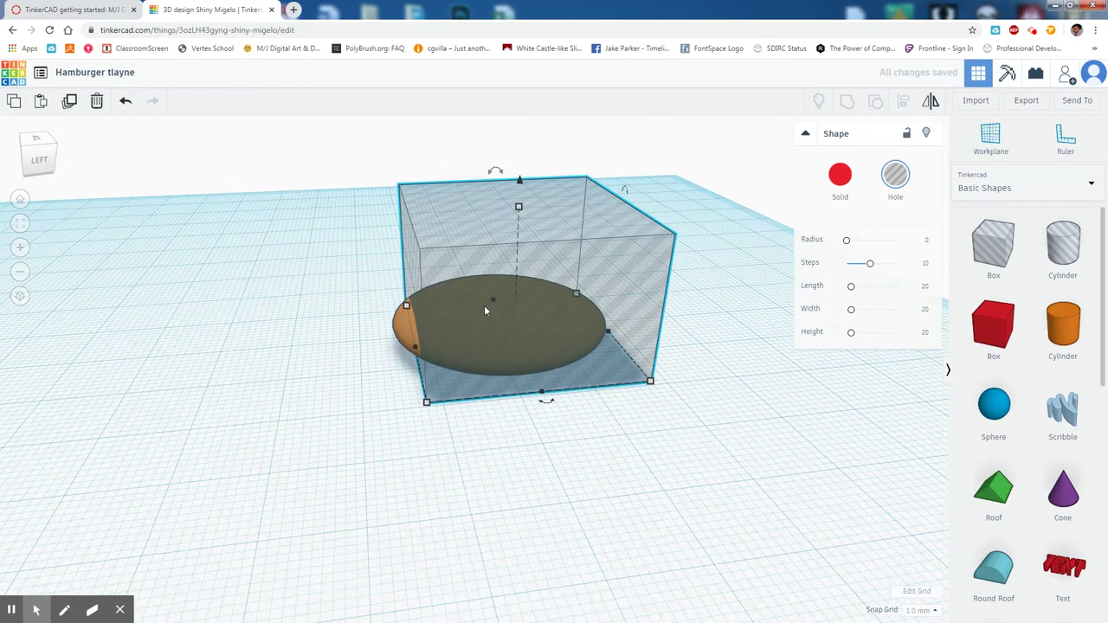
right_drag(521, 490, 464, 304)
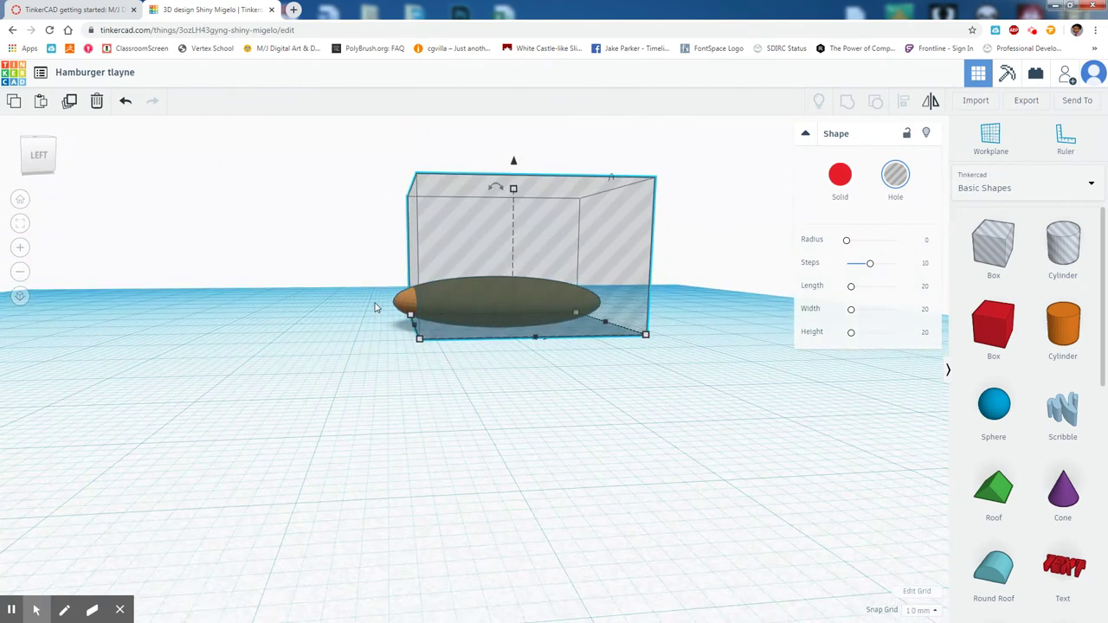
right_drag(499, 435, 433, 331)
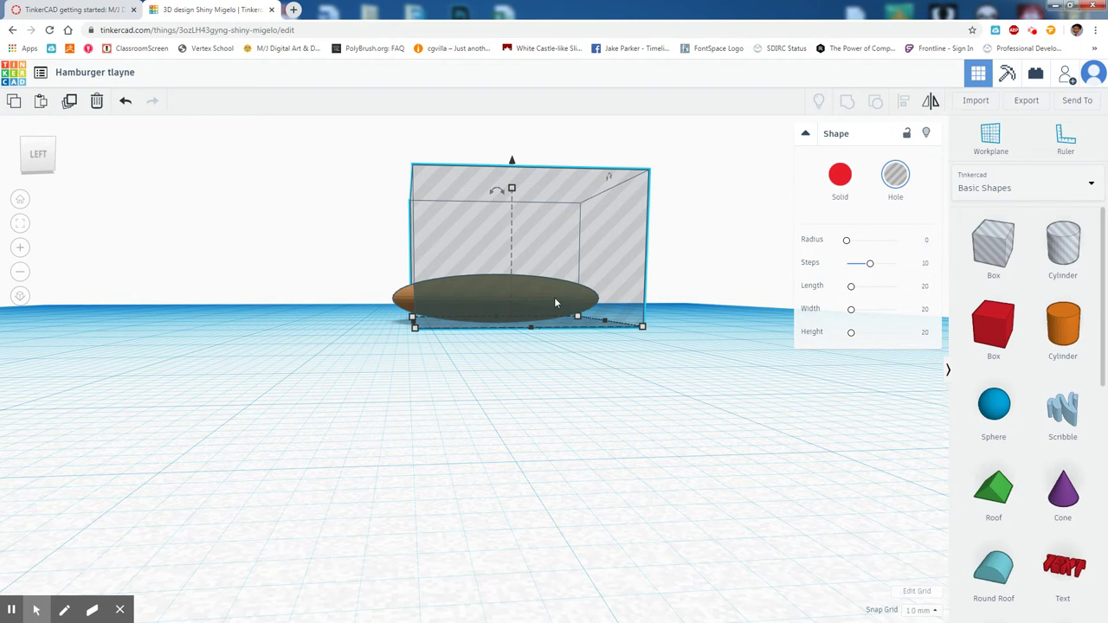
right_drag(470, 277, 511, 167)
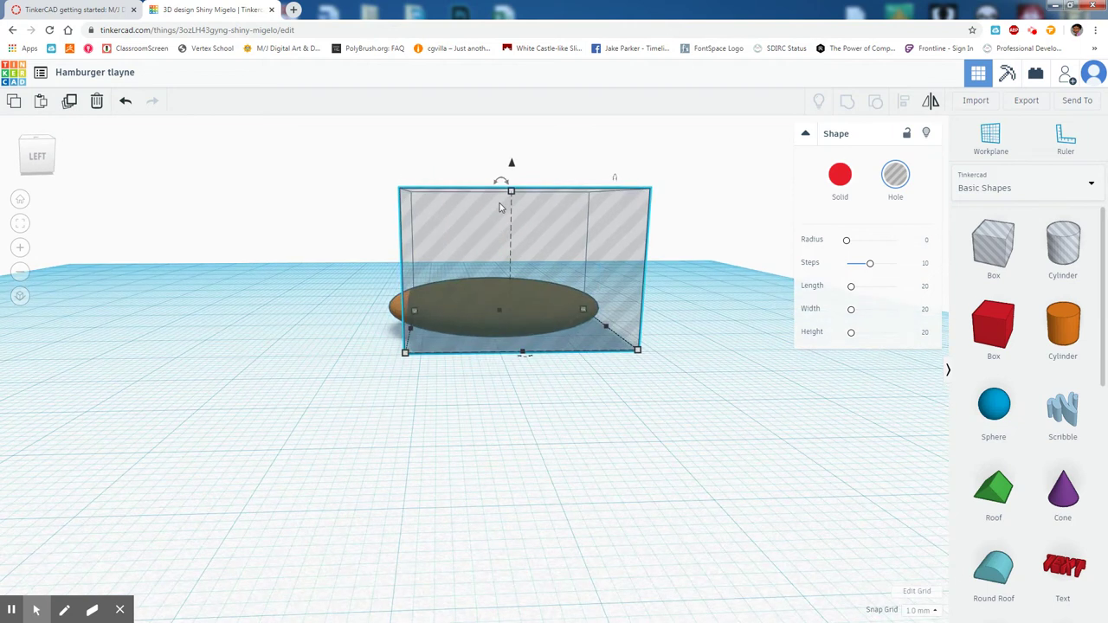
drag(407, 353, 401, 359)
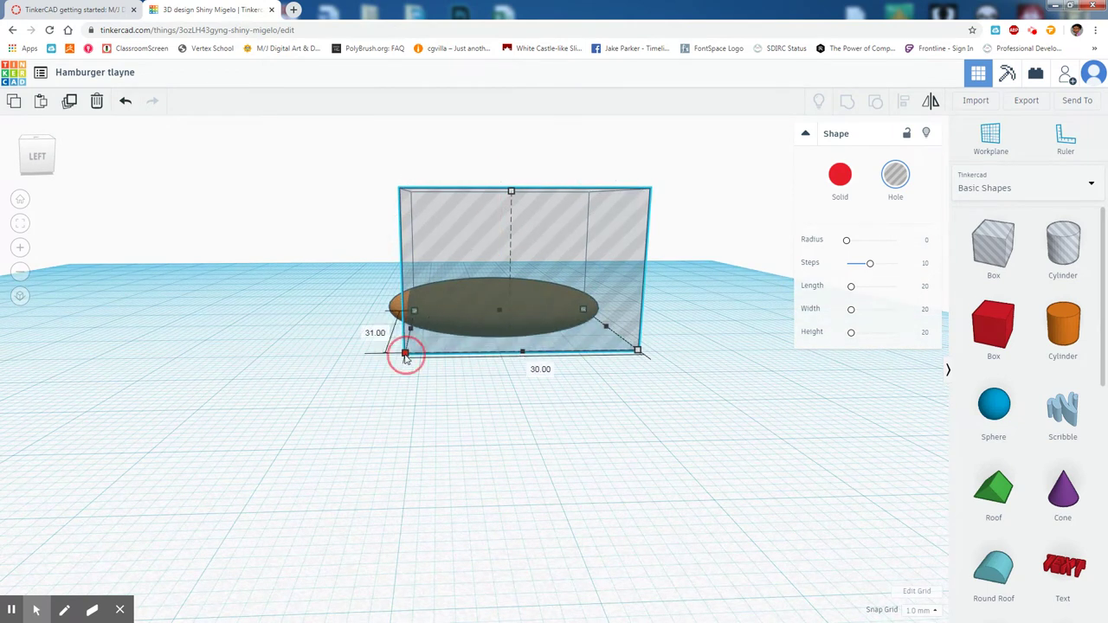
mouse_move(401, 359)
right_down()
mouse_move(390, 421)
mouse_move(428, 348)
right_up()
mouse_move(448, 465)
right_down()
mouse_move(491, 465)
mouse_move(458, 470)
mouse_move(516, 481)
right_up()
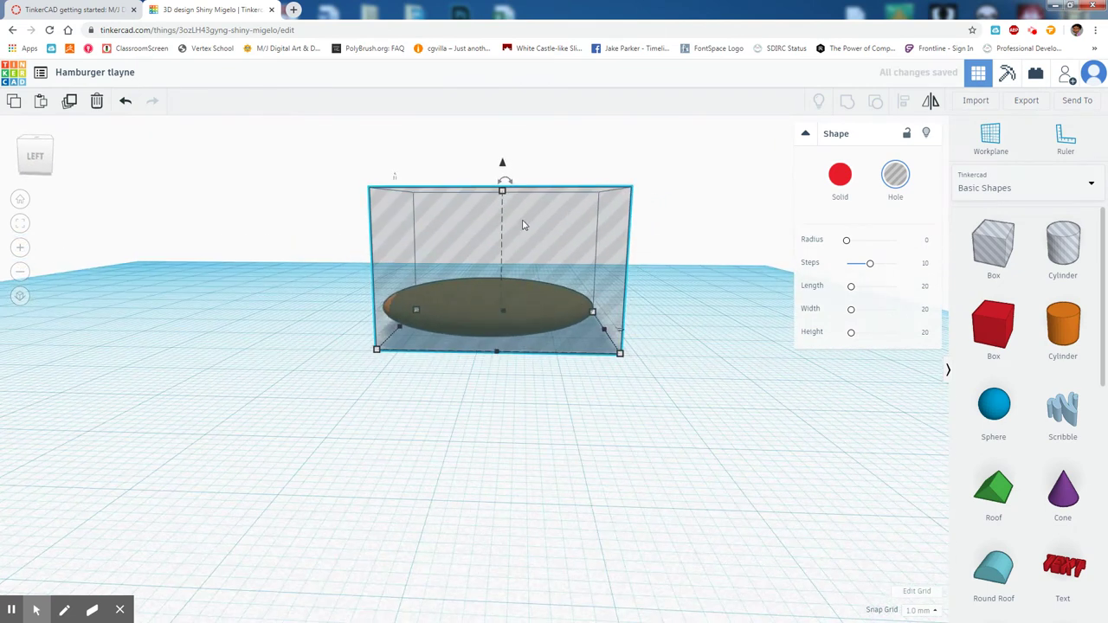
mouse_move(595, 326)
right_down()
mouse_move(451, 428)
mouse_move(458, 508)
mouse_move(428, 404)
mouse_move(292, 401)
mouse_move(344, 435)
mouse_move(591, 480)
mouse_move(741, 400)
mouse_move(406, 413)
mouse_move(552, 456)
mouse_move(329, 448)
mouse_move(551, 468)
mouse_move(473, 364)
right_up()
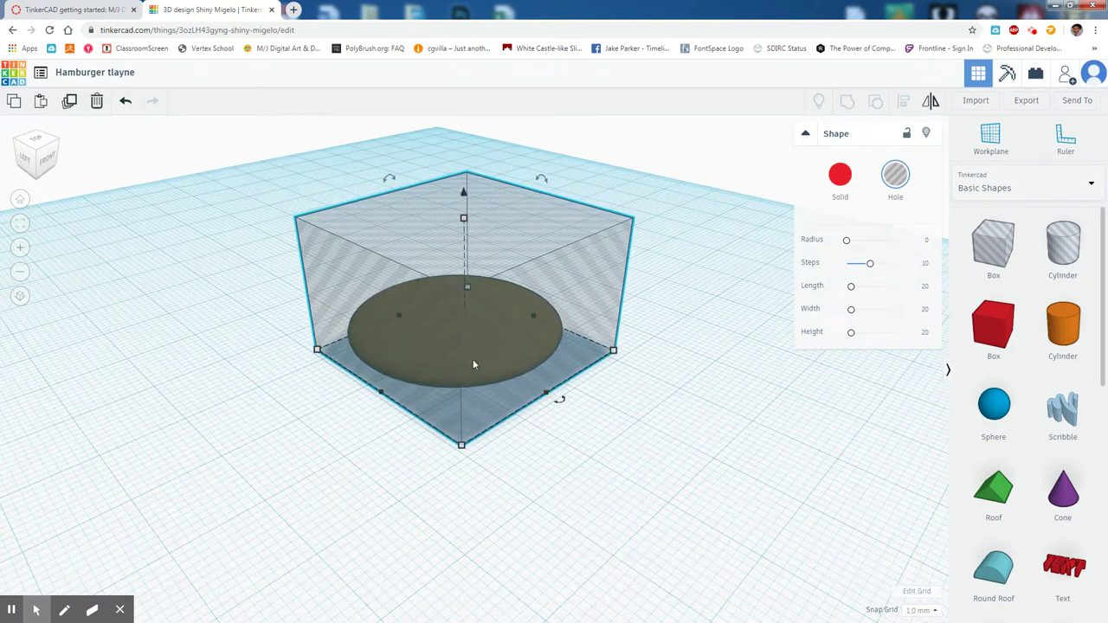
Lift the hole box 4 mm and widen it to about 38 by 31.
drag(465, 198, 464, 168)
right_drag(544, 416, 497, 371)
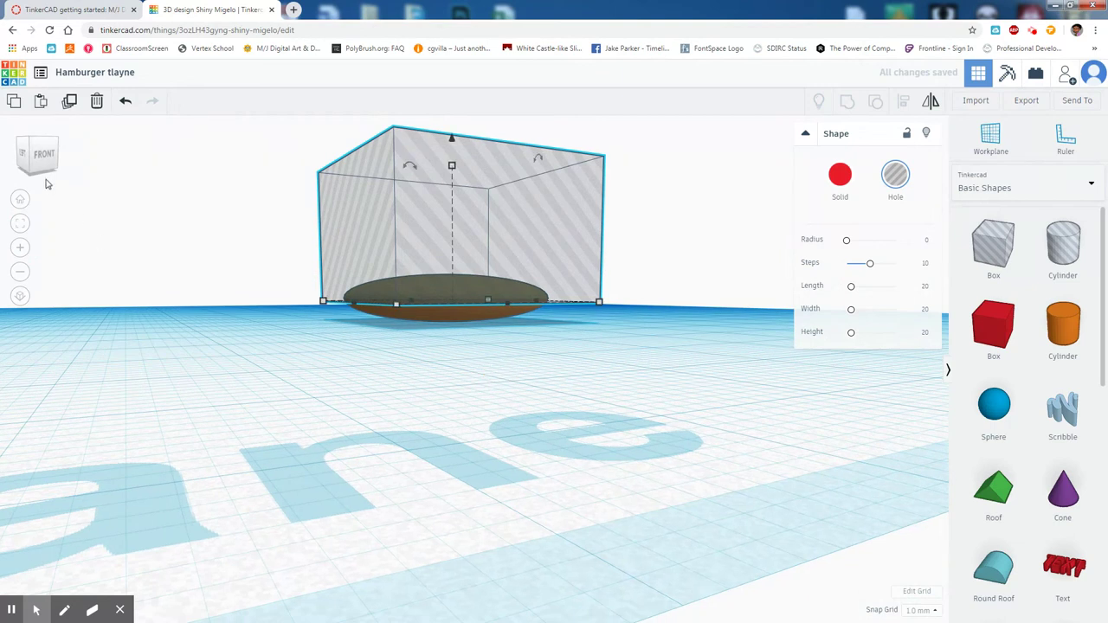
click(41, 153)
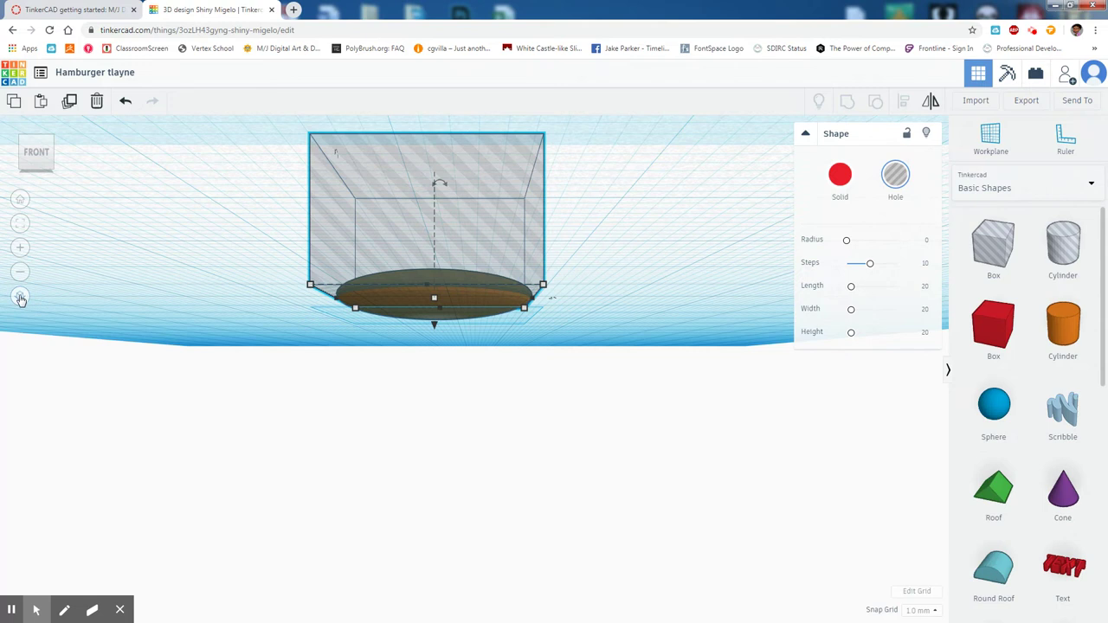
click(21, 299)
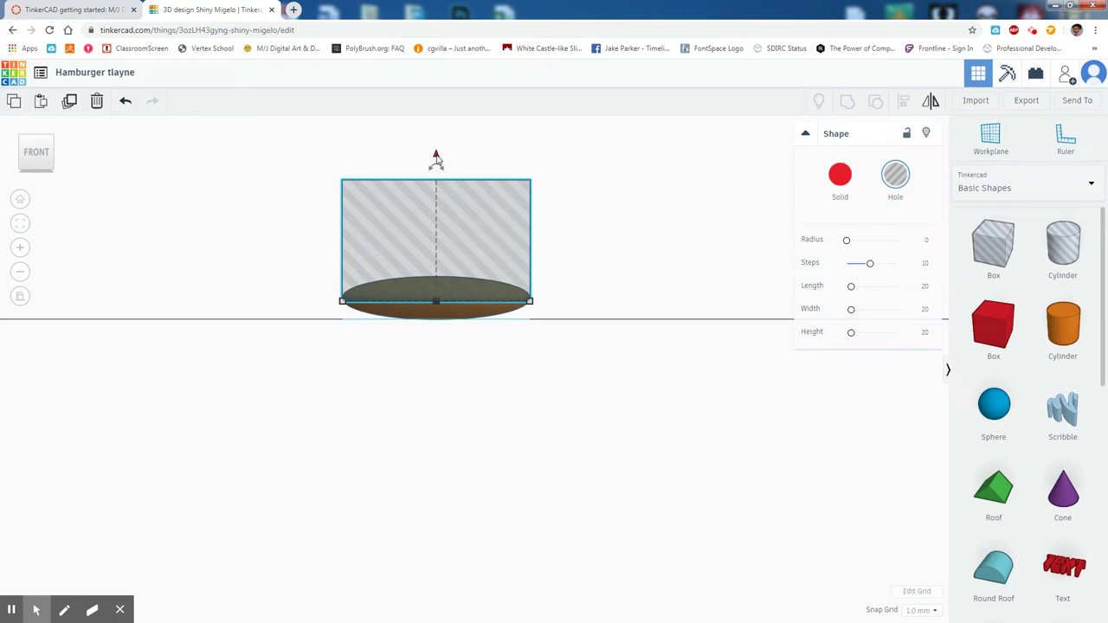
drag(436, 156, 436, 152)
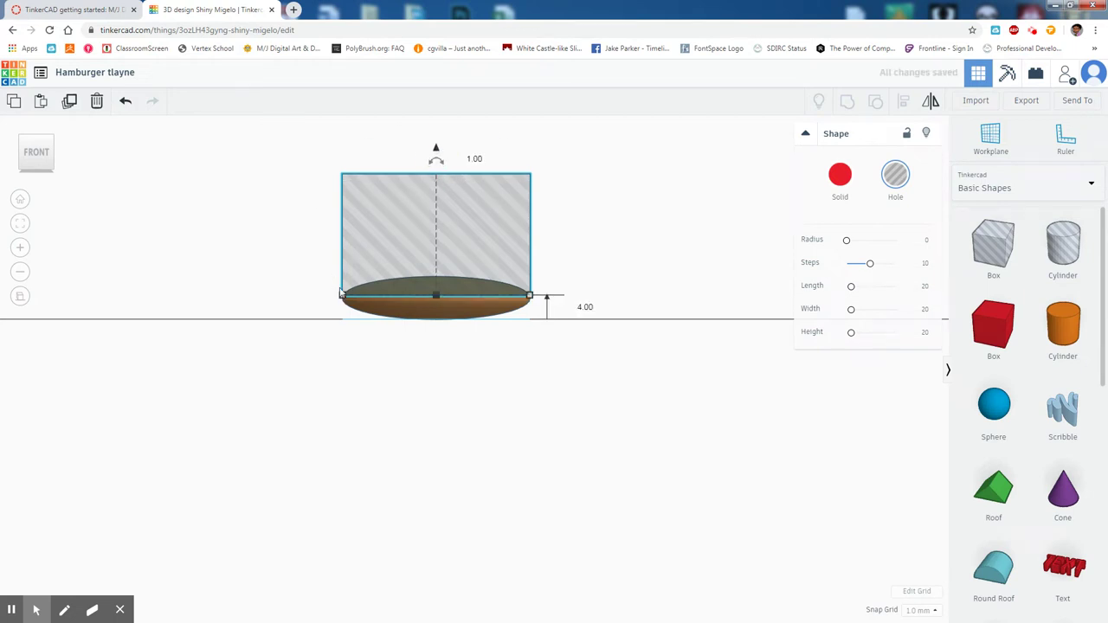
drag(343, 298, 326, 299)
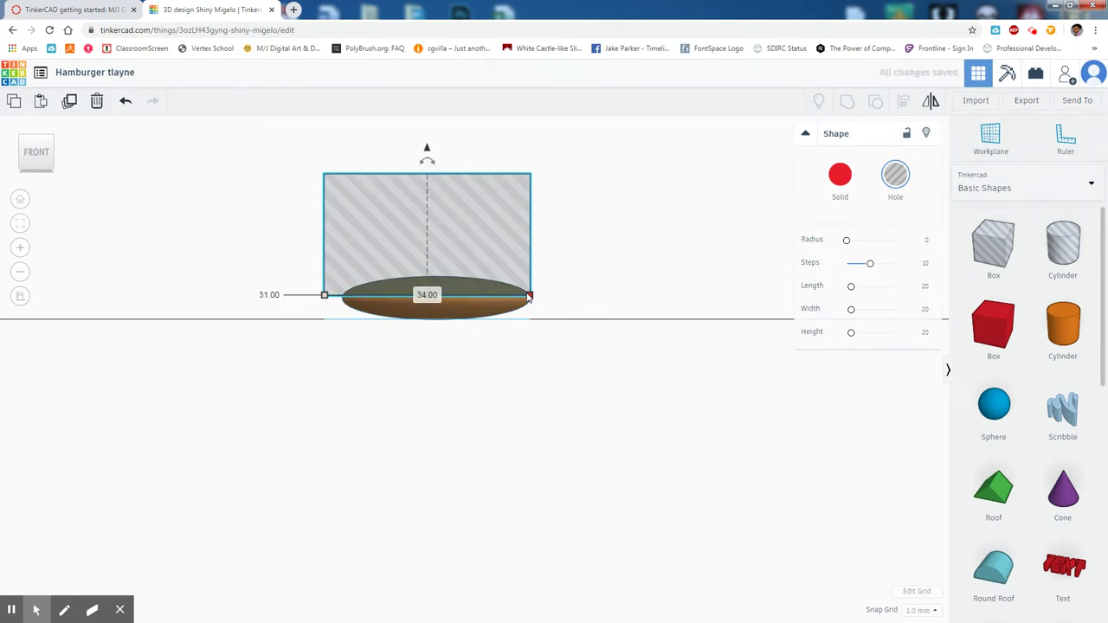
drag(530, 297, 555, 295)
click(23, 302)
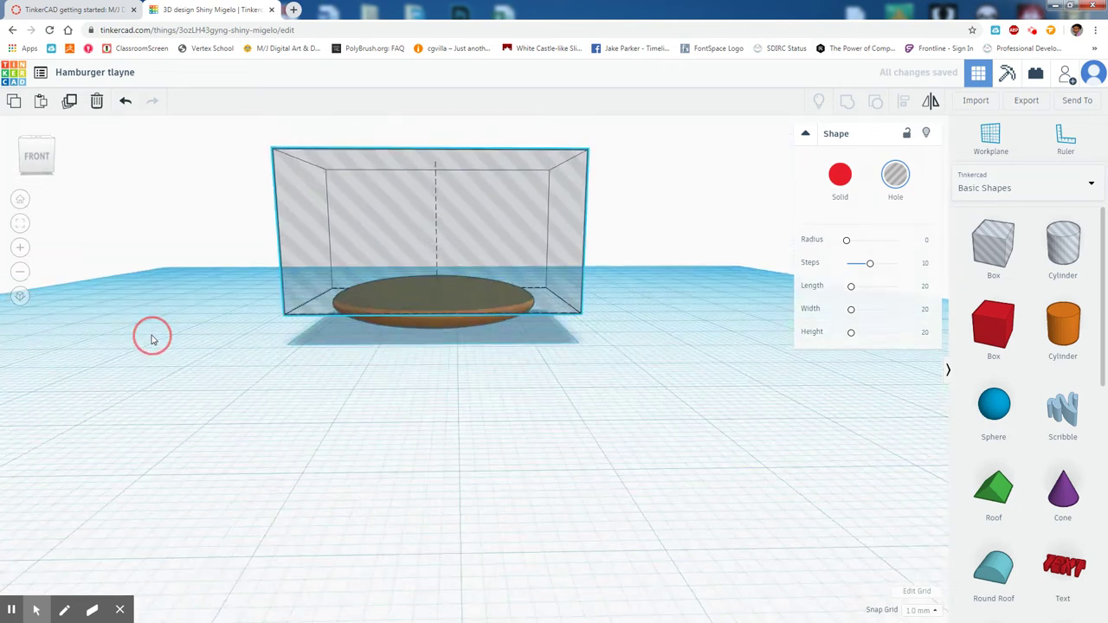
mouse_move(151, 334)
right_down()
mouse_move(314, 426)
mouse_move(428, 458)
mouse_move(421, 367)
right_up()
drag(693, 441, 475, 291)
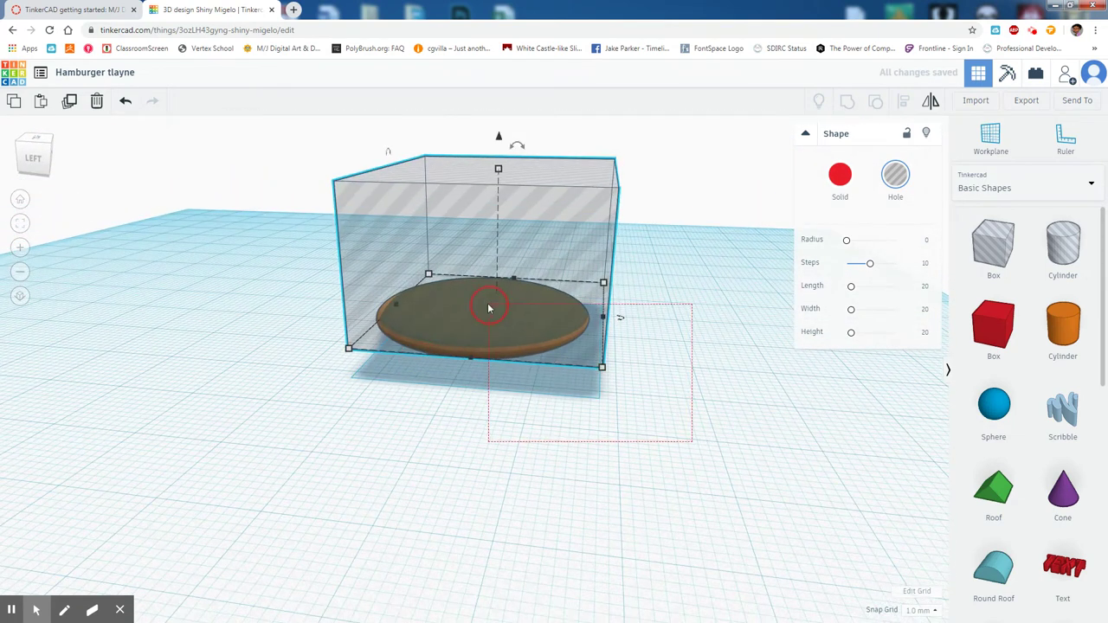
drag(515, 365, 512, 375)
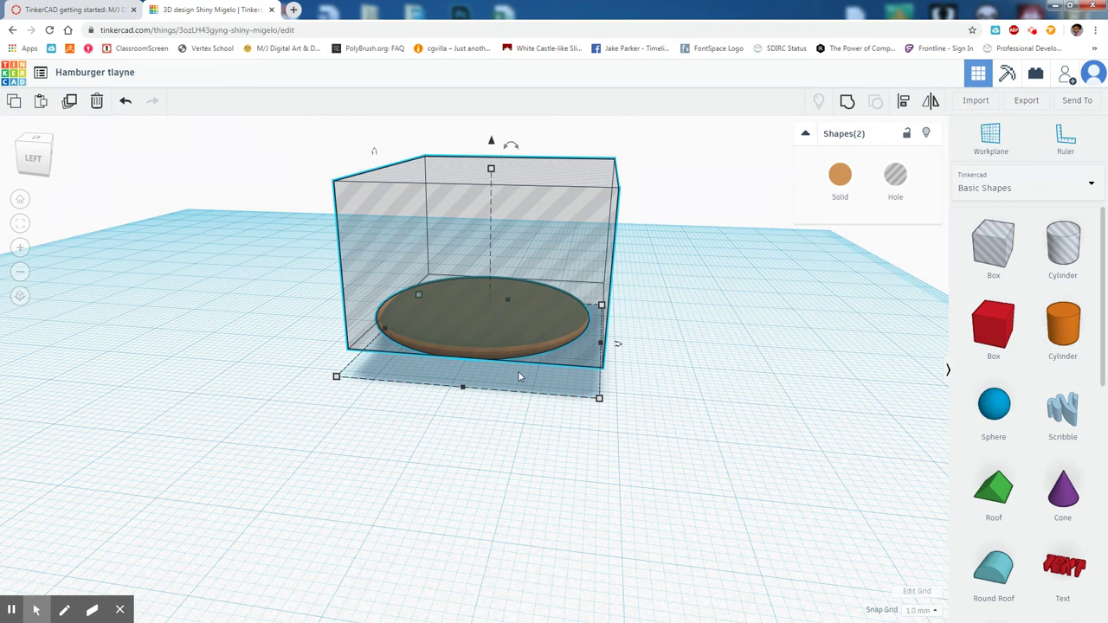
drag(666, 430, 437, 248)
key(ctrl+g)
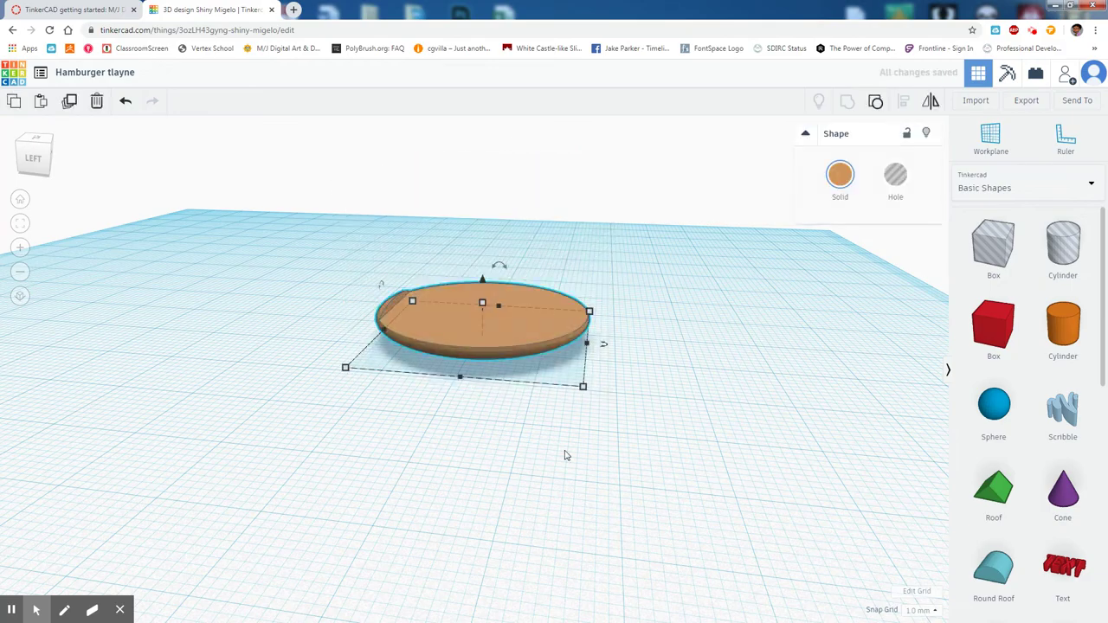
right_drag(564, 456, 432, 374)
scroll(432, 374, up, 2)
scroll(432, 374, up, 2)
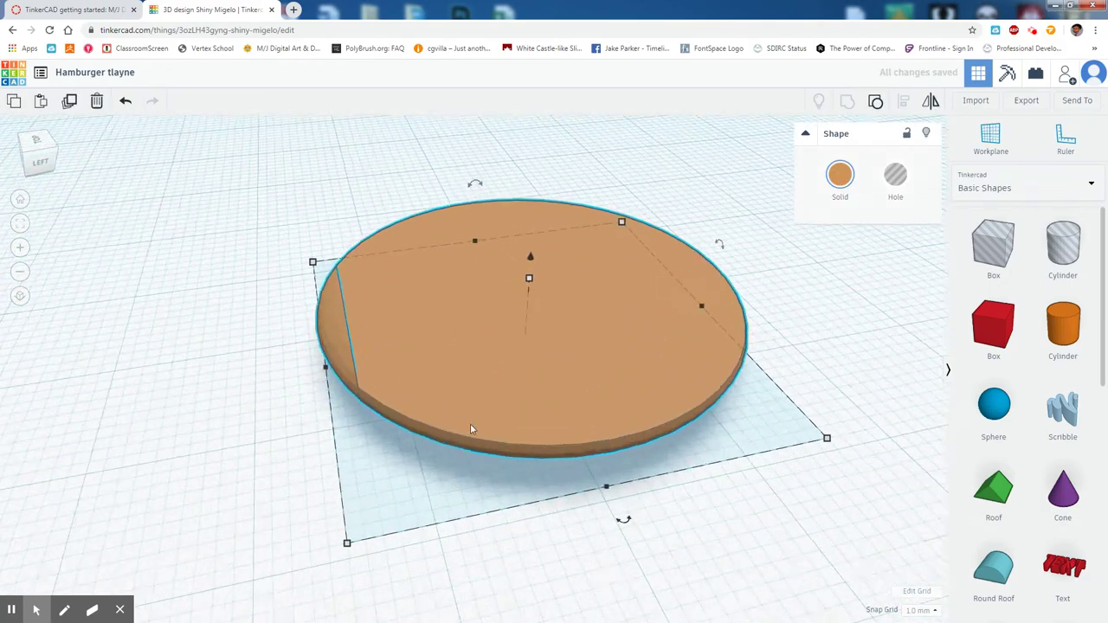
mouse_move(470, 429)
right_down()
mouse_move(385, 290)
mouse_move(537, 305)
mouse_move(439, 309)
right_up()
right_drag(453, 456, 277, 366)
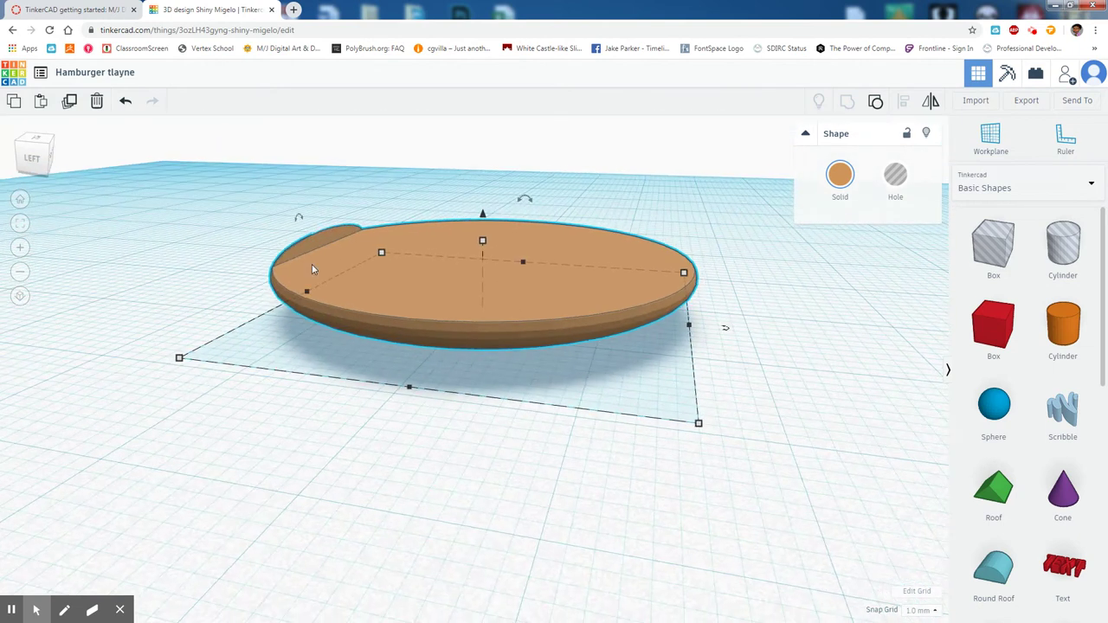
mouse_move(519, 304)
right_down()
mouse_move(400, 407)
mouse_move(523, 413)
mouse_move(506, 416)
right_up()
scroll(523, 413, up, 5)
scroll(507, 416, down, 3)
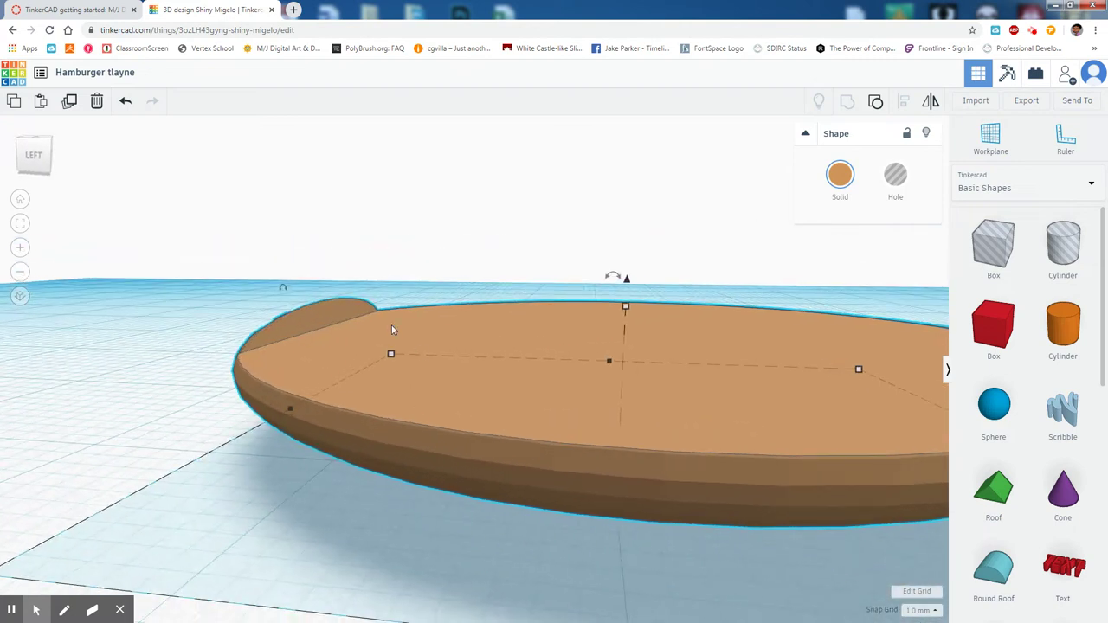
scroll(501, 395, down, 2)
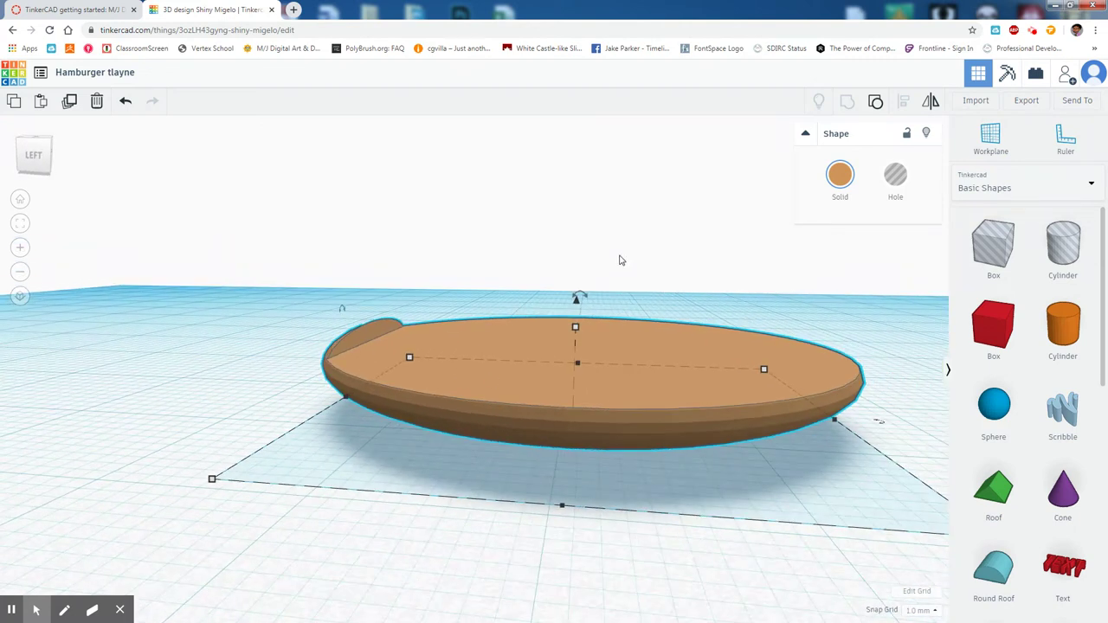
right_drag(619, 260, 616, 371)
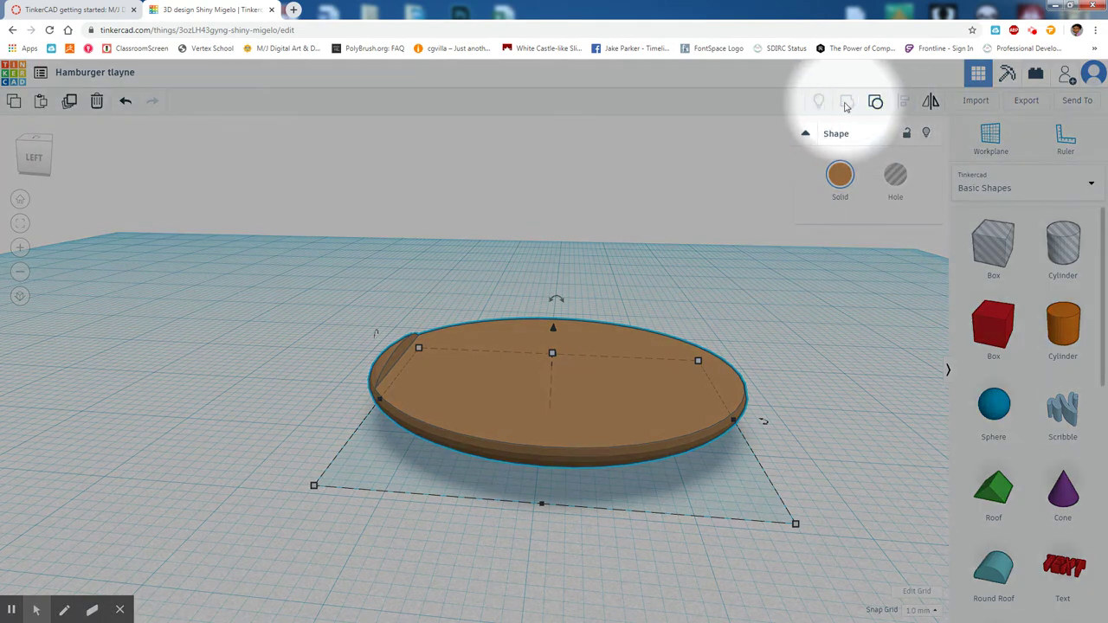
Ungroup the bun and select its hole box on its own.
click(876, 104)
mouse_move(641, 331)
right_down()
mouse_move(421, 477)
mouse_move(475, 481)
right_up()
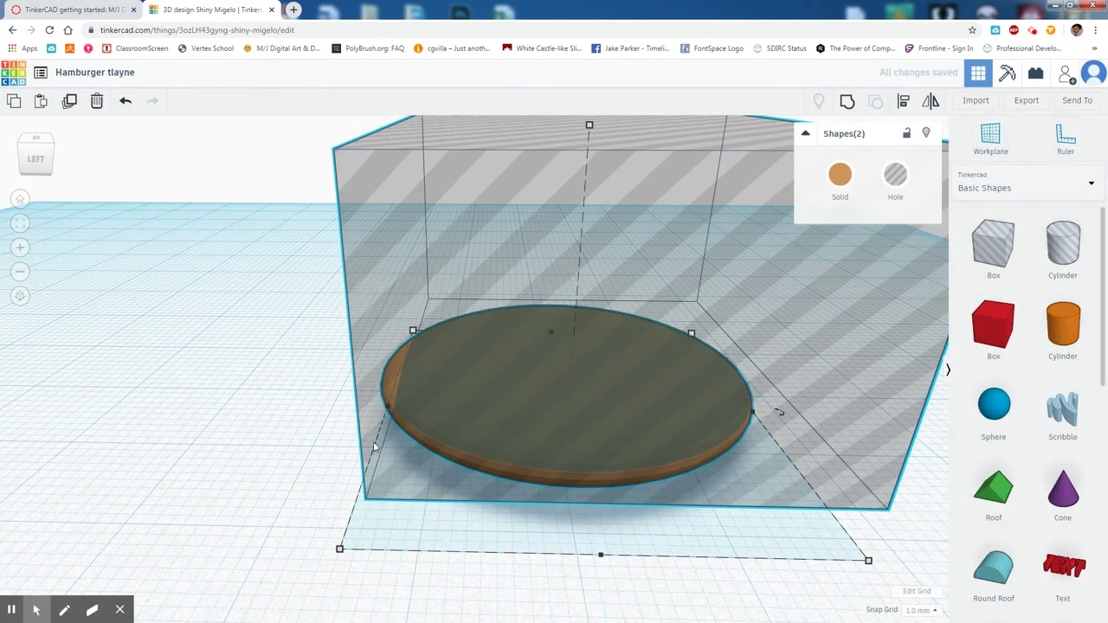
click(377, 495)
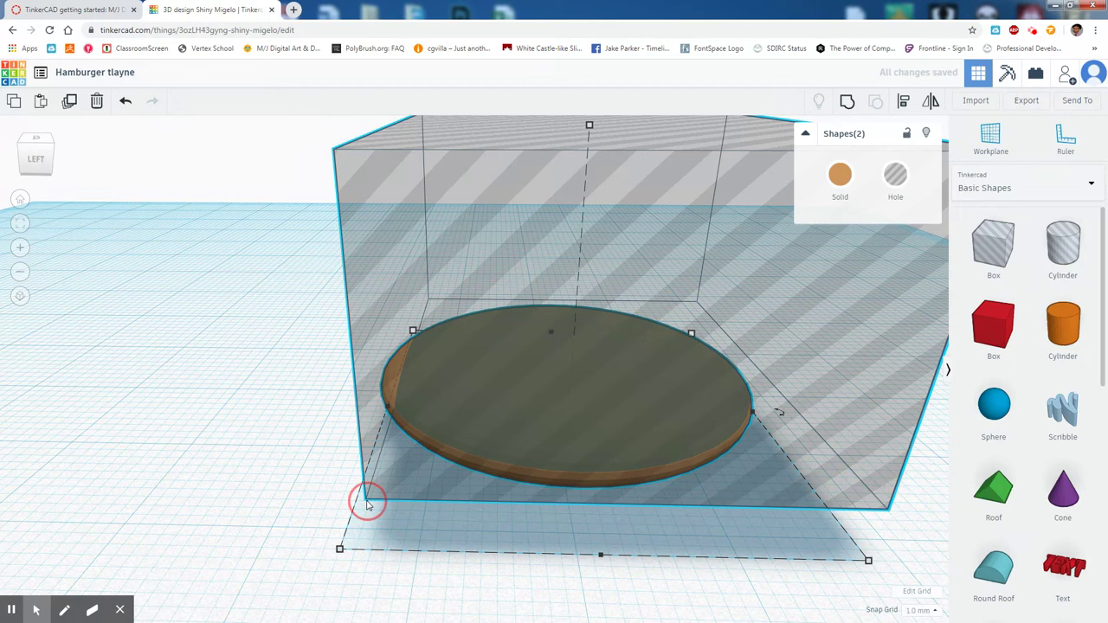
click(367, 505)
click(419, 448)
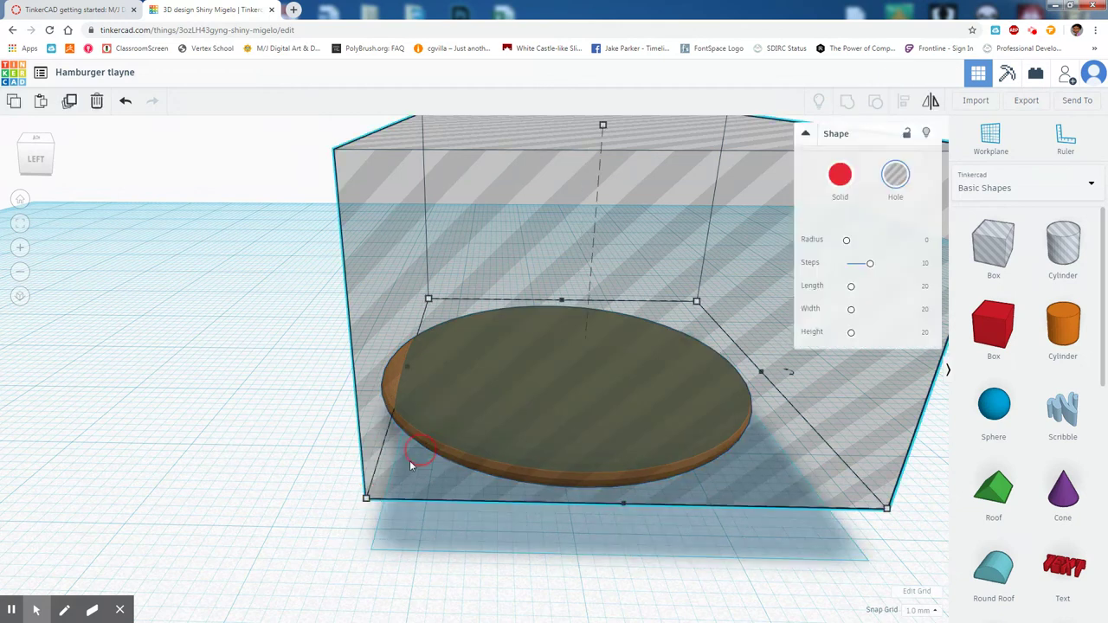
drag(317, 386, 359, 511)
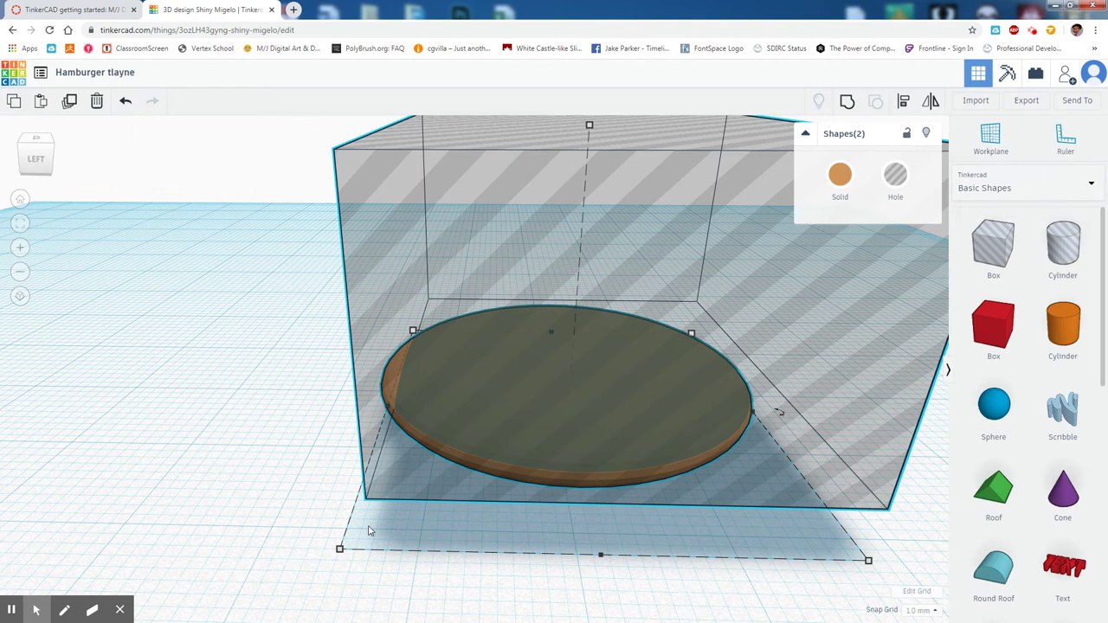
mouse_move(372, 544)
right_down()
mouse_move(396, 502)
mouse_move(376, 423)
right_up()
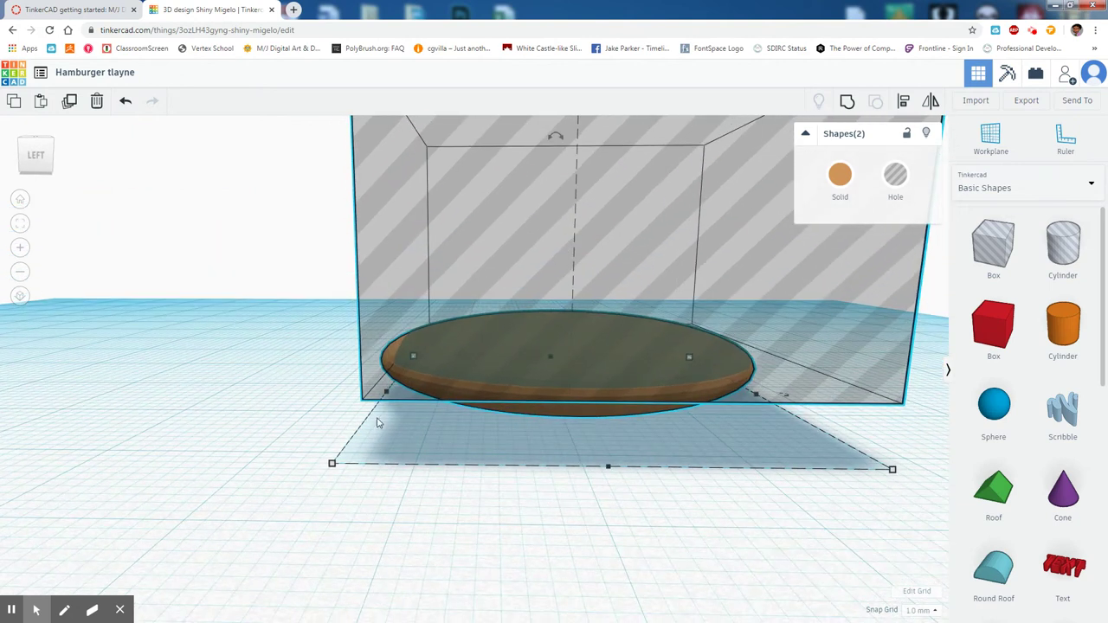
click(243, 272)
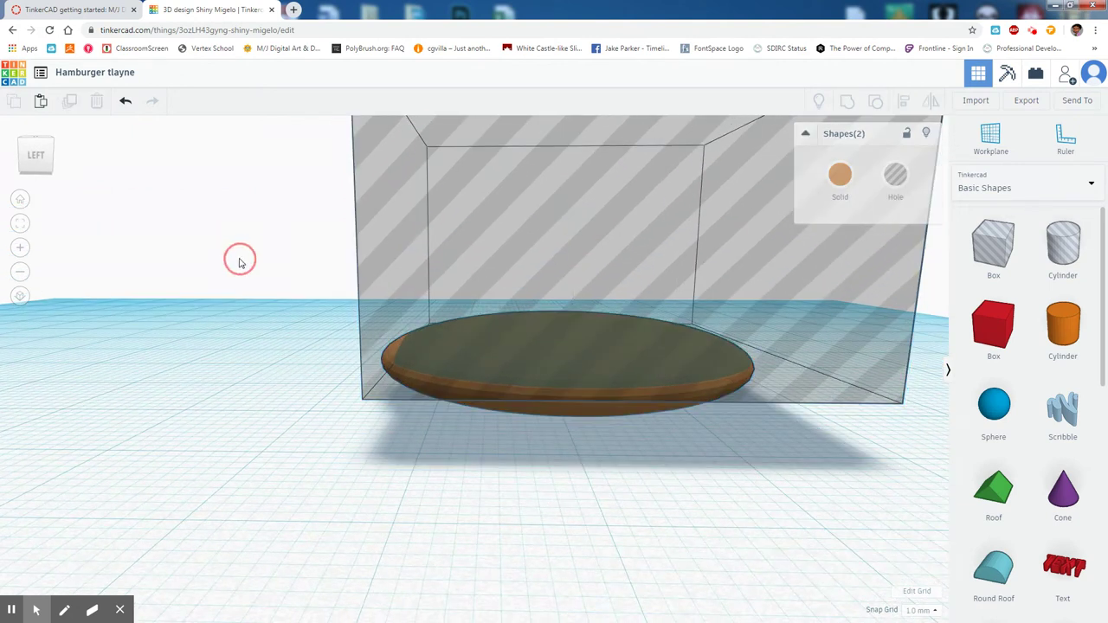
click(414, 245)
Enlarge the hole box to 37 by 35 and regroup it with the disc.
drag(363, 400, 305, 403)
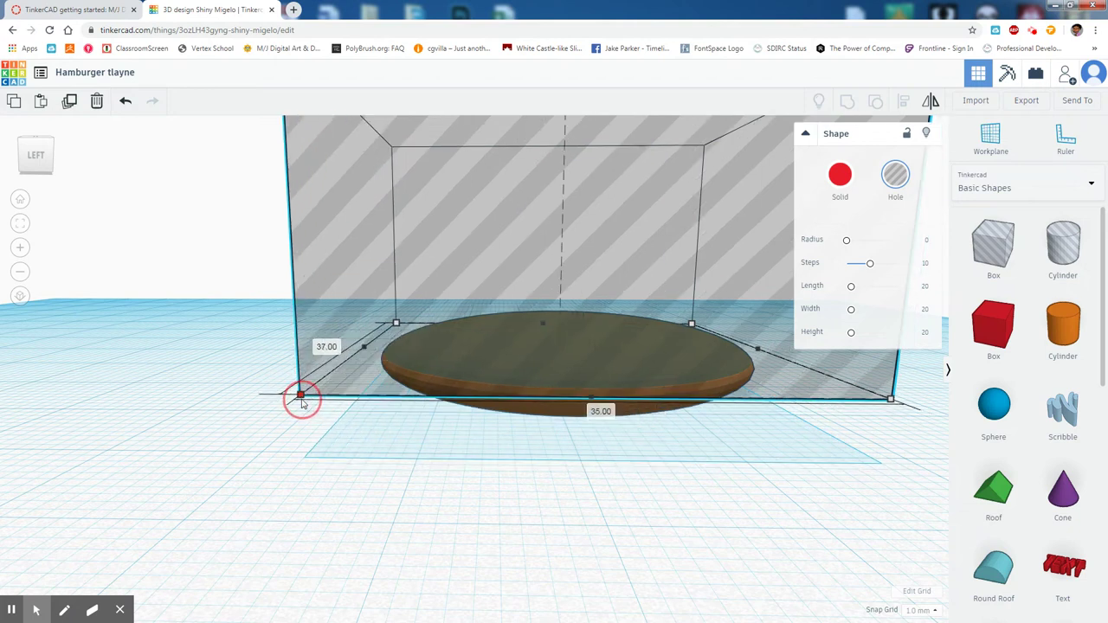
mouse_move(302, 402)
right_down()
mouse_move(289, 438)
mouse_move(477, 519)
mouse_move(503, 544)
mouse_move(641, 488)
mouse_move(474, 472)
mouse_move(517, 425)
mouse_move(535, 358)
right_up()
mouse_move(555, 474)
right_down()
mouse_move(540, 450)
mouse_move(416, 436)
mouse_move(668, 388)
right_up()
mouse_move(674, 378)
mouse_down()
mouse_move(607, 294)
mouse_move(611, 366)
mouse_up()
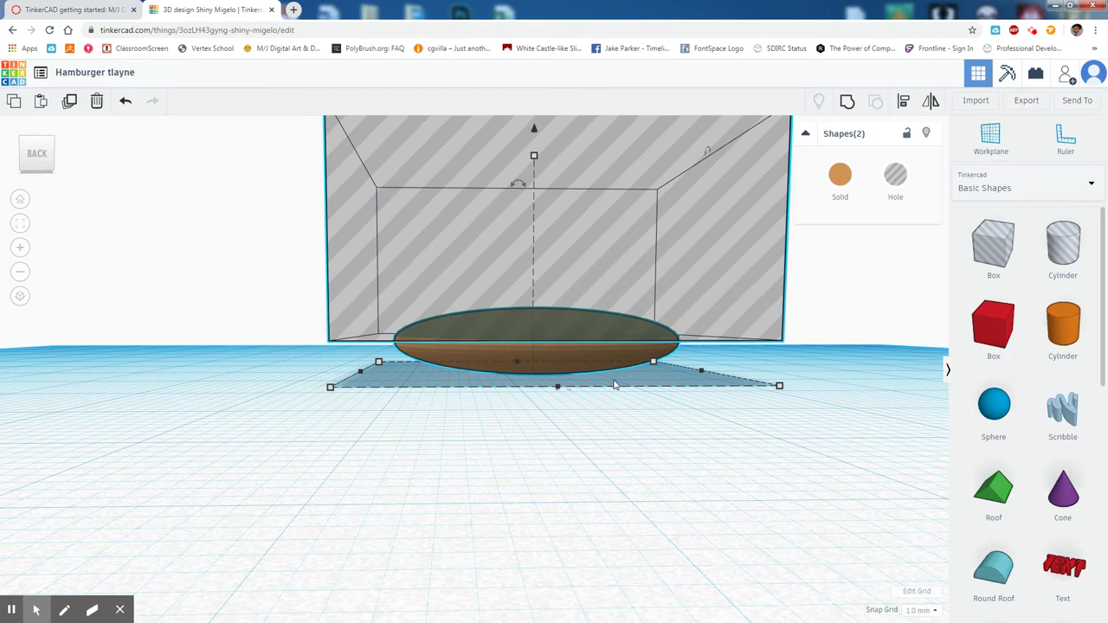
key(ctrl+g)
right_drag(658, 436, 465, 474)
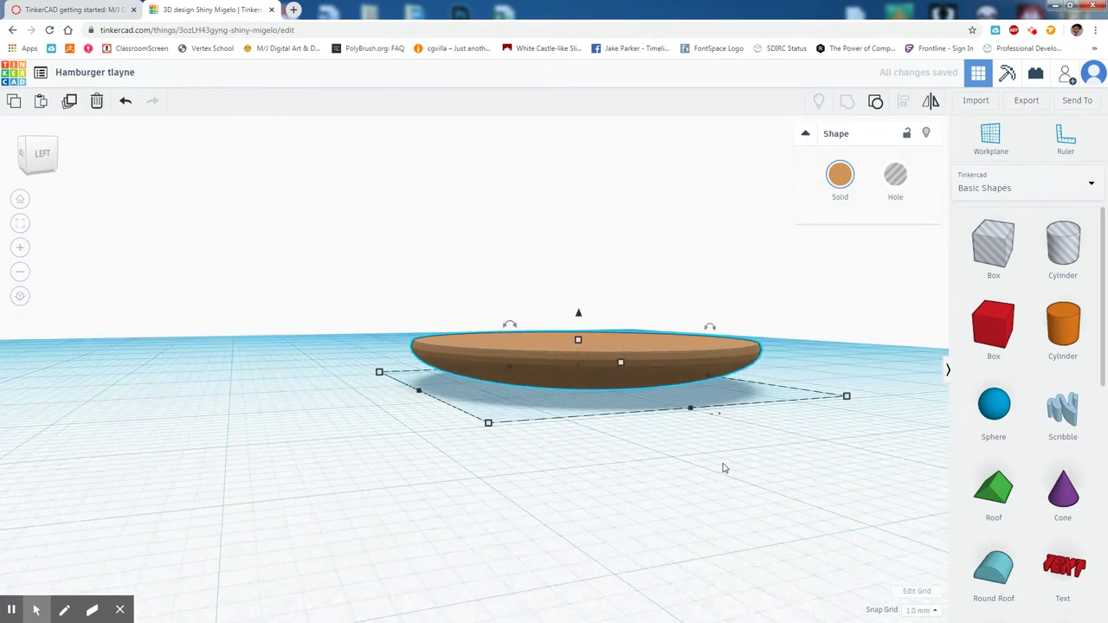
mouse_move(722, 465)
right_down()
mouse_move(571, 511)
mouse_move(522, 470)
right_up()
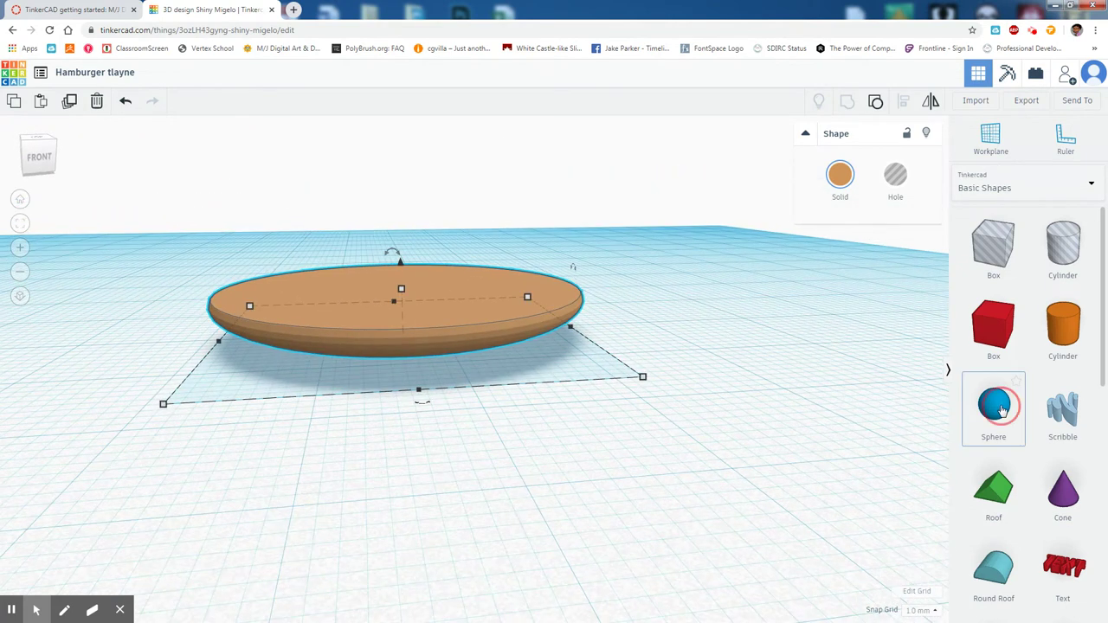
Place a Cylinder from Basic Shapes on the workplane beside the bun.
click(1064, 337)
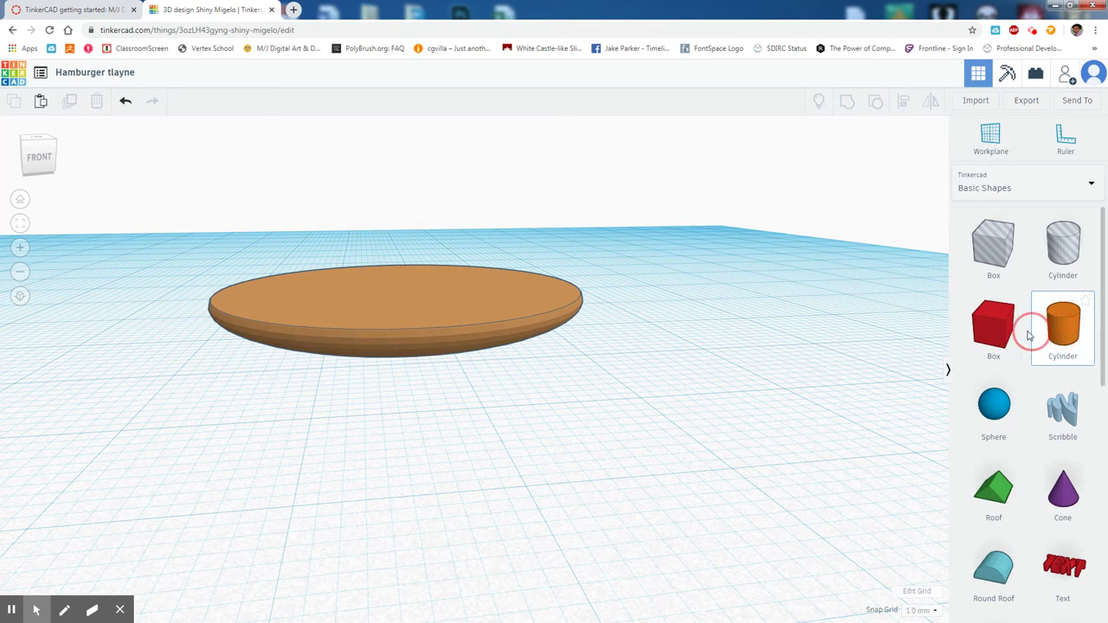
drag(1030, 336, 744, 331)
right_drag(745, 332, 762, 373)
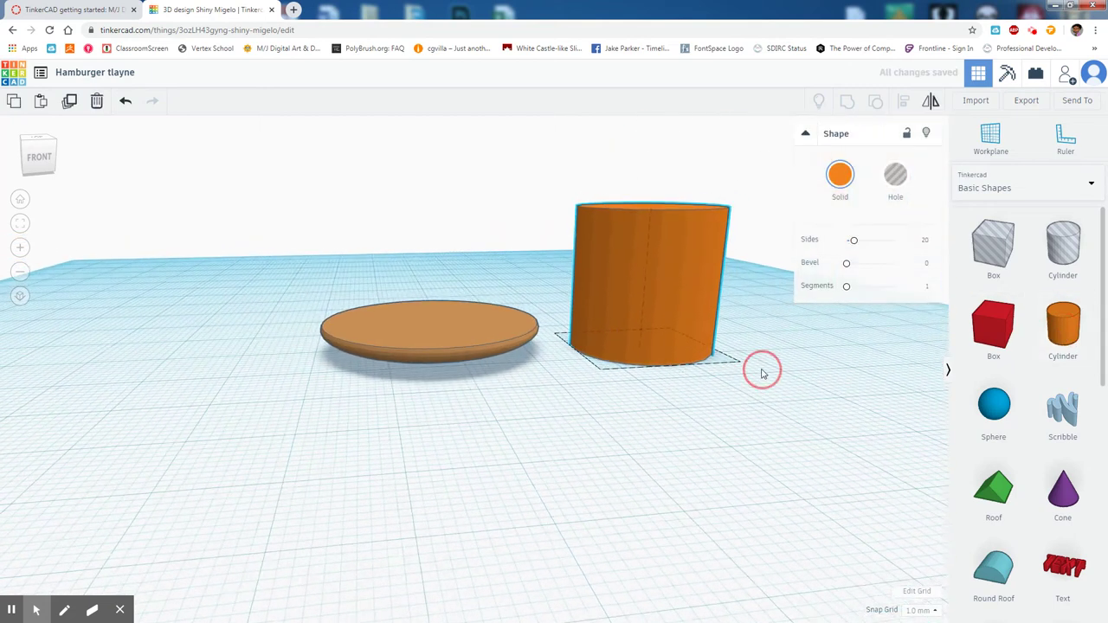
Recolour the cylinder from orange to a lighter tan brown.
click(840, 175)
click(958, 309)
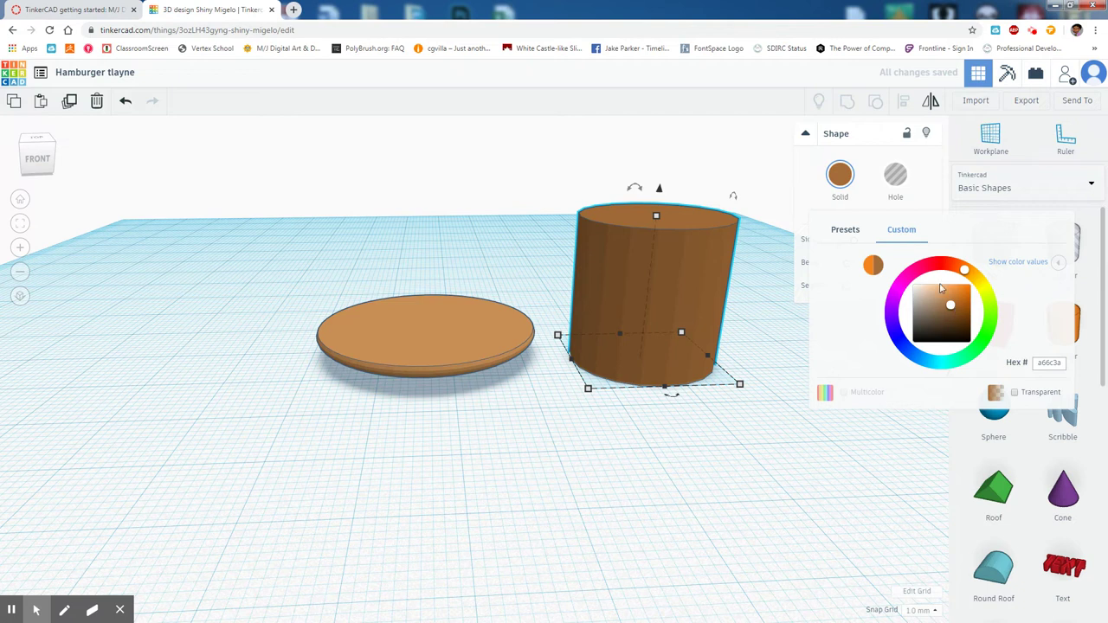
click(846, 231)
click(1015, 298)
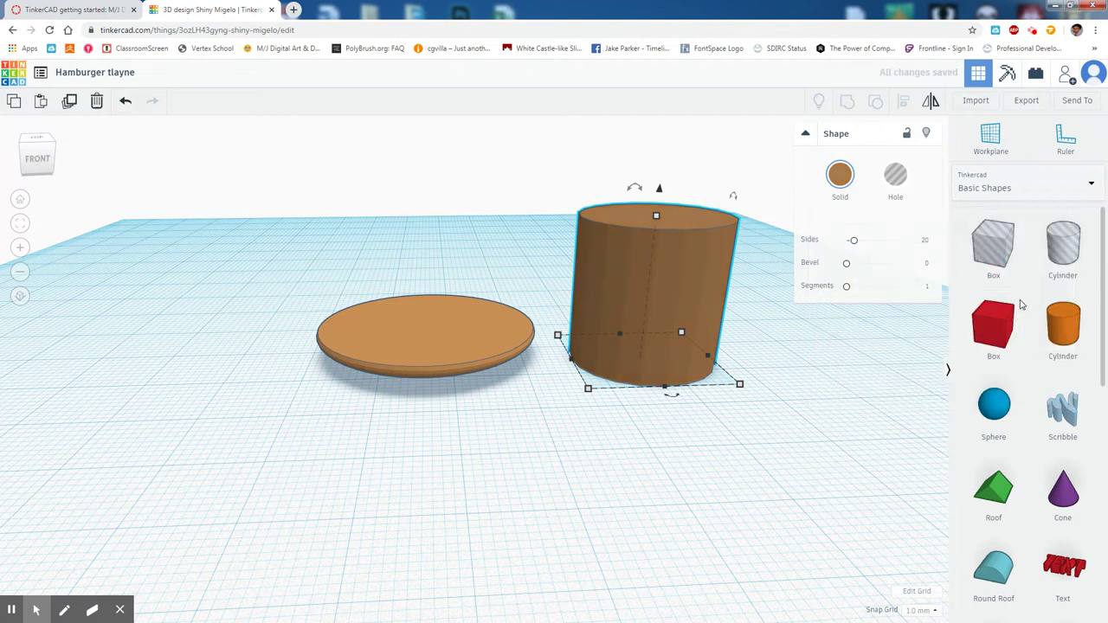
click(829, 174)
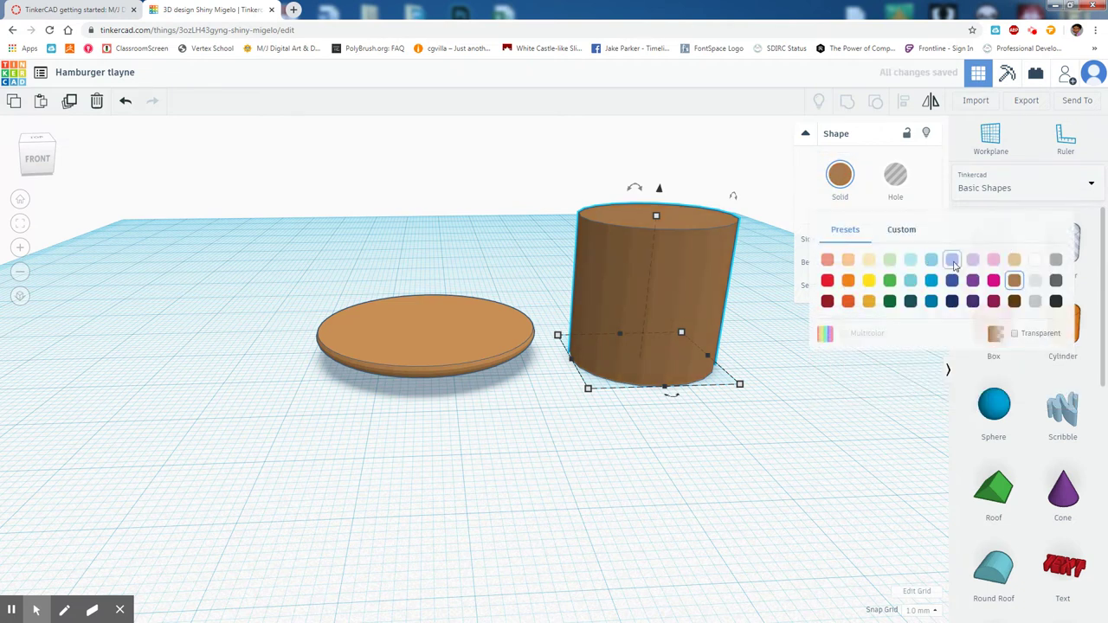
click(1015, 301)
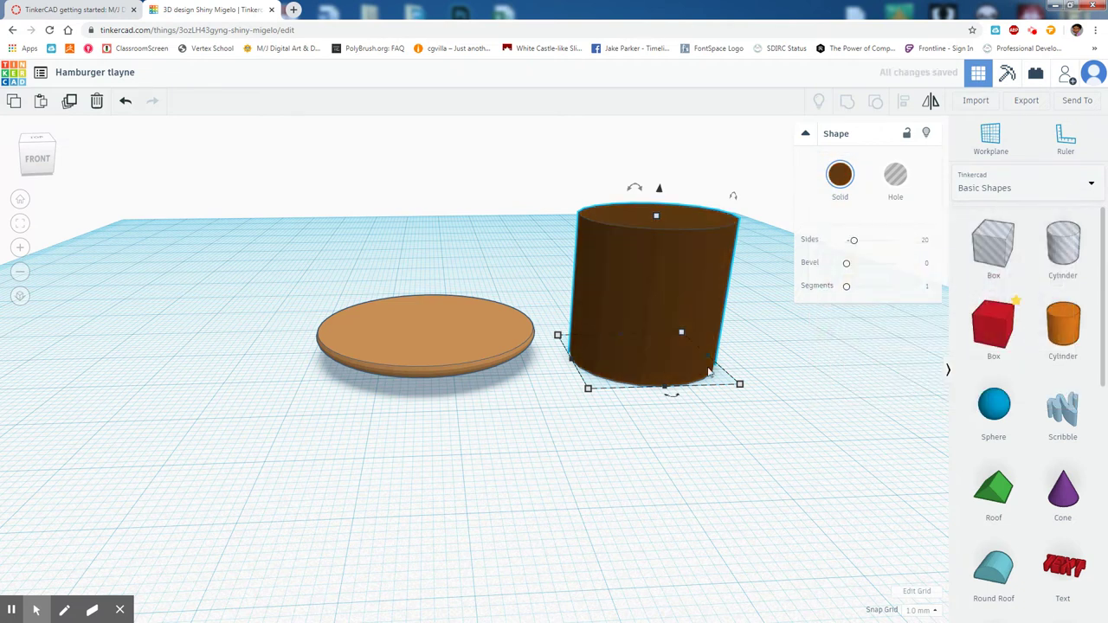
click(842, 191)
click(1015, 281)
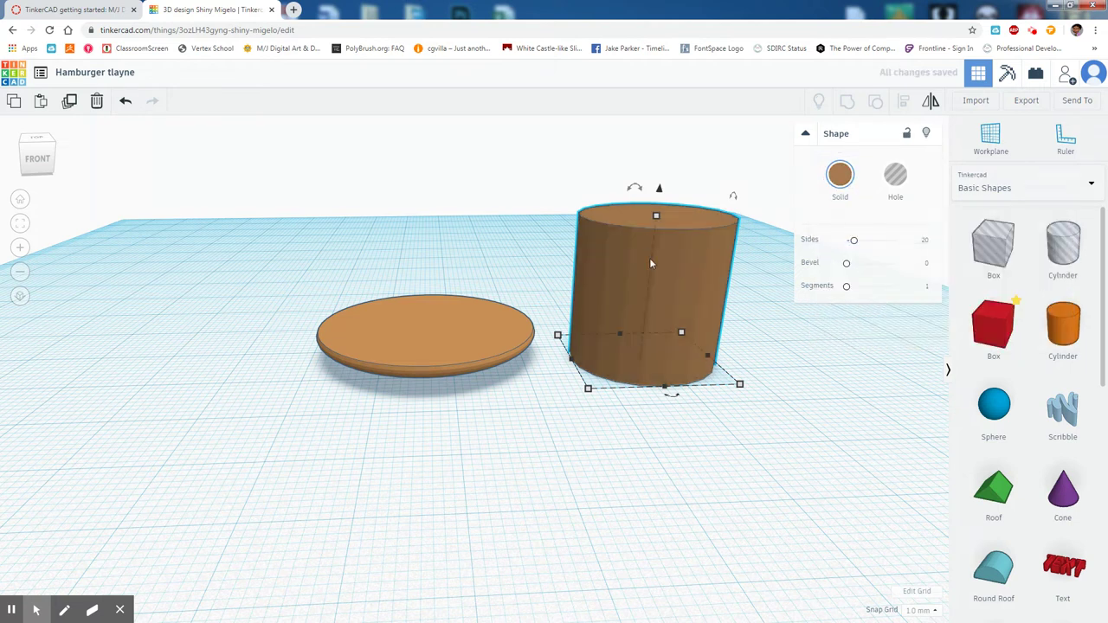
Lower the cylinder into a flat patty and increase its side count.
drag(656, 215, 659, 332)
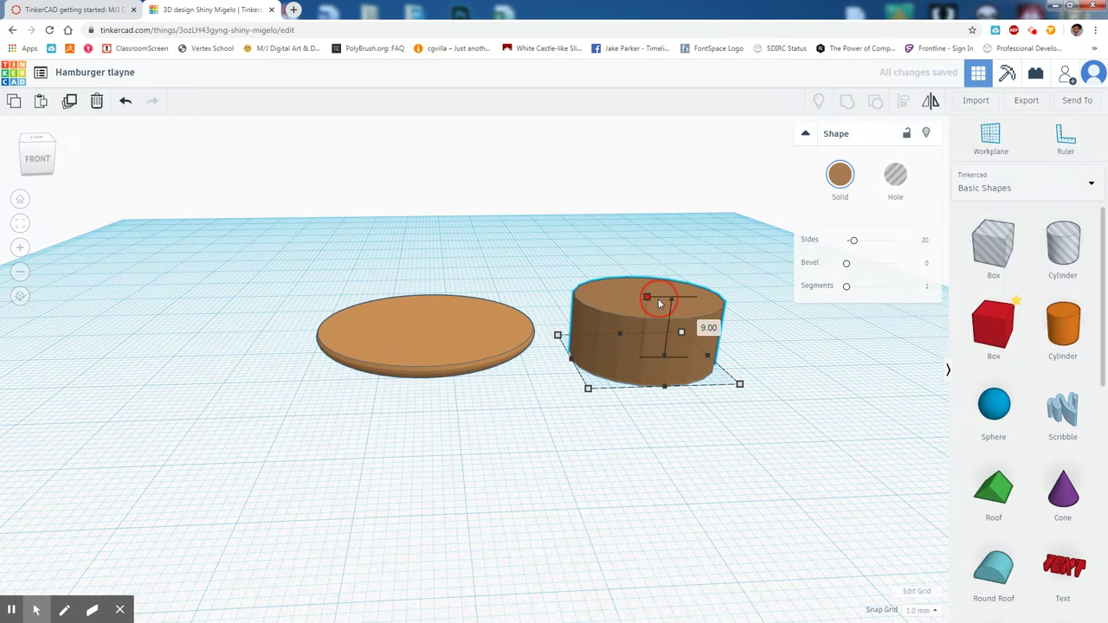
right_drag(663, 339, 778, 385)
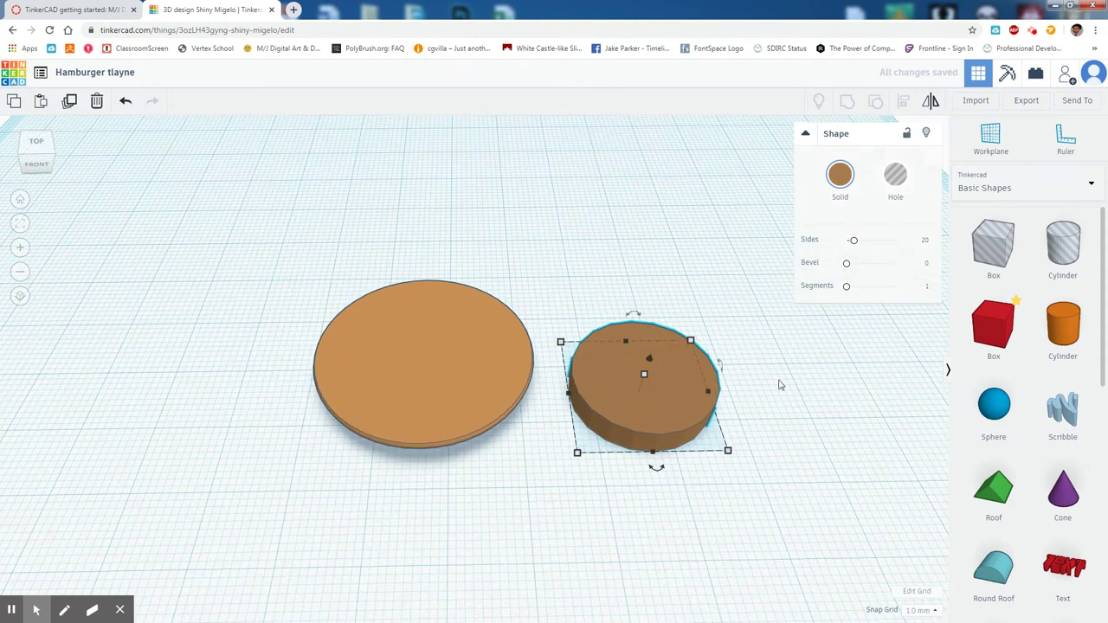
drag(853, 241, 881, 245)
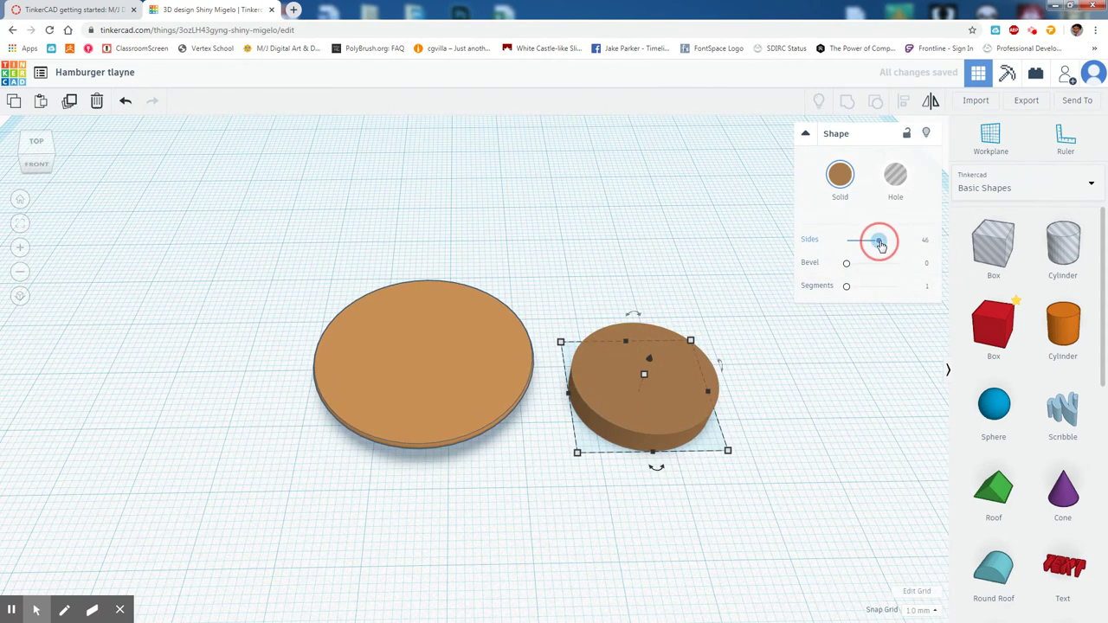
right_drag(685, 421, 853, 279)
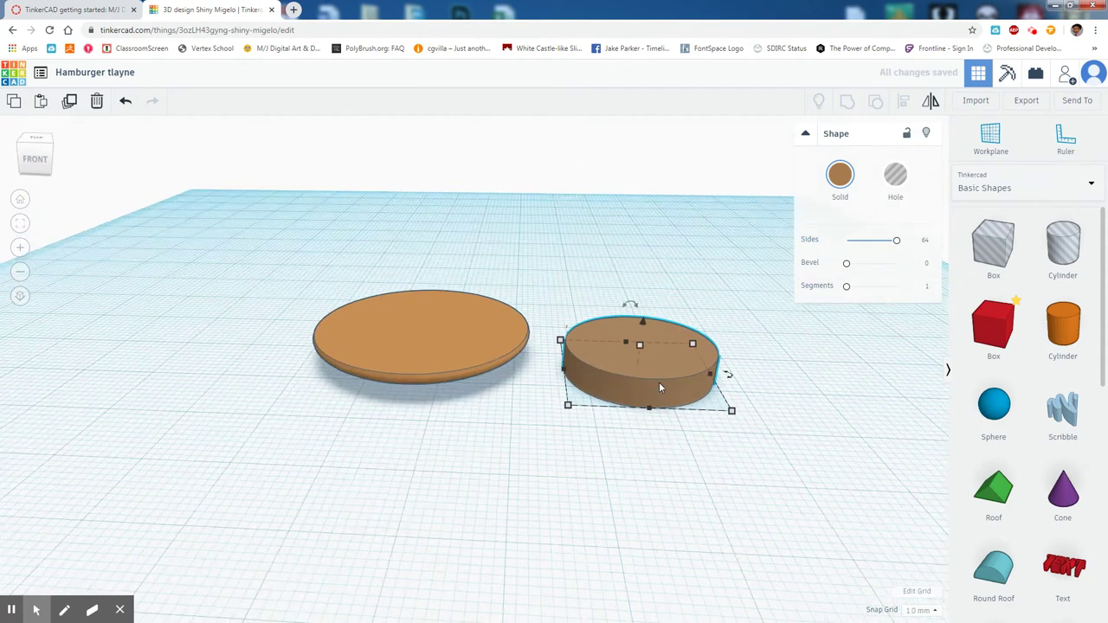
Round the patty's top edge with 5 segments and flatten it further.
mouse_move(847, 263)
mouse_down()
mouse_move(876, 269)
mouse_move(868, 295)
mouse_move(854, 286)
mouse_up()
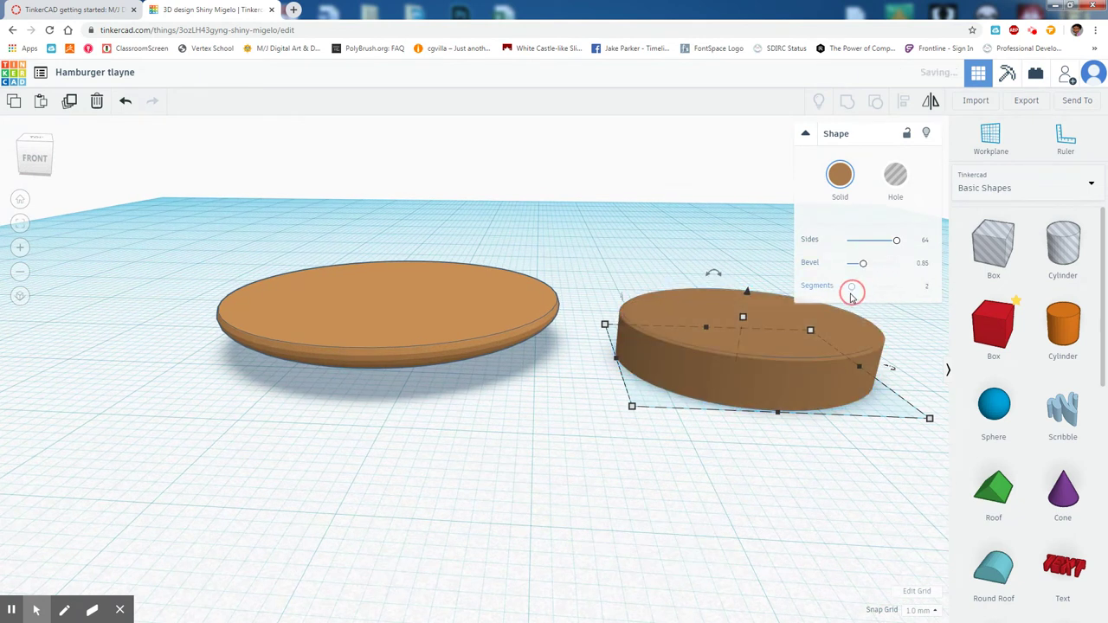
right_drag(770, 346, 673, 385)
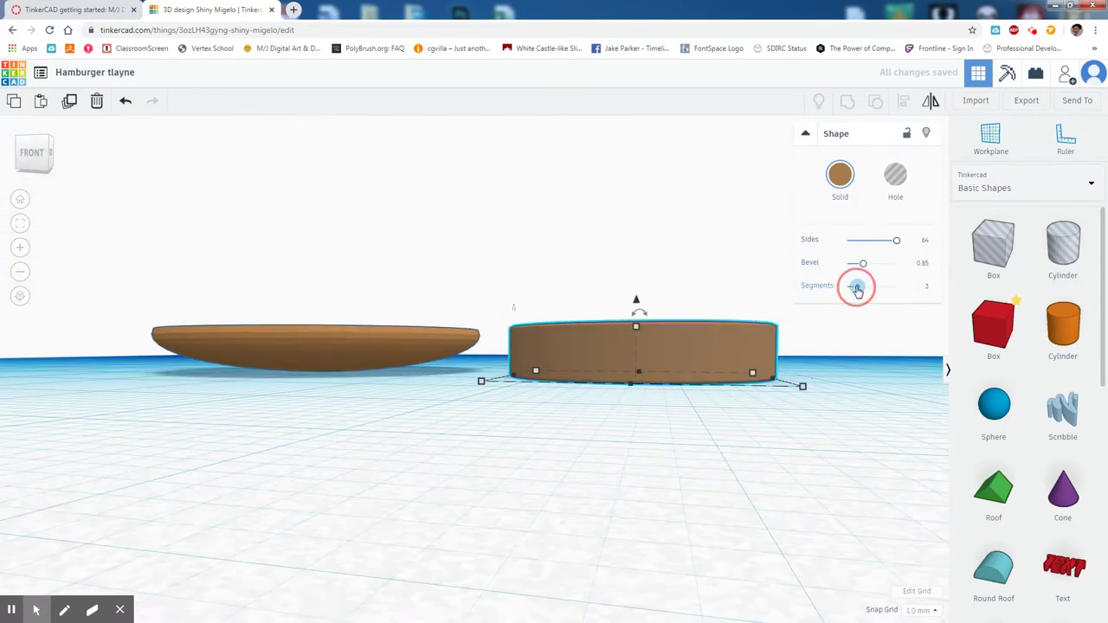
drag(858, 291, 852, 287)
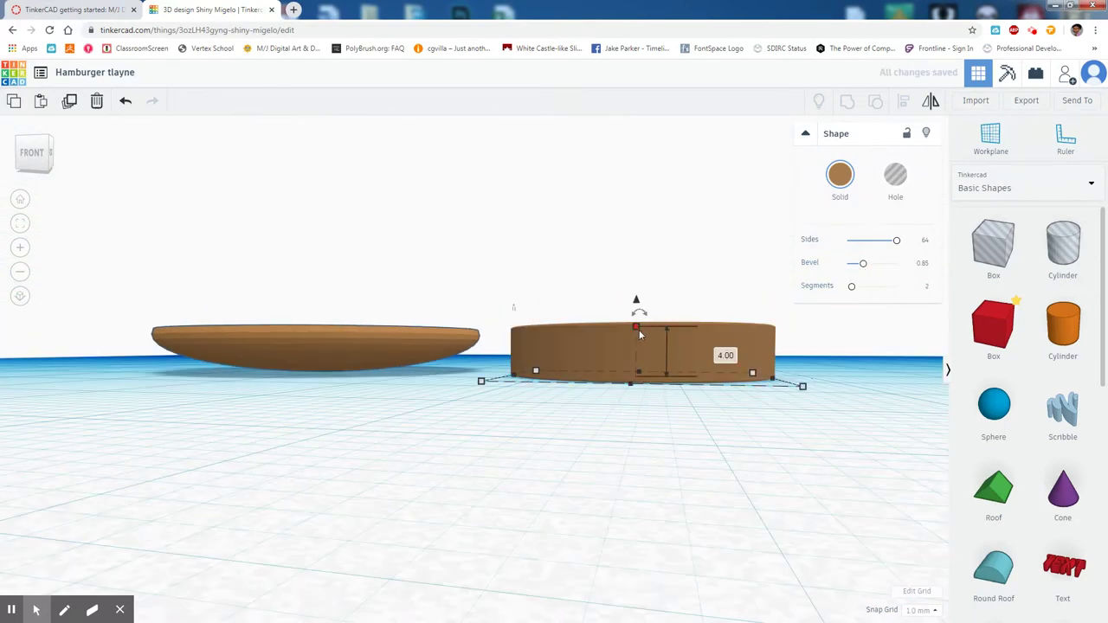
drag(637, 330, 638, 356)
right_drag(640, 308, 823, 301)
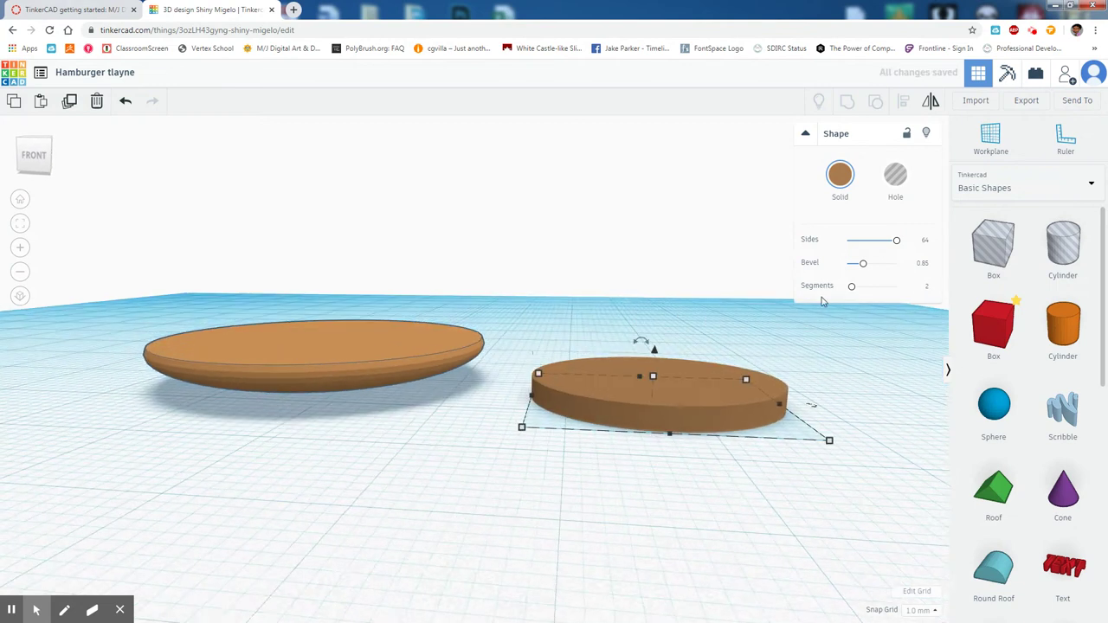
drag(852, 287, 918, 265)
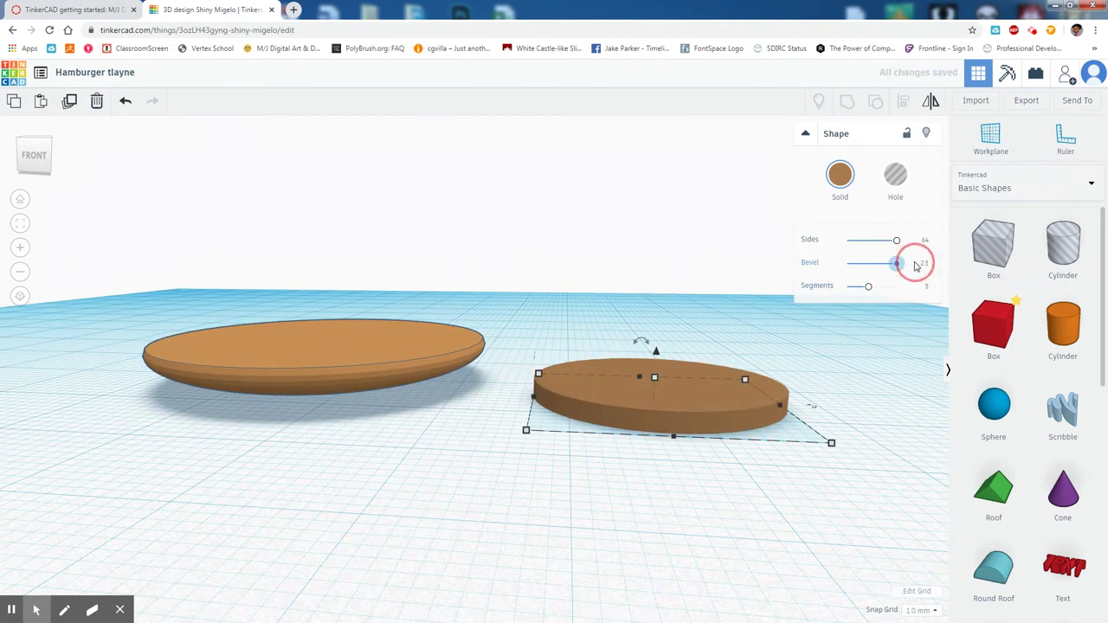
right_drag(733, 413, 663, 405)
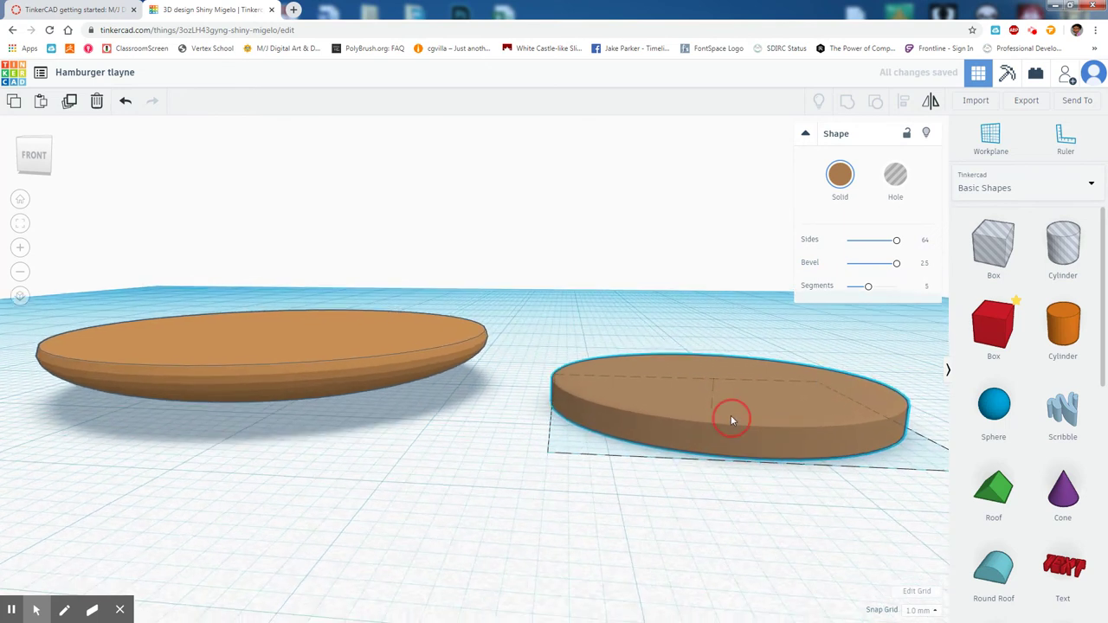
scroll(616, 357, up, 3)
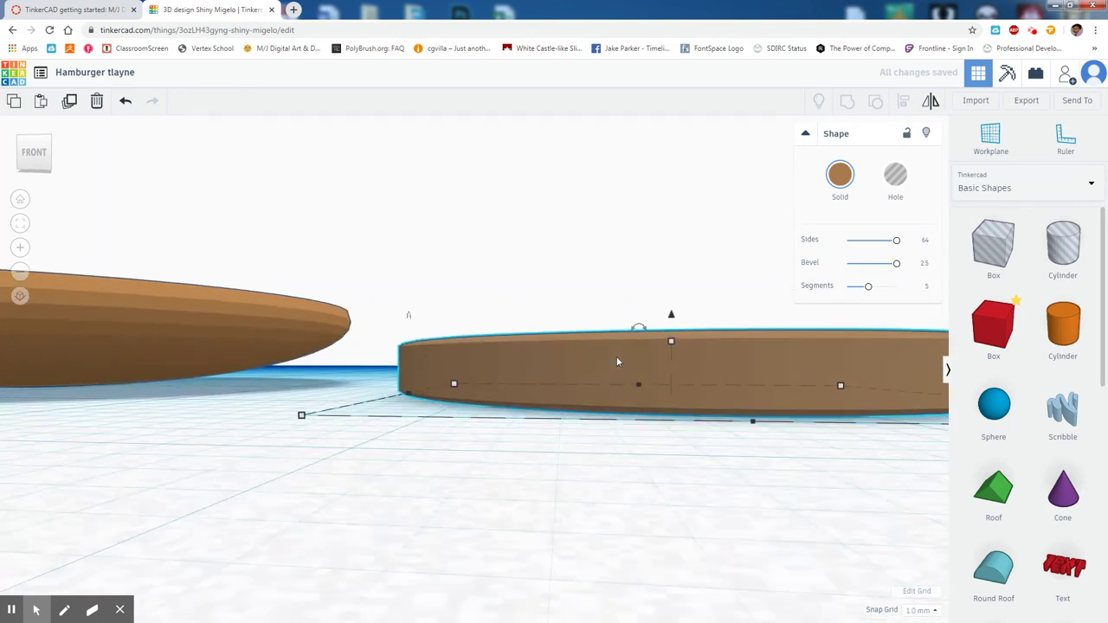
right_drag(617, 355, 650, 417)
scroll(650, 418, down, 2)
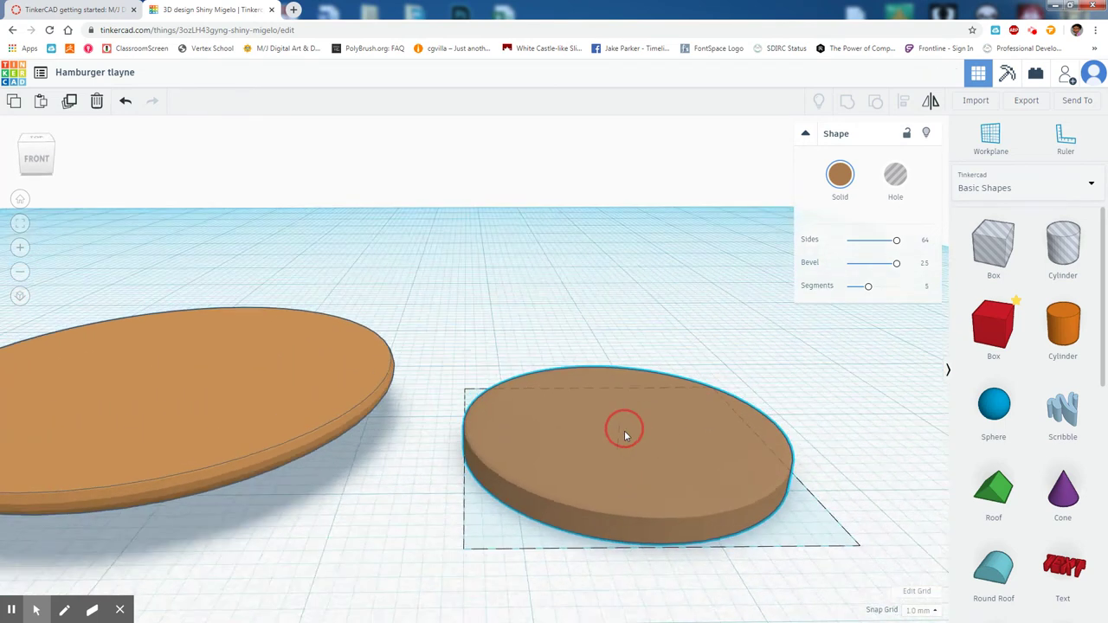
mouse_move(625, 435)
right_down()
mouse_move(616, 401)
mouse_move(668, 445)
mouse_move(616, 386)
mouse_move(620, 408)
mouse_move(621, 394)
right_up()
scroll(621, 412, up, 3)
scroll(622, 418, down, 3)
Orbit to a top-down view of the bun and patty, then deselect the patty.
right_drag(549, 339, 551, 272)
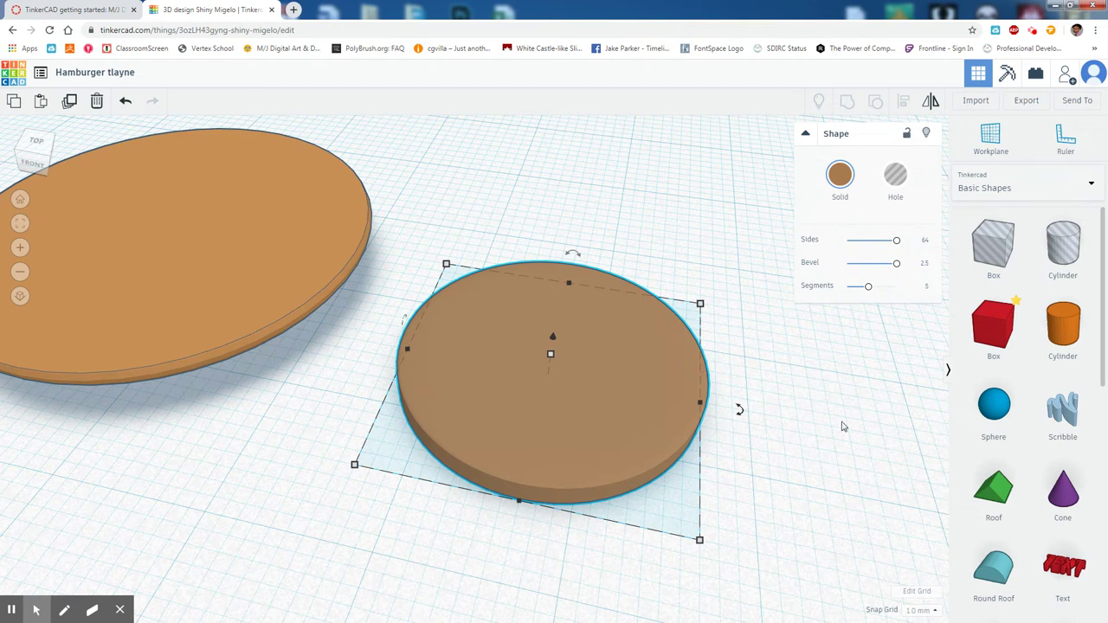
mouse_move(800, 478)
right_down()
mouse_move(794, 448)
mouse_move(819, 456)
mouse_move(827, 475)
right_up()
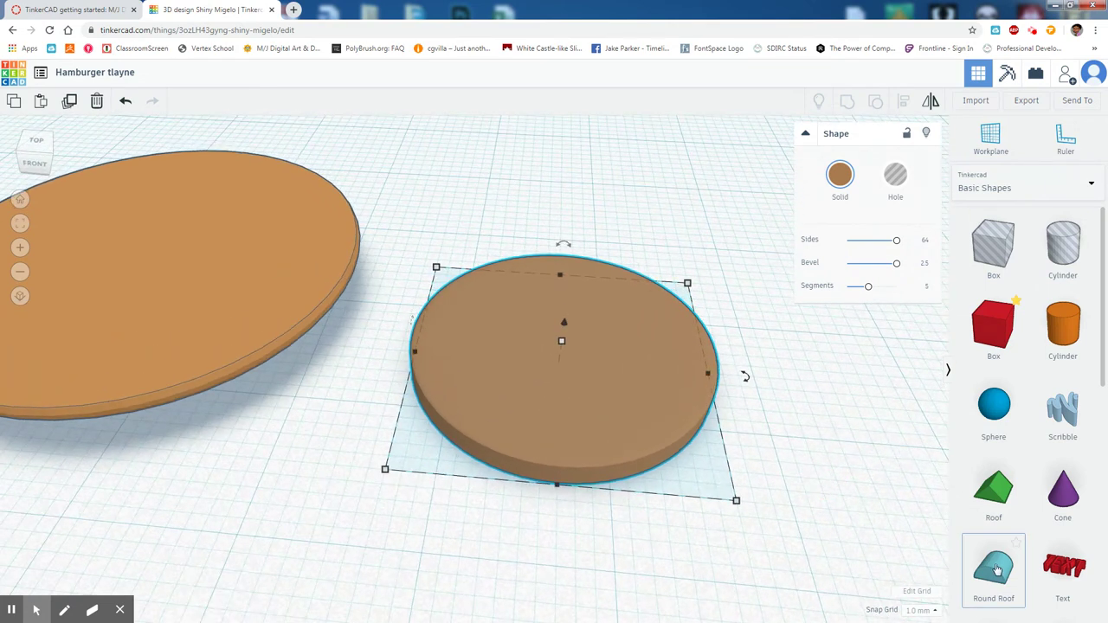
scroll(1010, 509, down, 3)
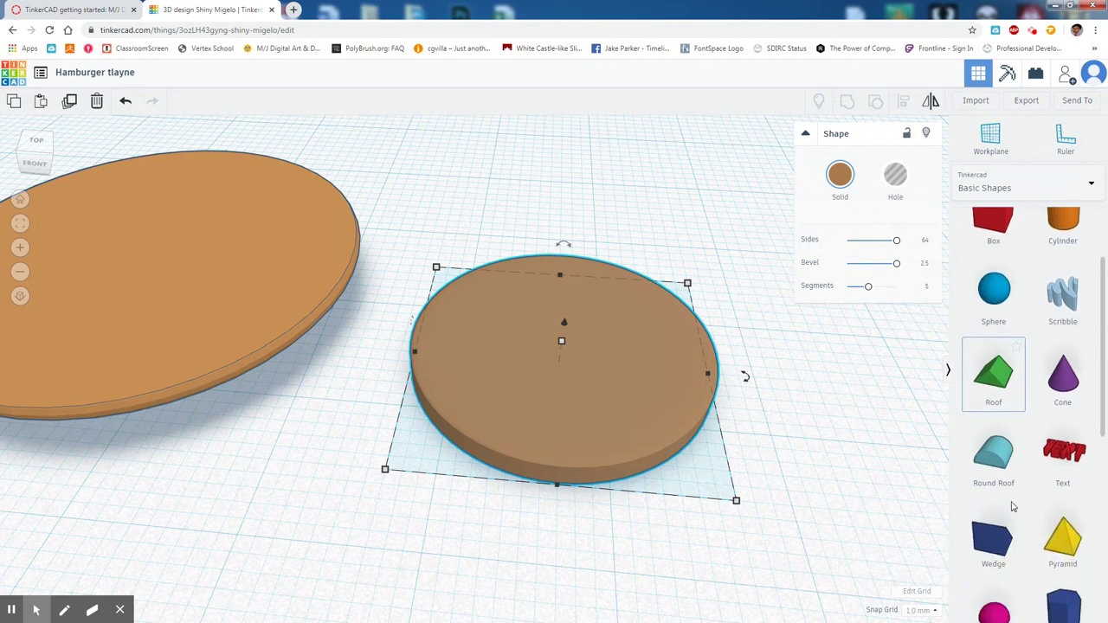
scroll(1004, 511, up, 2)
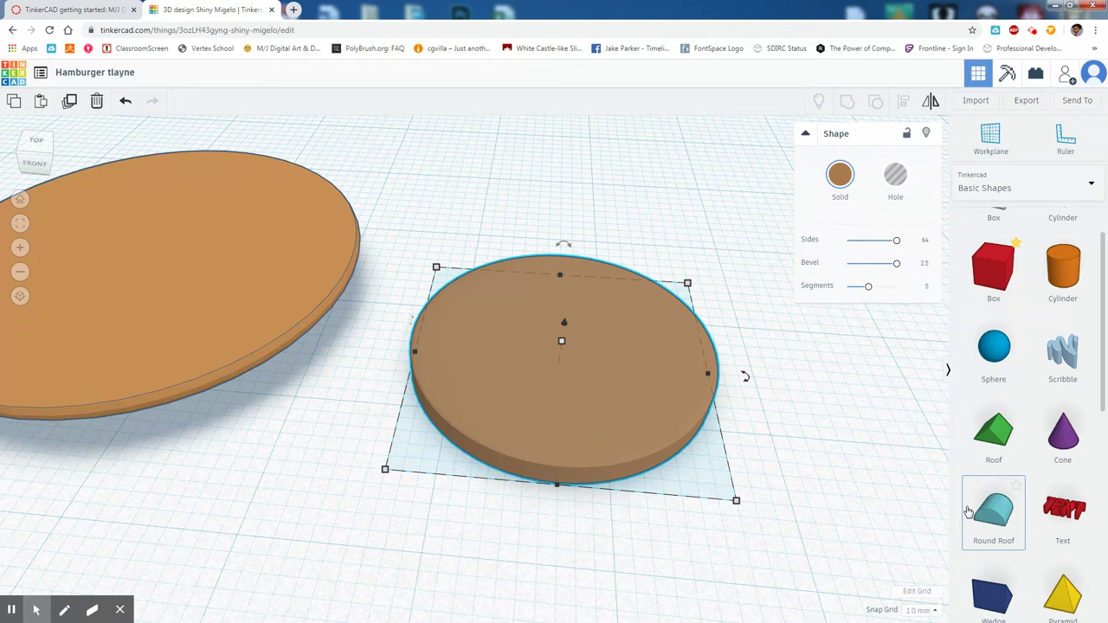
click(1064, 290)
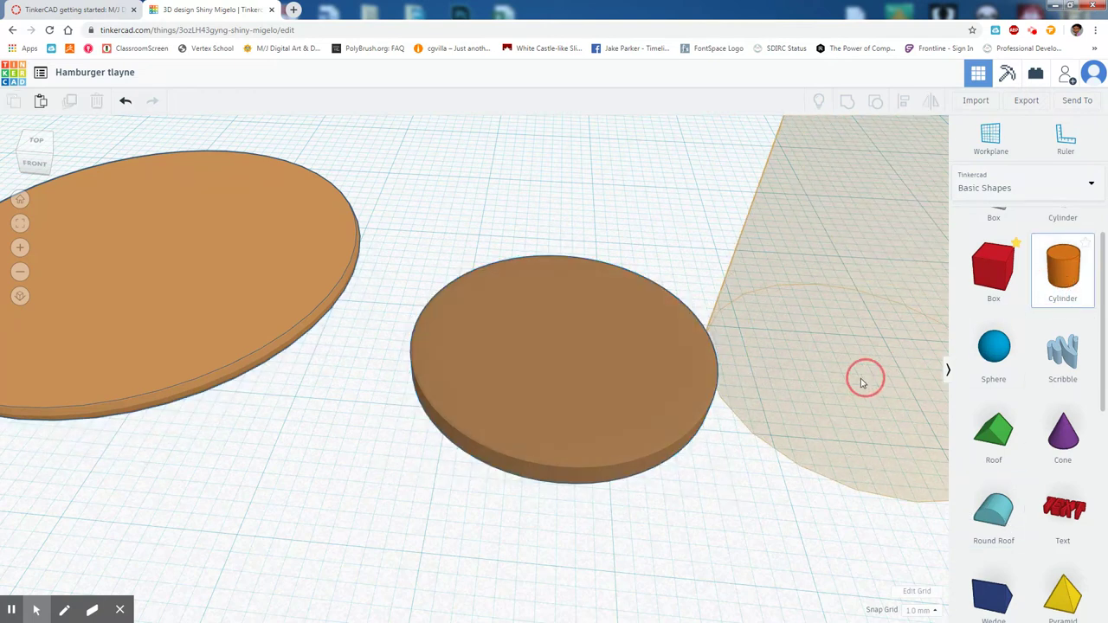
Place a cylinder beside the patty, resize it to about 2x2 by 22 tall, and colour it black.
drag(1070, 279, 856, 375)
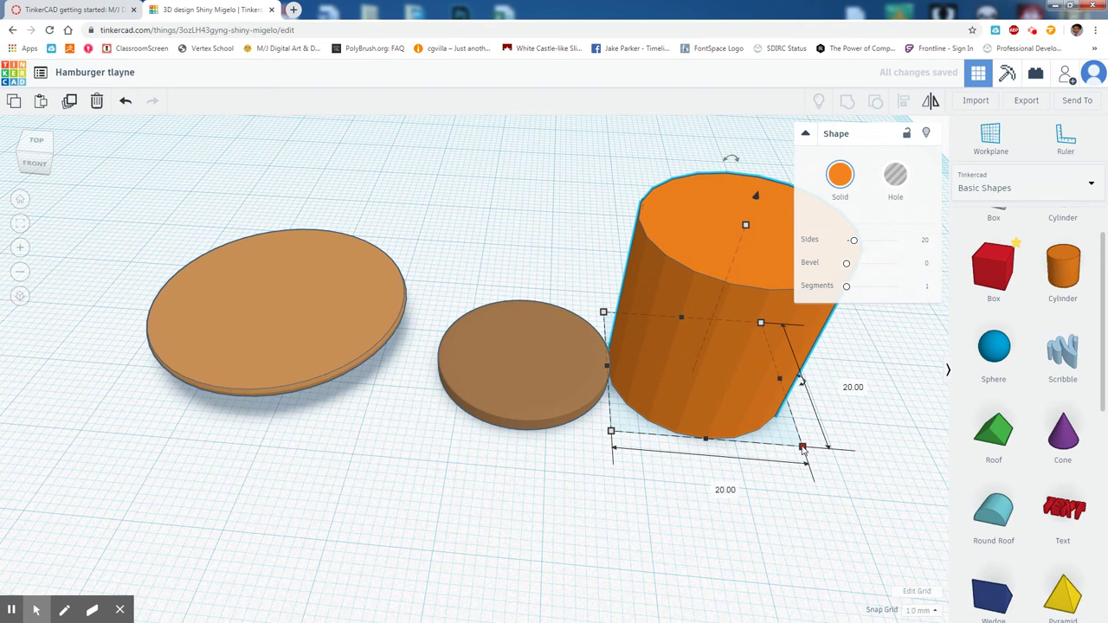
drag(803, 446, 663, 370)
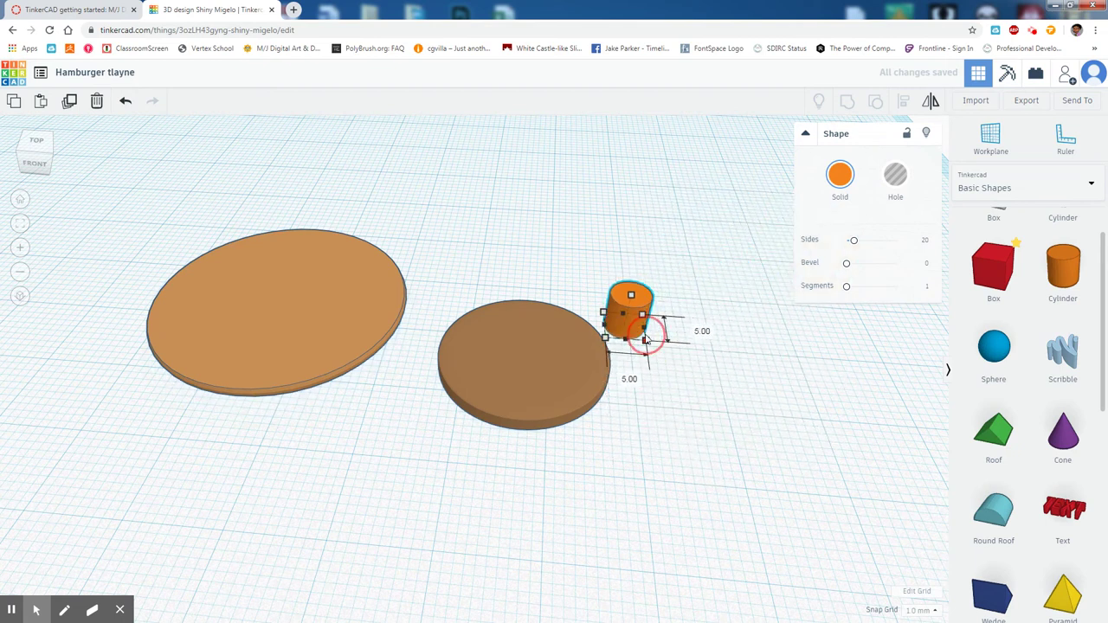
drag(657, 280, 660, 149)
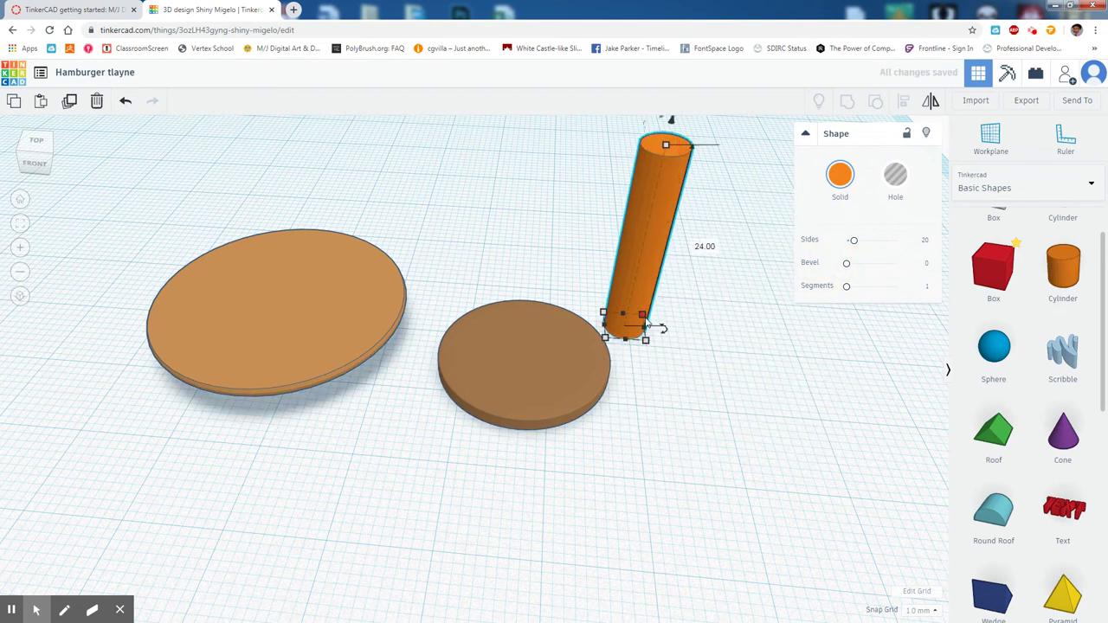
drag(648, 344, 620, 322)
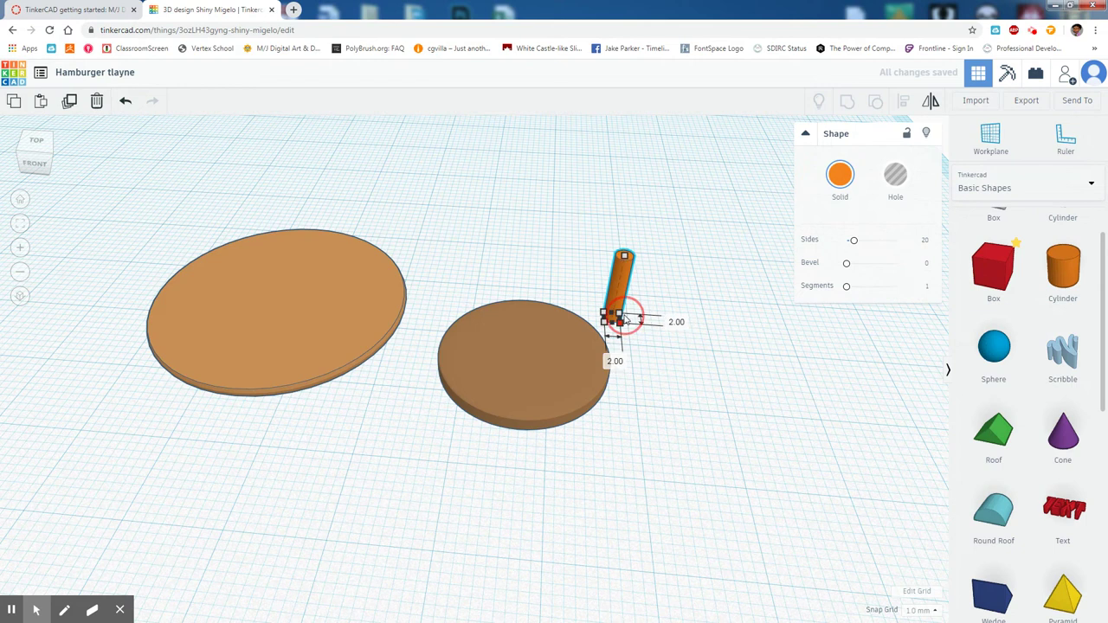
drag(624, 258, 645, 156)
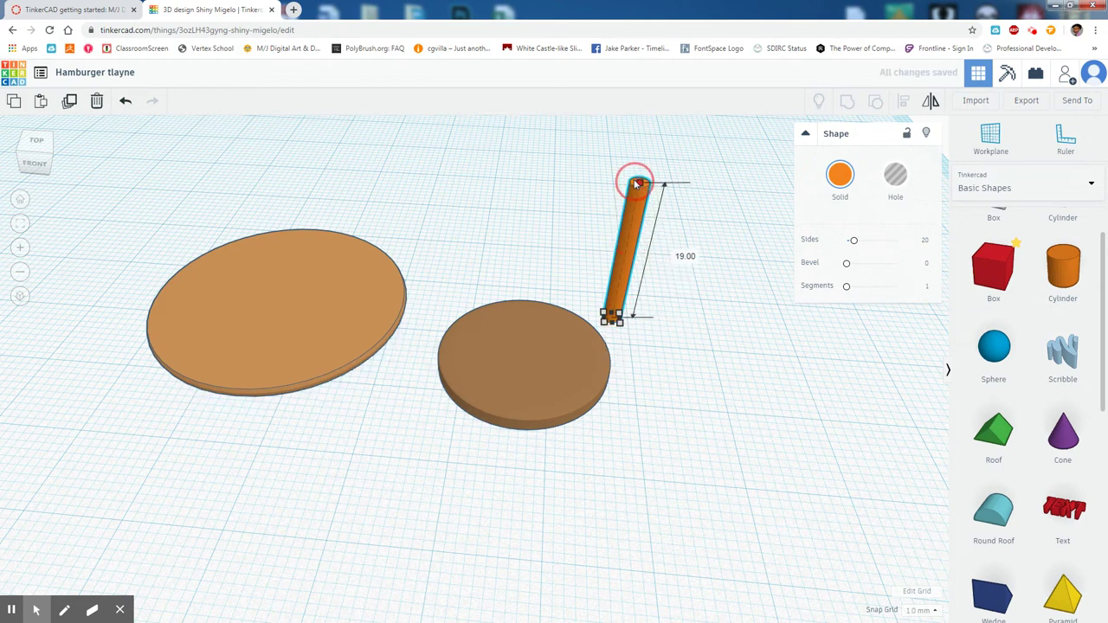
right_drag(804, 392, 639, 354)
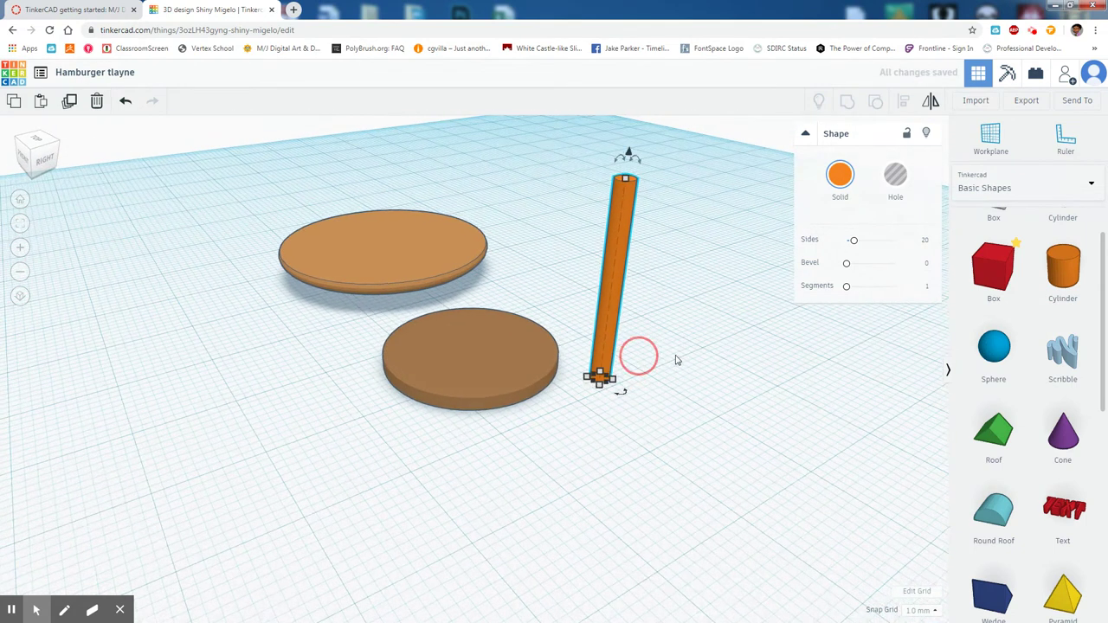
click(851, 194)
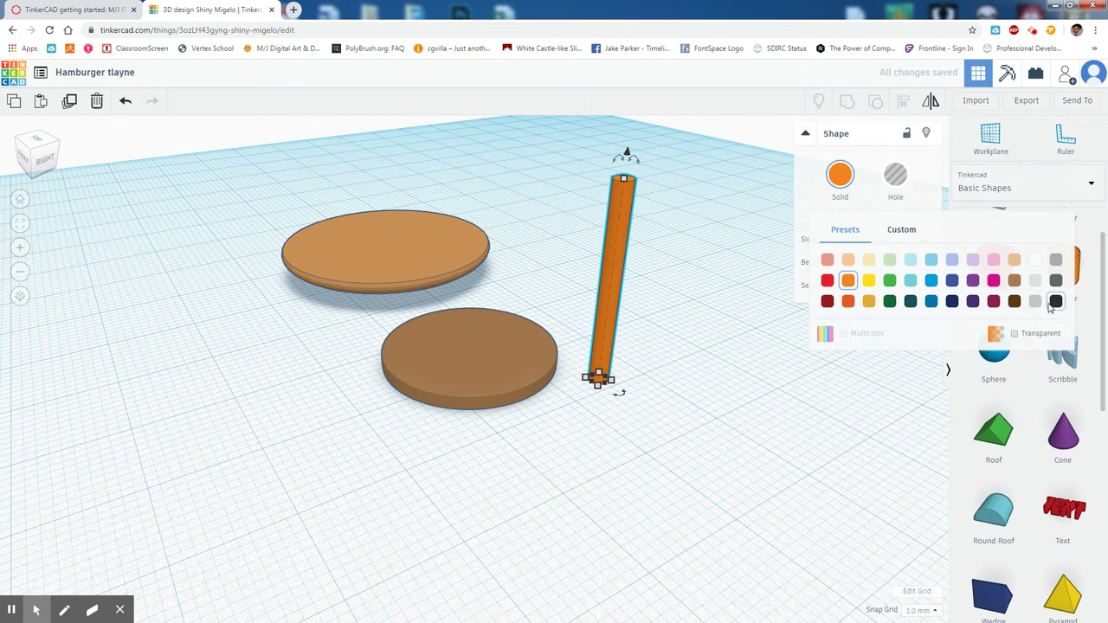
click(1056, 302)
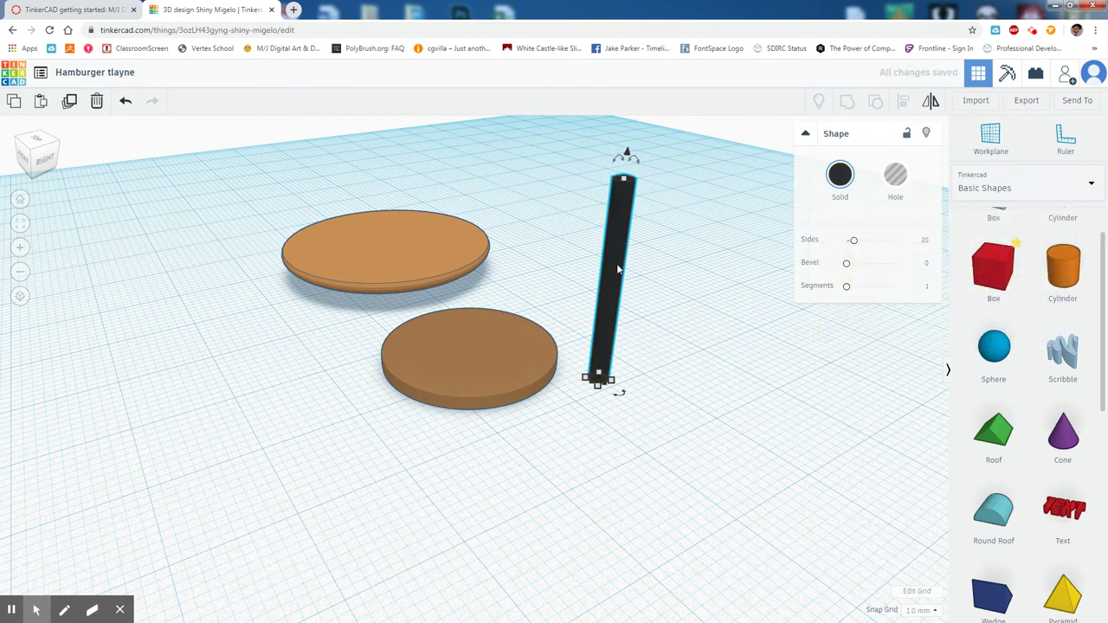
drag(620, 269, 612, 271)
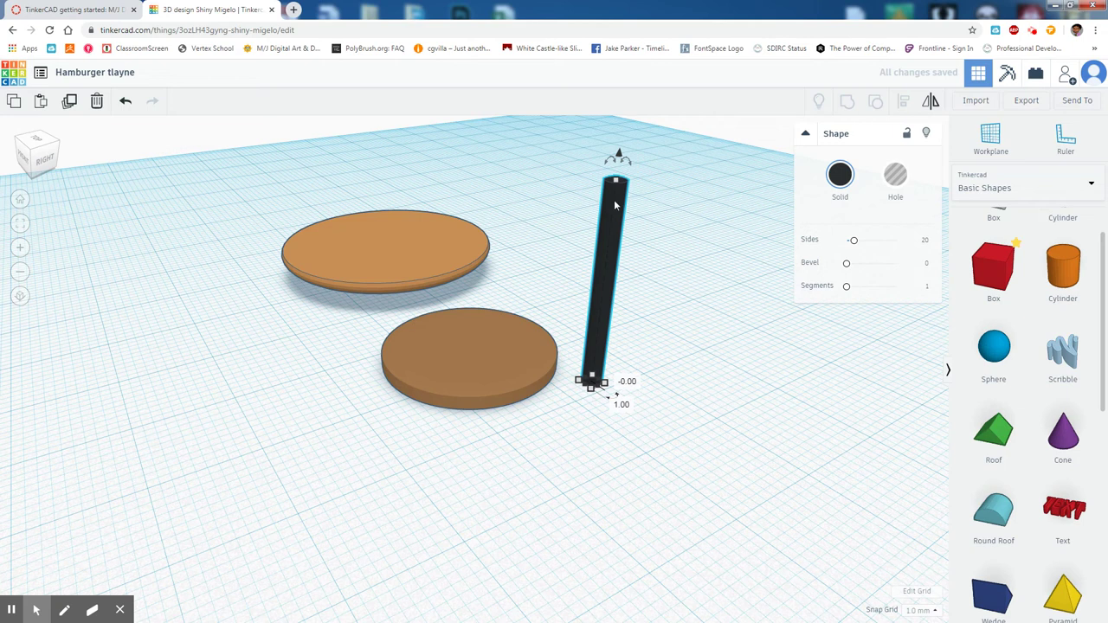
Rotate the black rod 90° onto its side and lower it to the workplane.
right_drag(637, 230, 630, 280)
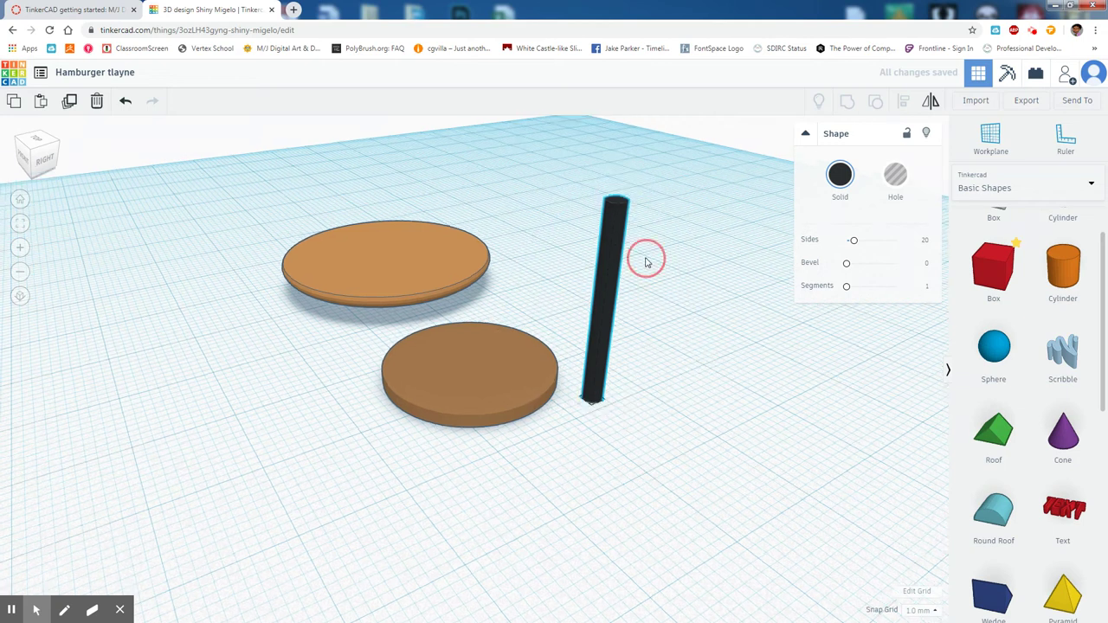
mouse_move(609, 232)
mouse_down()
mouse_move(537, 335)
mouse_move(527, 380)
mouse_up()
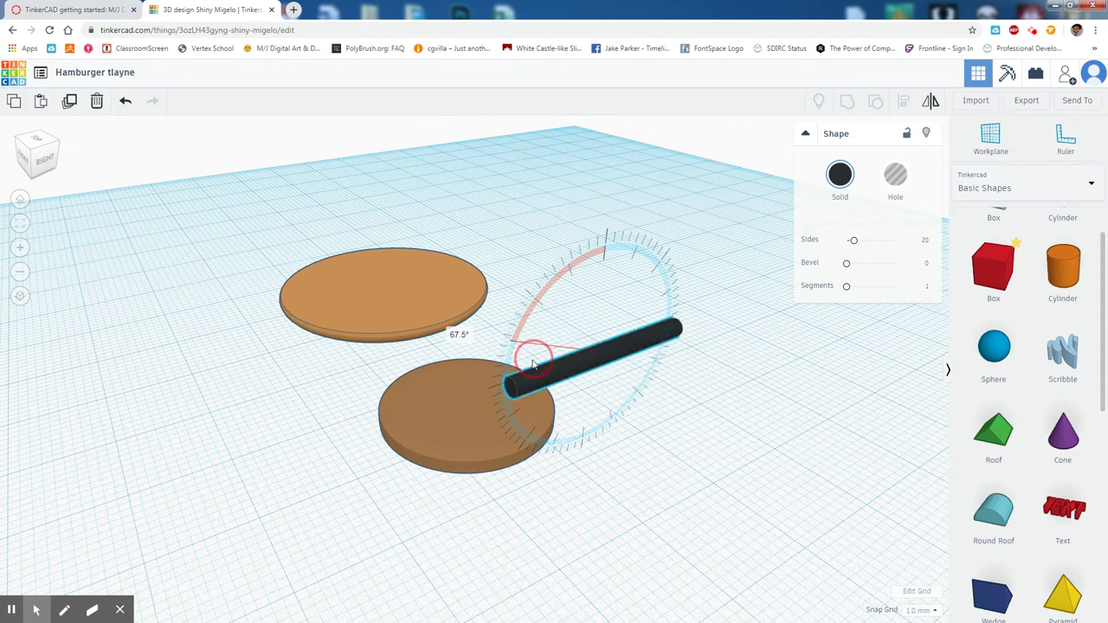
key(ctrl+z)
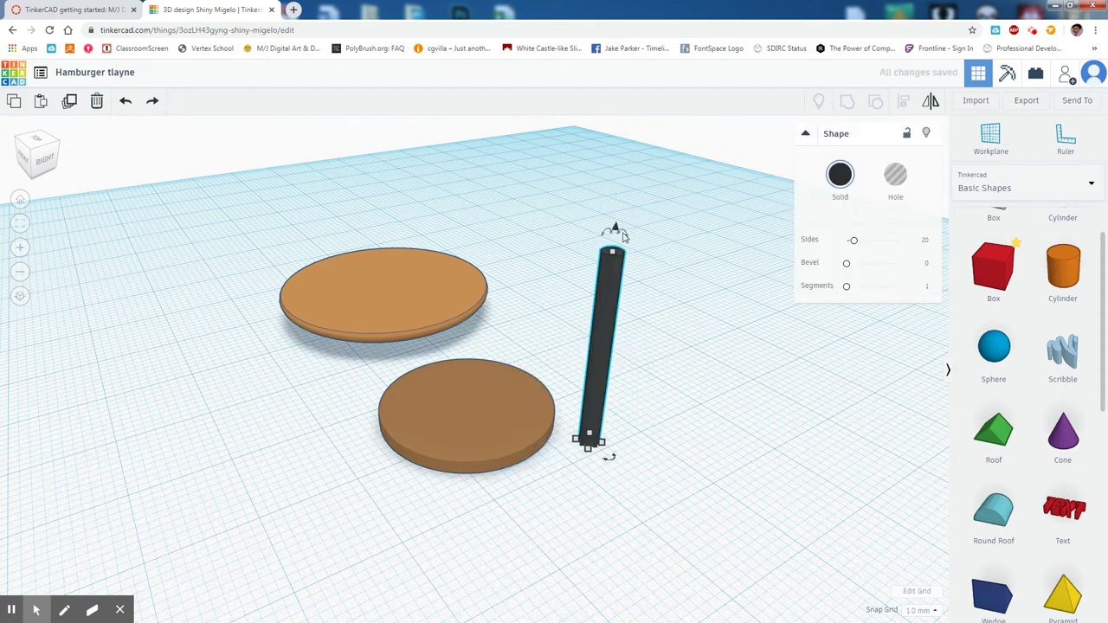
drag(622, 235, 680, 416)
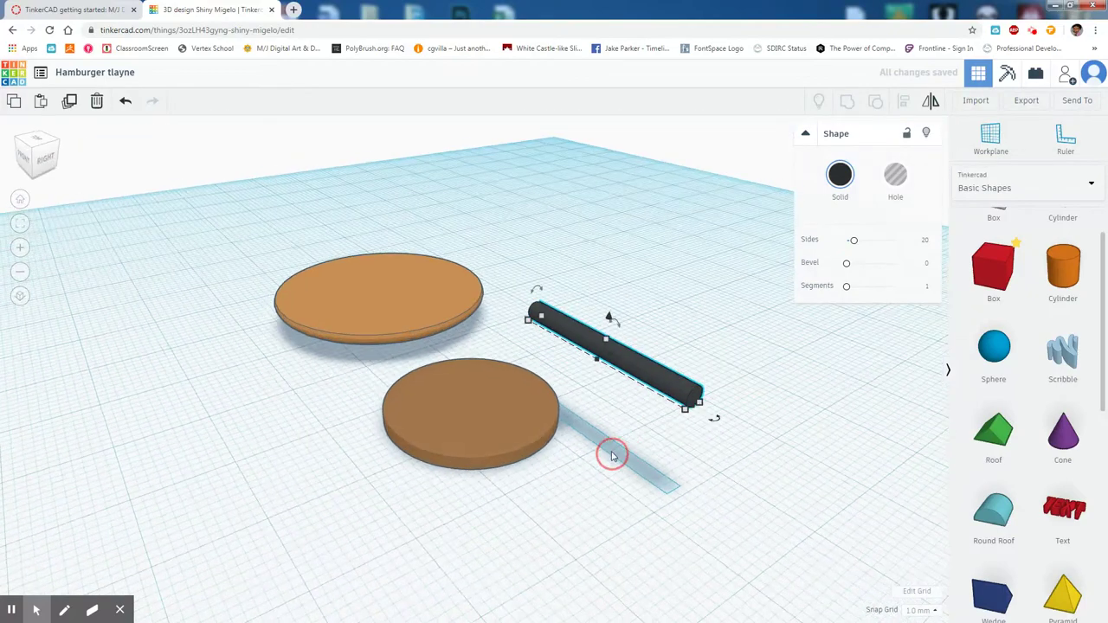
right_drag(611, 457, 617, 305)
mouse_move(608, 403)
right_down()
mouse_move(697, 328)
mouse_move(509, 411)
right_up()
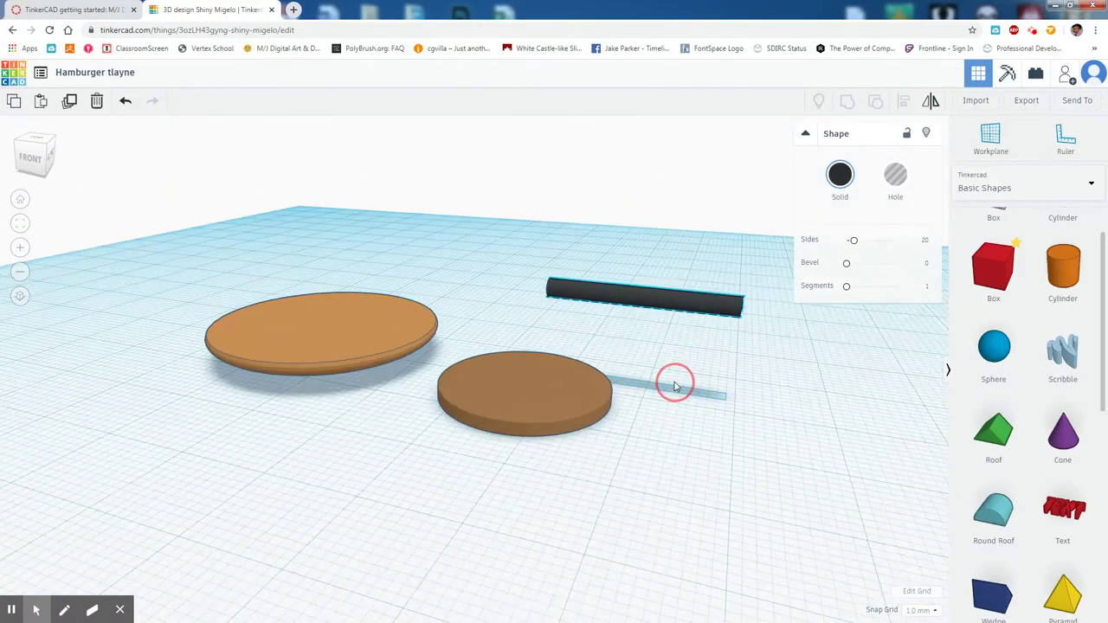
drag(653, 302, 656, 344)
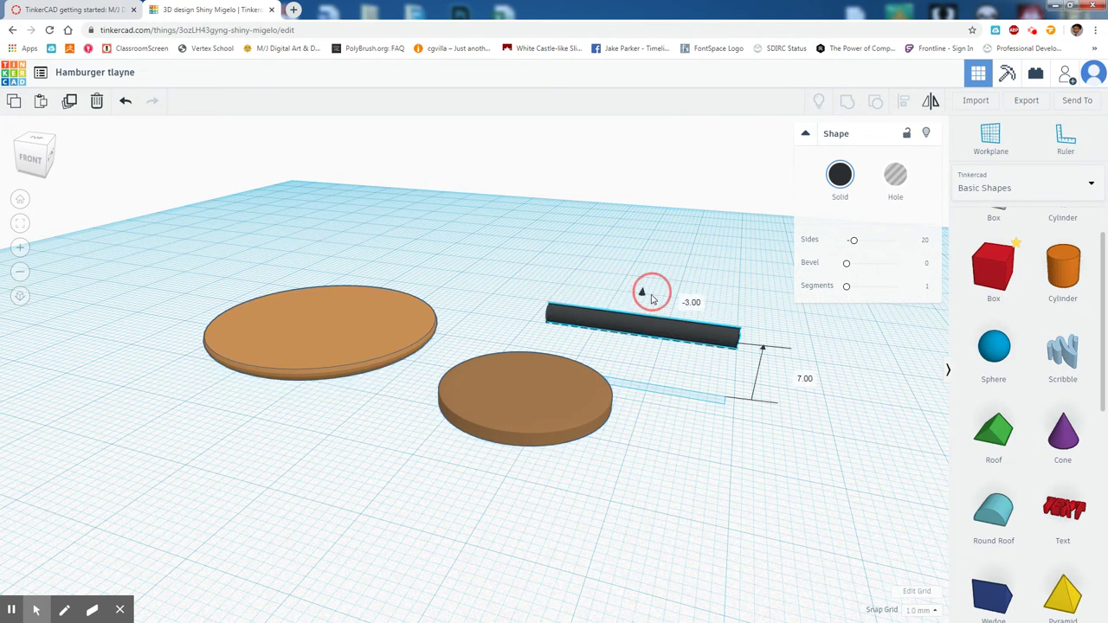
Move the lying rod lengthwise across the lower brown patty, nudging it into place.
right_drag(545, 366, 596, 501)
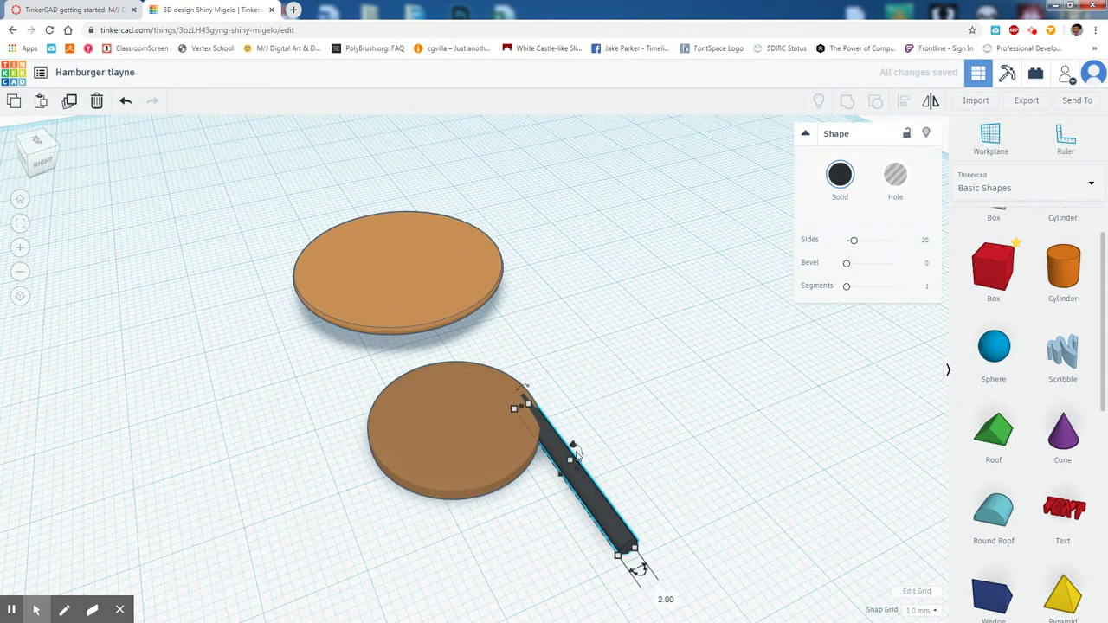
drag(574, 447, 574, 434)
mouse_move(588, 474)
right_down()
mouse_move(519, 472)
mouse_move(658, 520)
right_up()
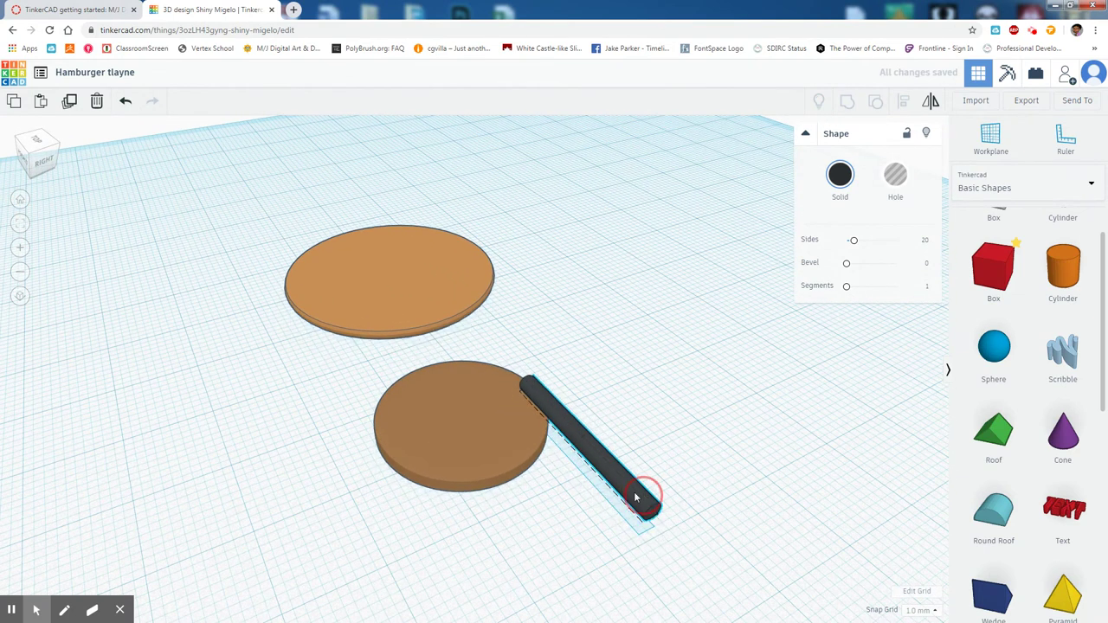
drag(643, 494, 568, 456)
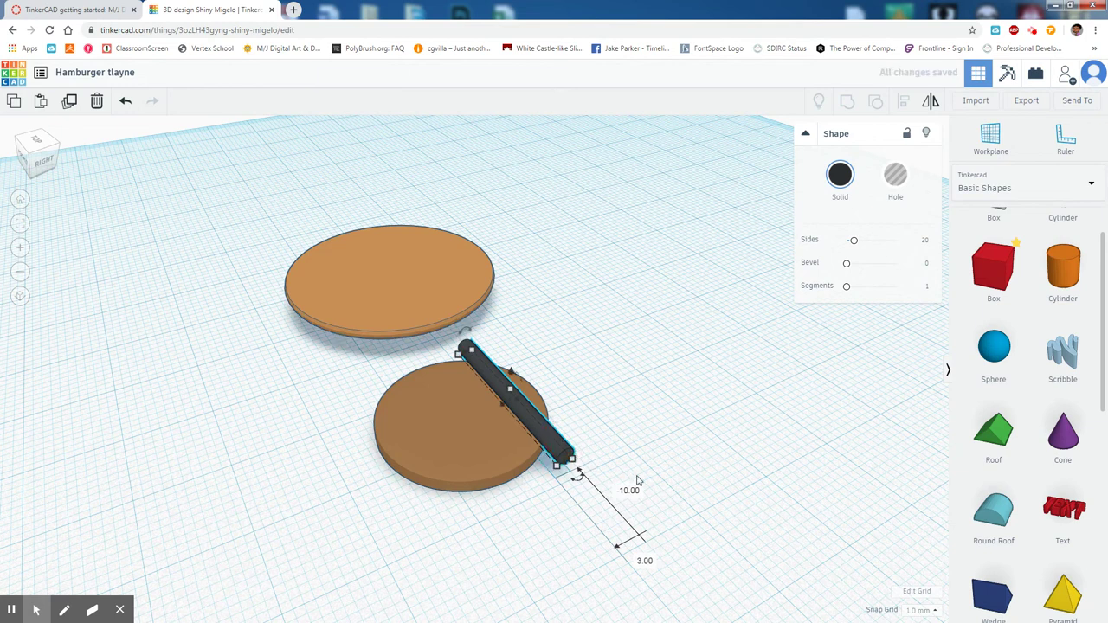
right_drag(567, 456, 653, 441)
mouse_move(548, 400)
right_down()
mouse_move(567, 376)
mouse_move(508, 417)
right_up()
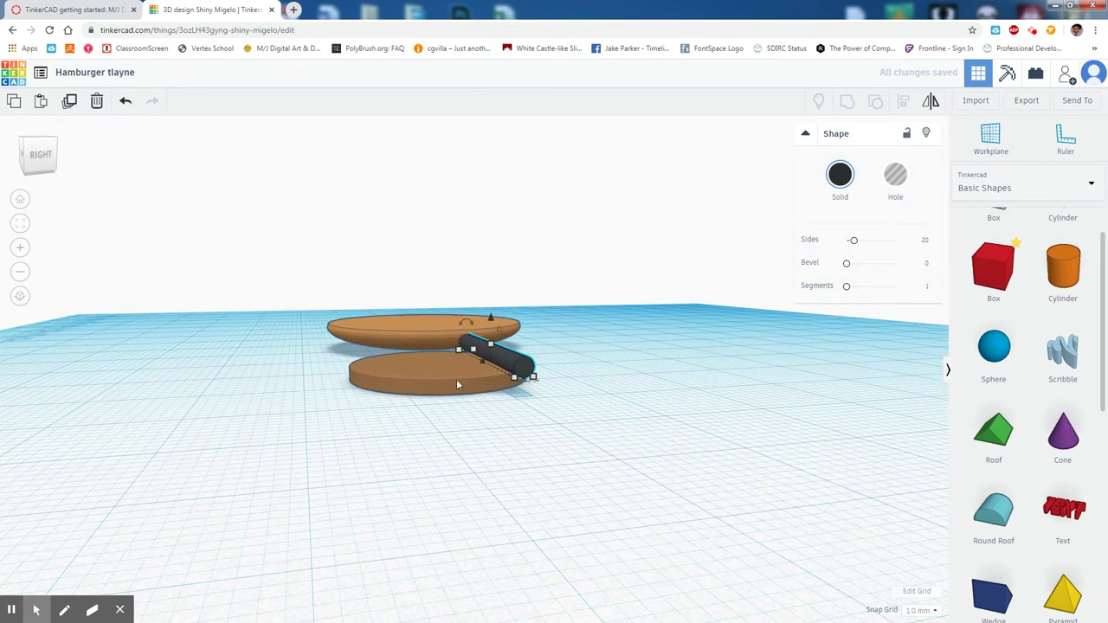
mouse_move(394, 384)
right_down()
mouse_move(383, 421)
mouse_move(498, 505)
mouse_move(495, 520)
right_up()
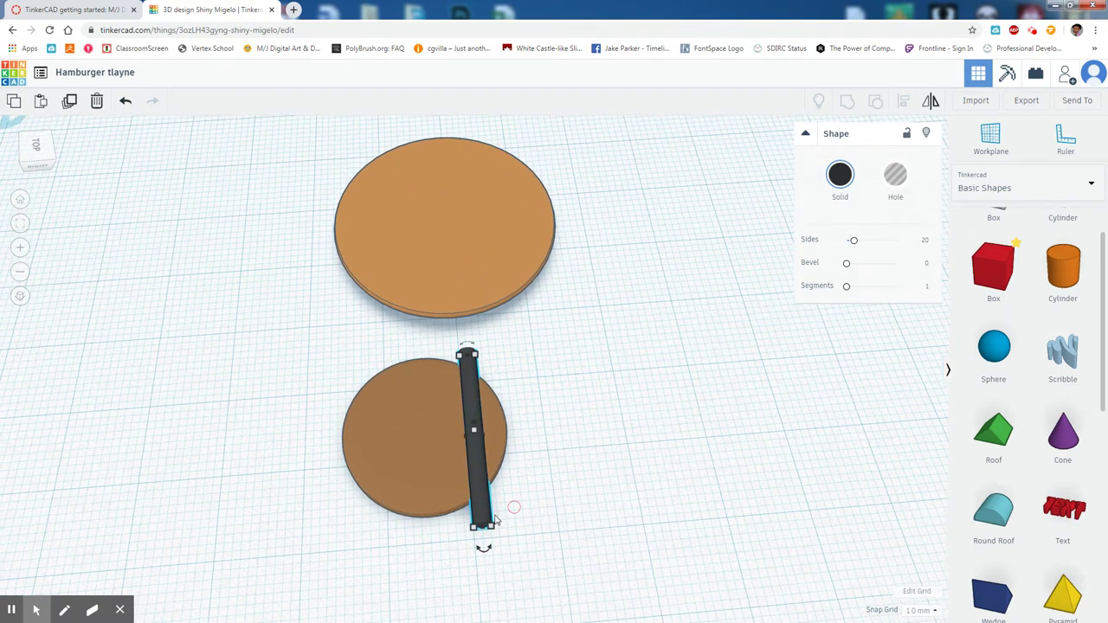
drag(475, 502, 497, 511)
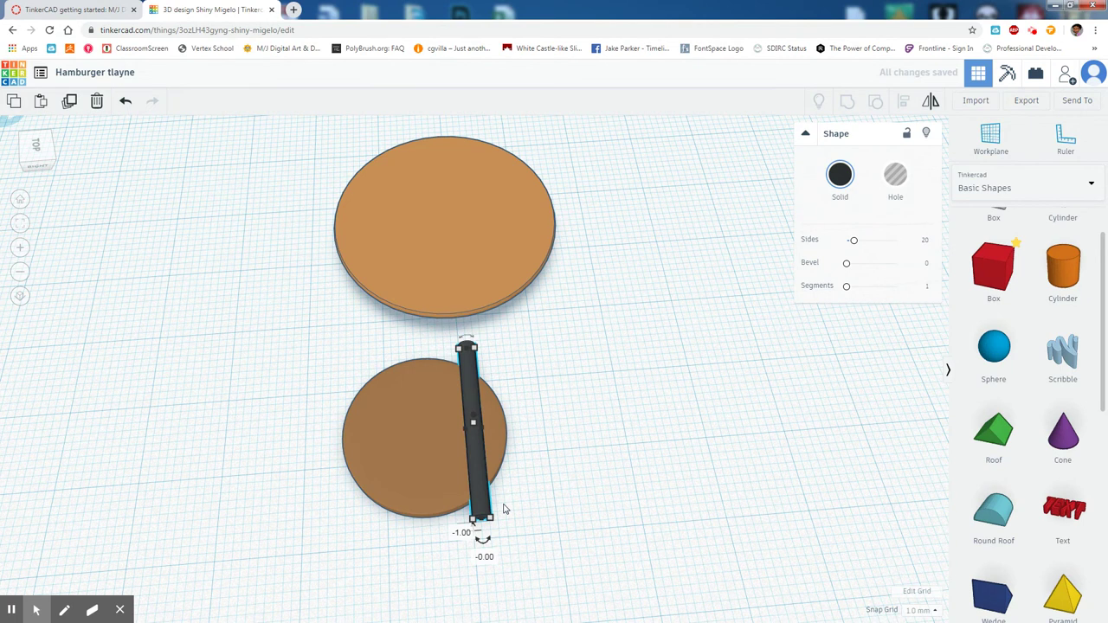
key(Right)
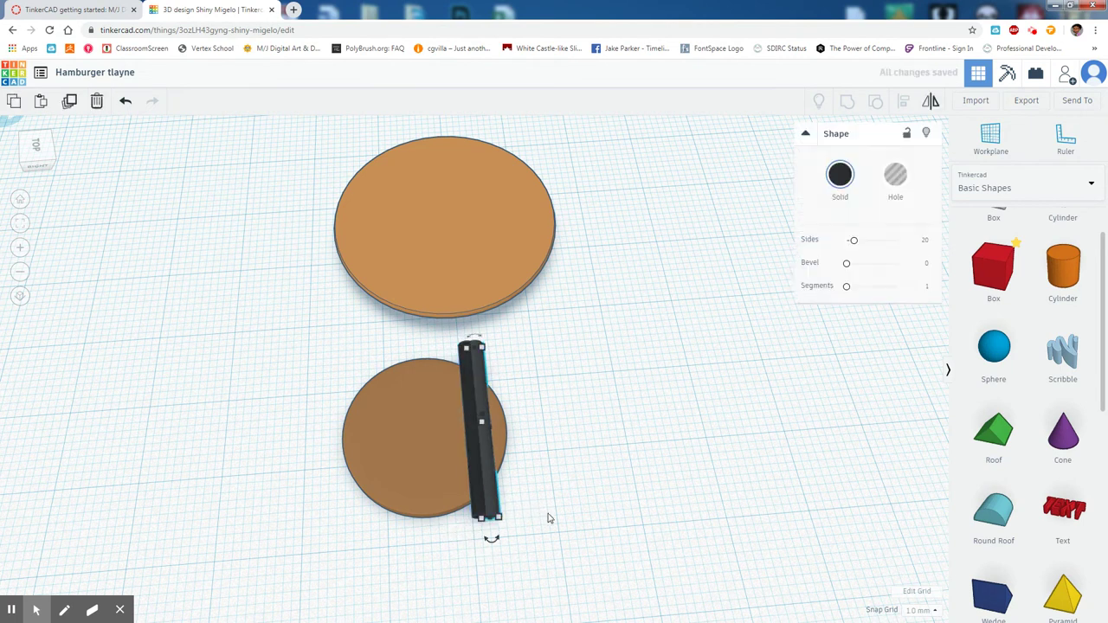
Duplicate the rod three times, shifting copies left into four parallel rods over the lower disc.
alt+drag(487, 504, 443, 502)
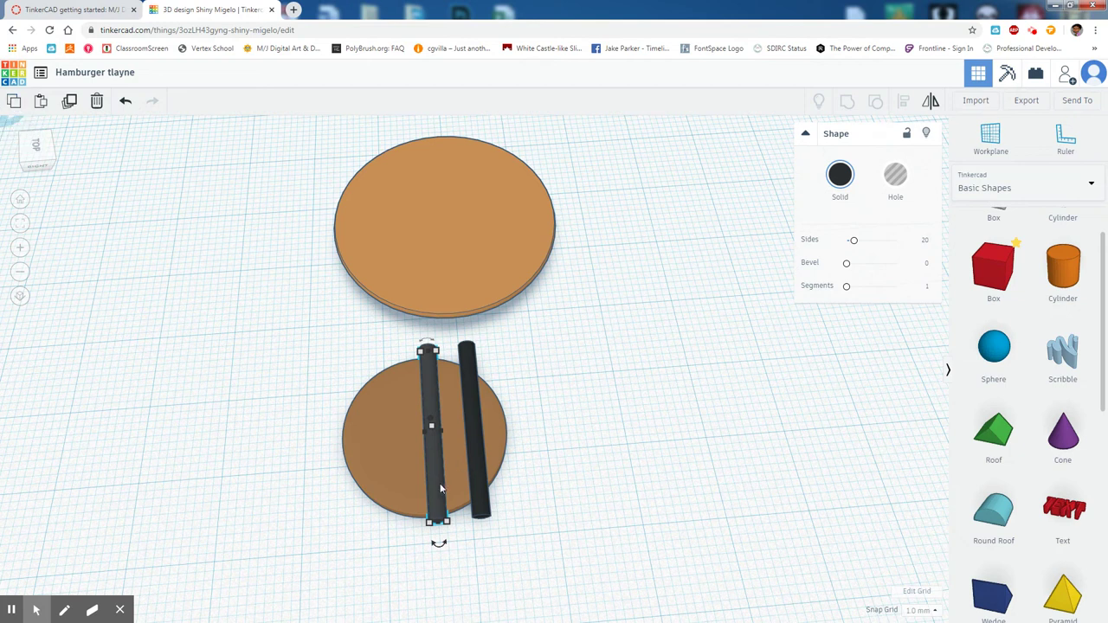
drag(440, 490, 446, 490)
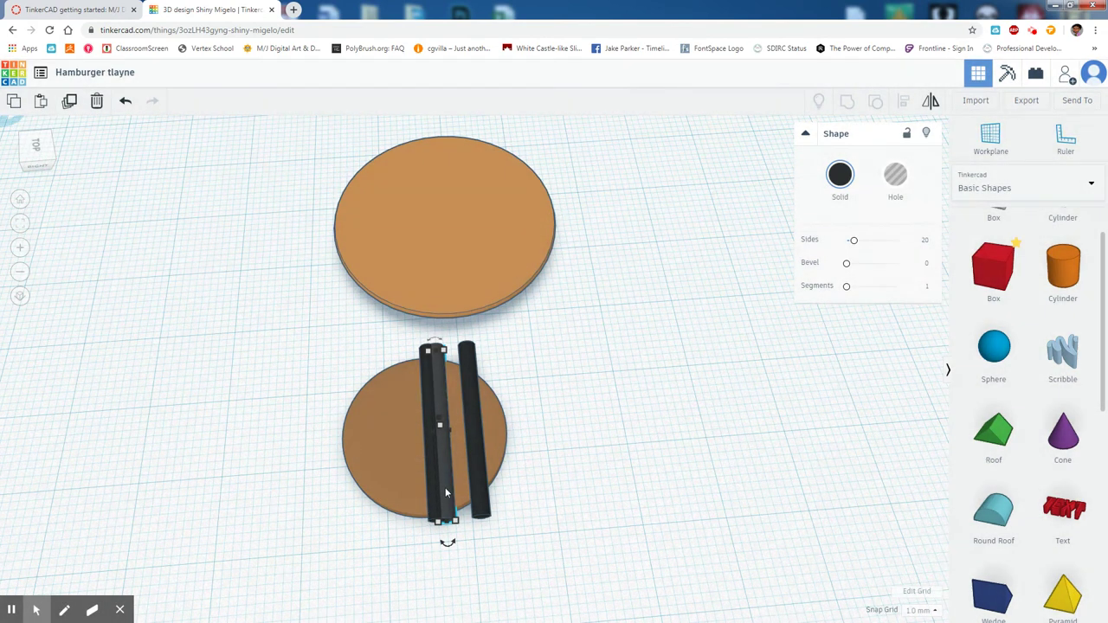
key(ctrl+d)
drag(445, 486, 397, 495)
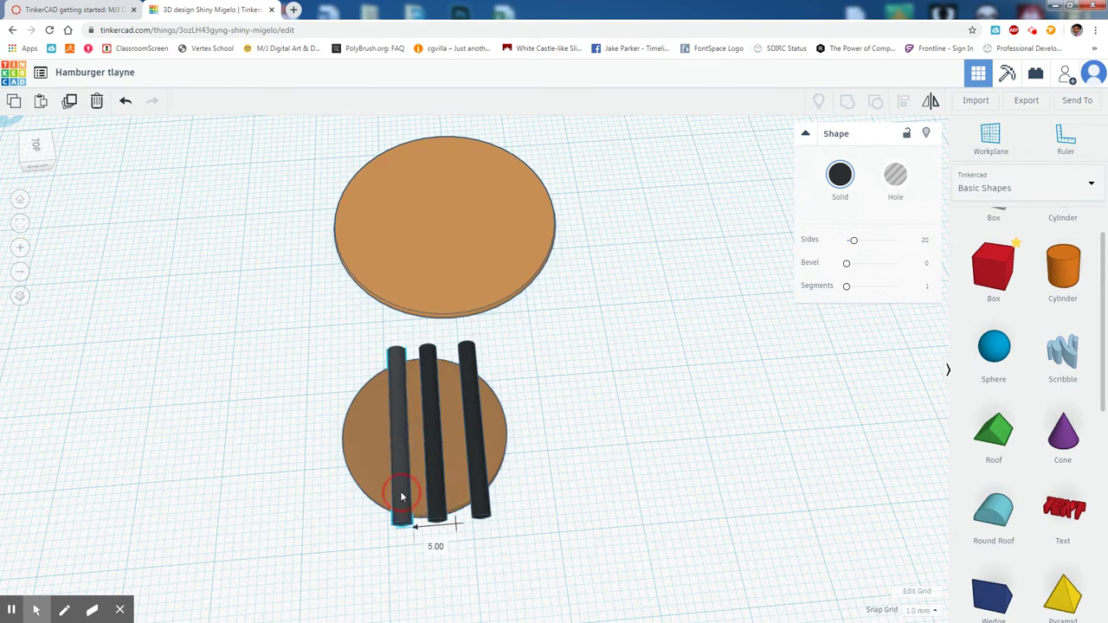
mouse_move(453, 520)
right_down()
mouse_move(485, 426)
mouse_move(435, 512)
right_up()
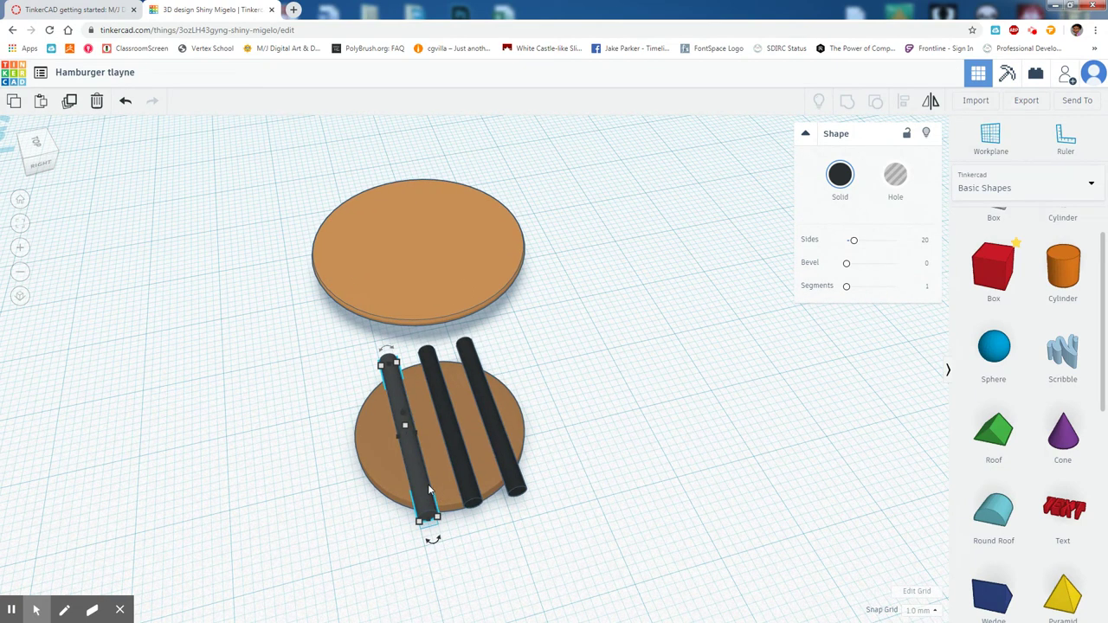
key(ctrl+d)
drag(427, 487, 388, 487)
mouse_move(511, 533)
right_down()
mouse_move(443, 468)
mouse_move(390, 453)
mouse_move(351, 402)
right_up()
shift+click(382, 390)
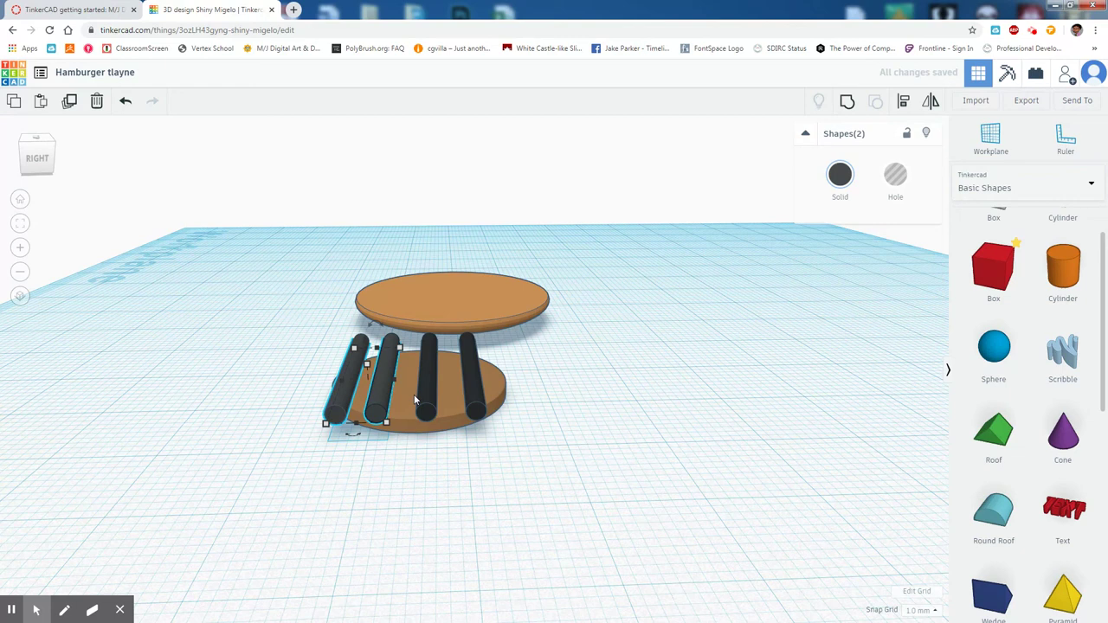
shift+click(428, 381)
shift+click(472, 399)
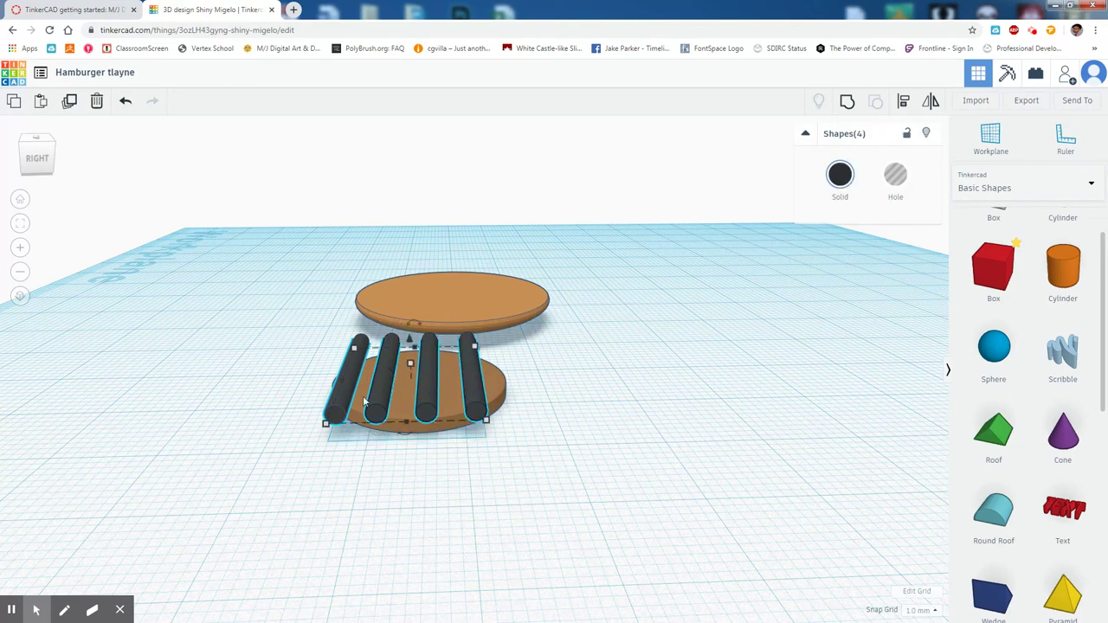
mouse_move(409, 339)
drag(413, 344, 415, 349)
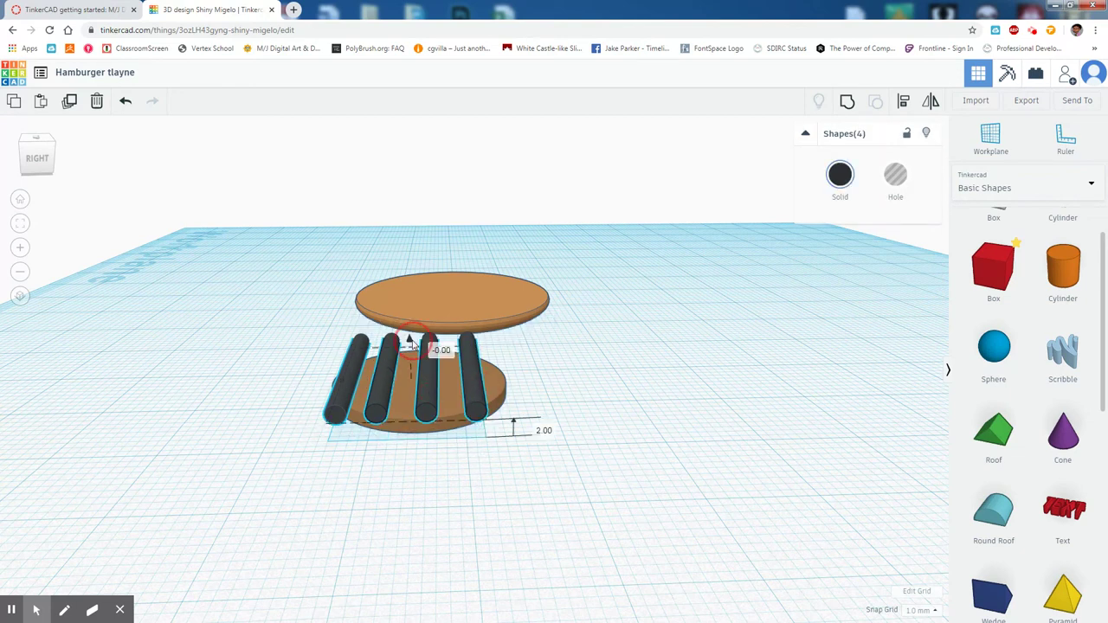
mouse_move(415, 349)
right_down()
mouse_move(413, 383)
mouse_move(413, 344)
right_up()
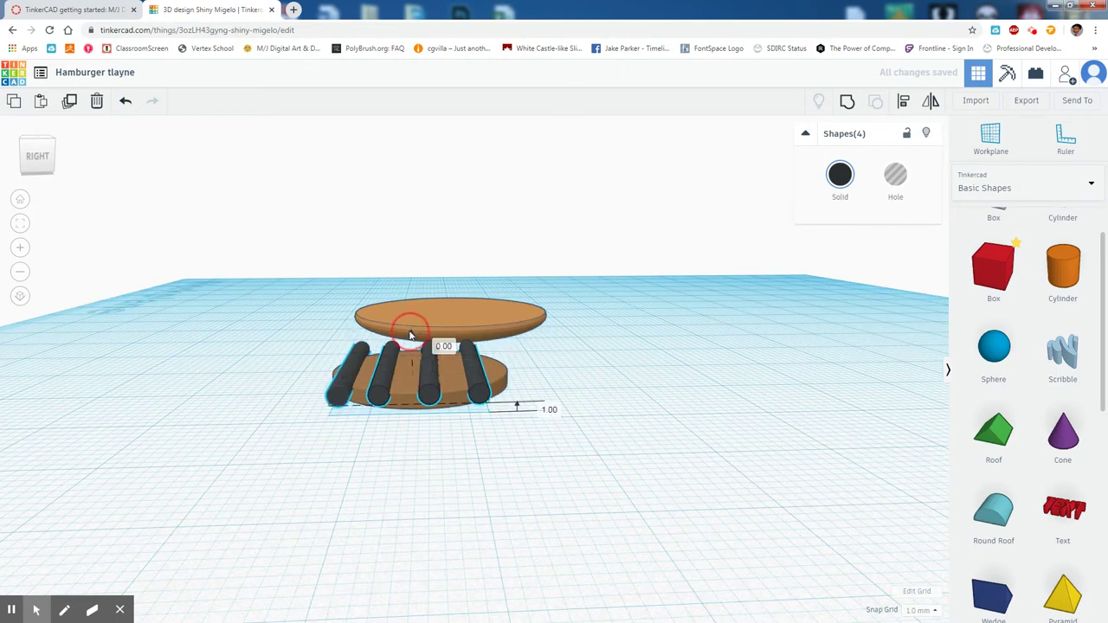
drag(414, 333, 414, 318)
click(496, 364)
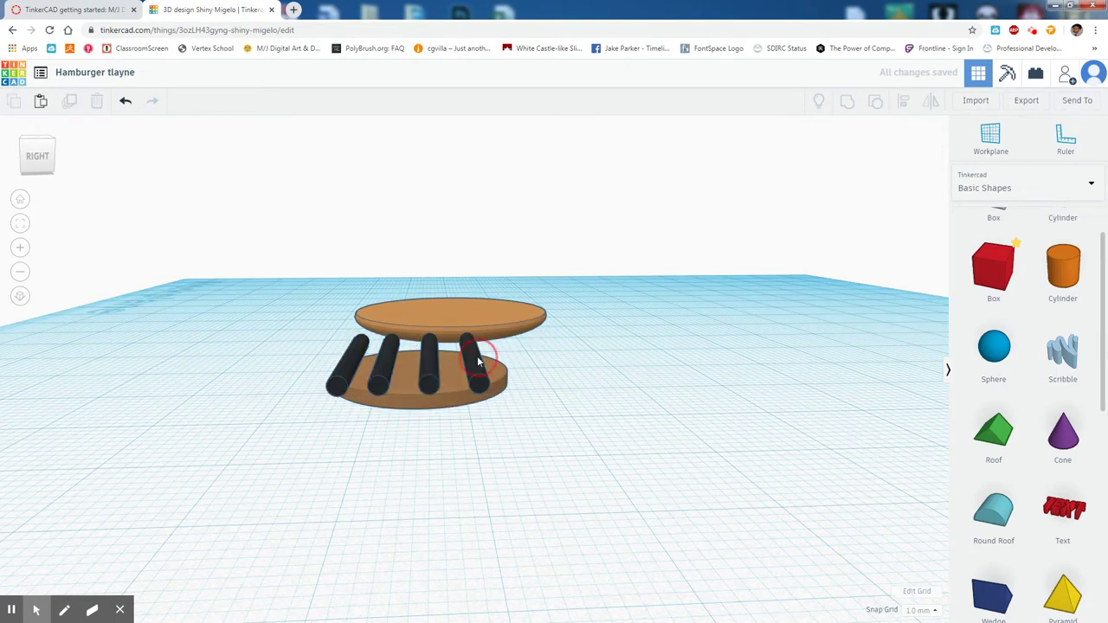
click(477, 356)
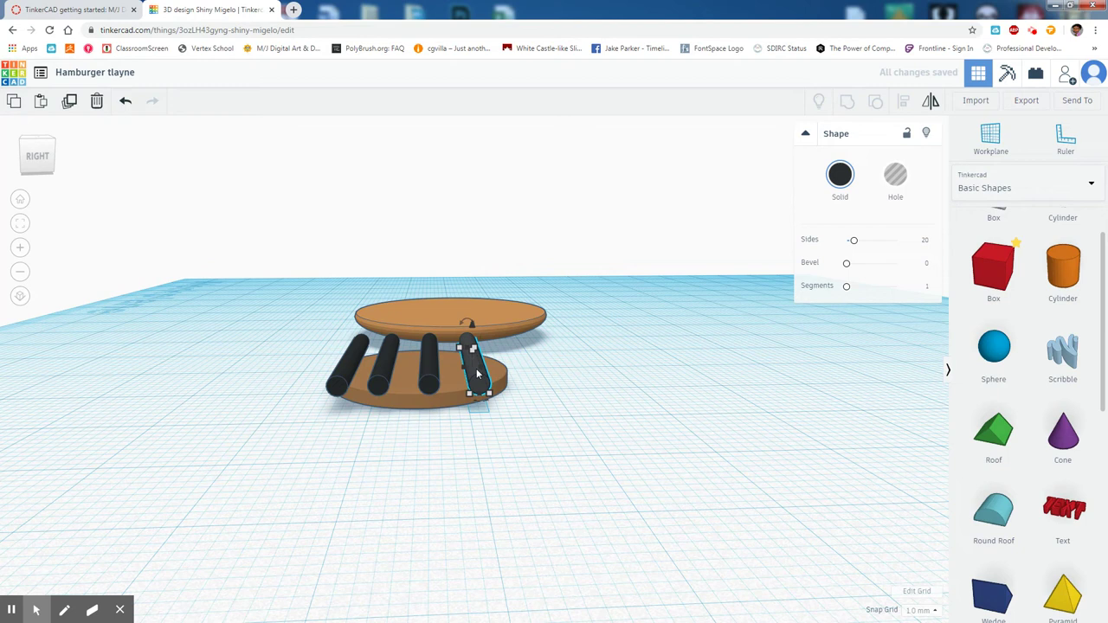
shift+click(436, 372)
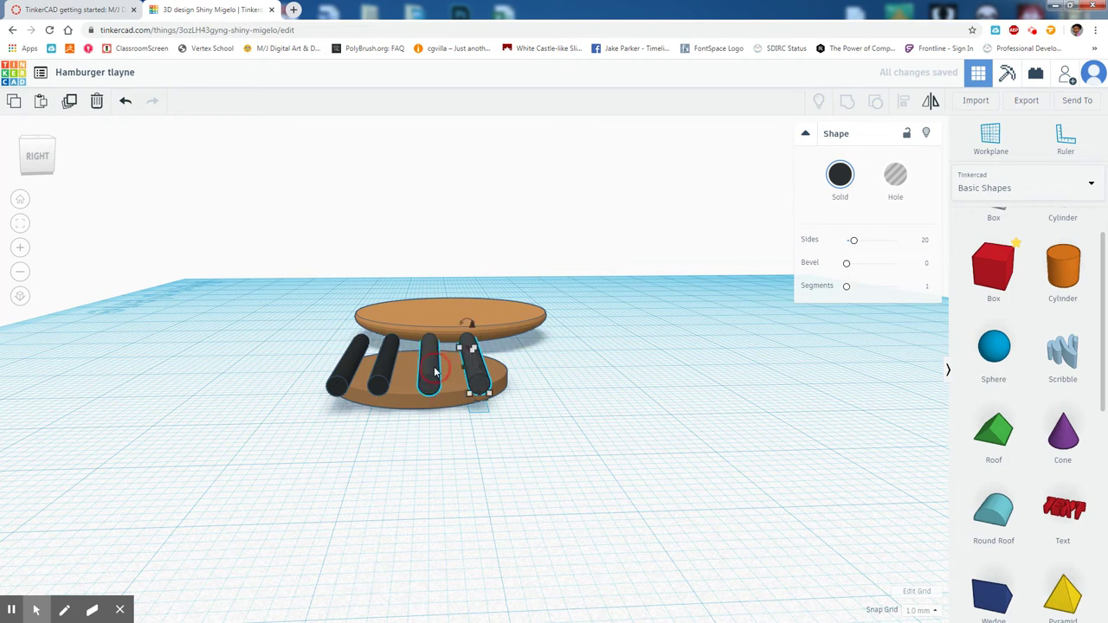
shift+click(385, 375)
shift+click(350, 371)
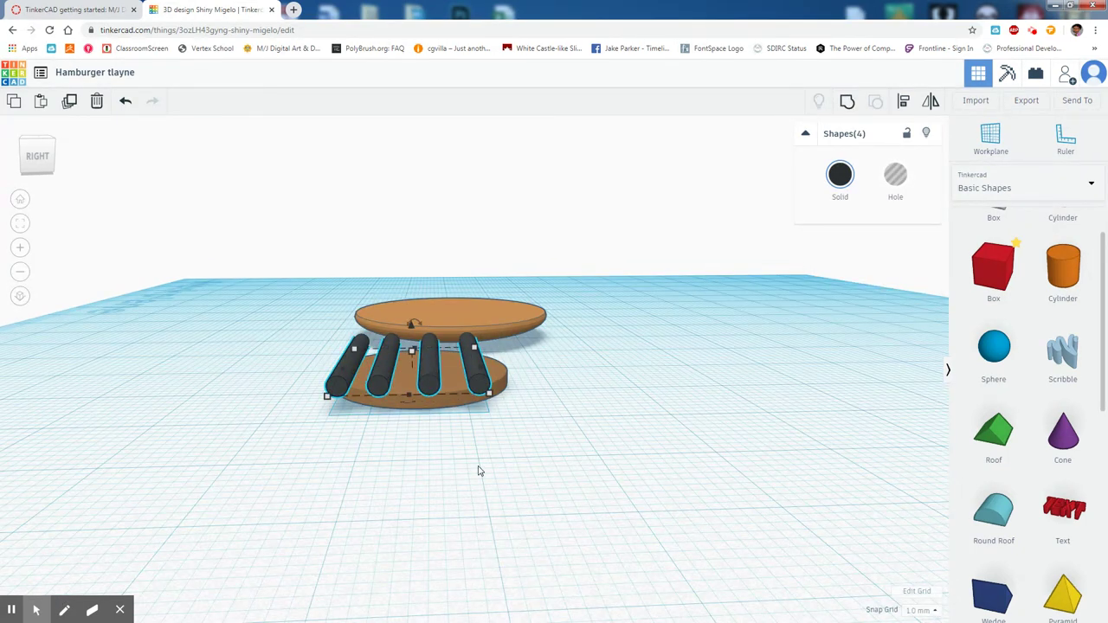
right_drag(499, 466, 513, 496)
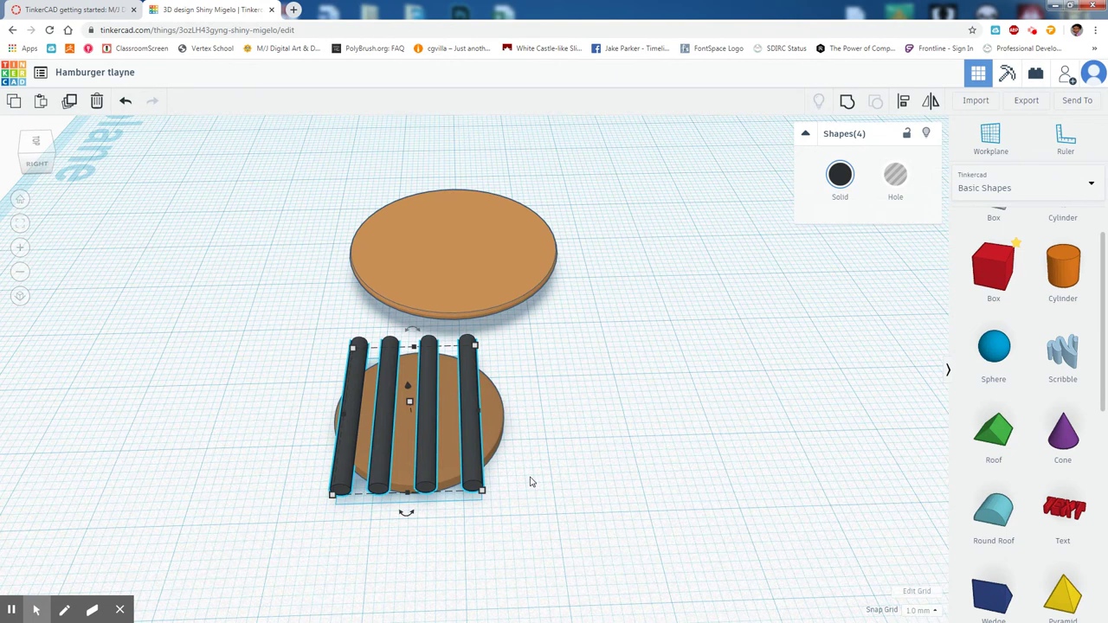
right_drag(538, 529, 558, 426)
Group the four parallel black rods into one object.
scroll(498, 449, up, 3)
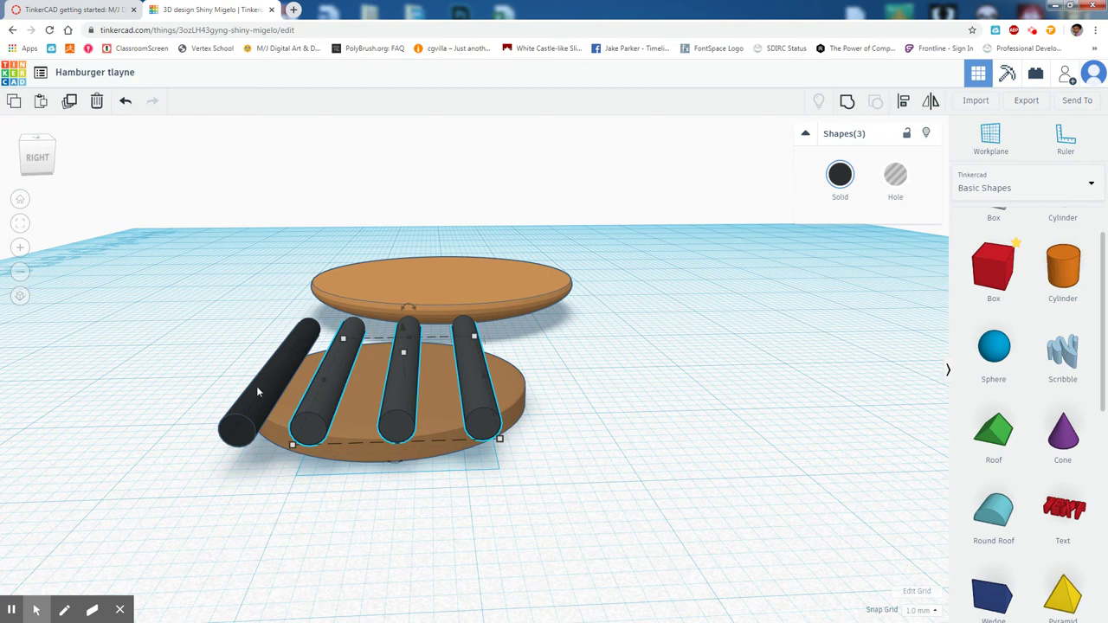
mouse_move(384, 434)
right_down()
mouse_move(346, 453)
mouse_move(358, 587)
mouse_move(476, 470)
mouse_move(487, 523)
right_up()
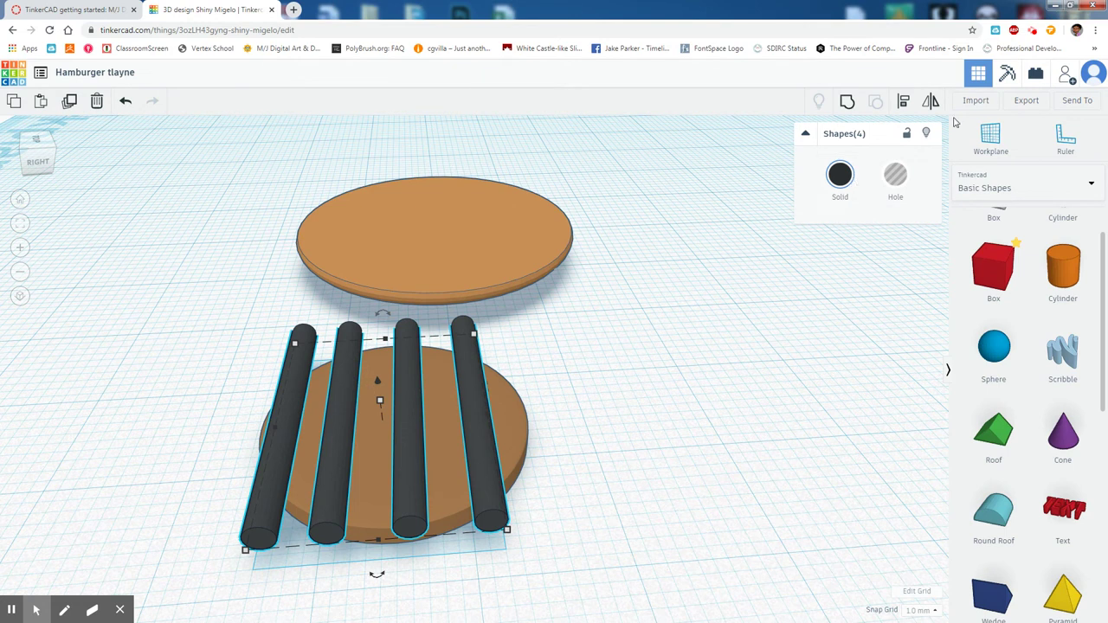
click(847, 102)
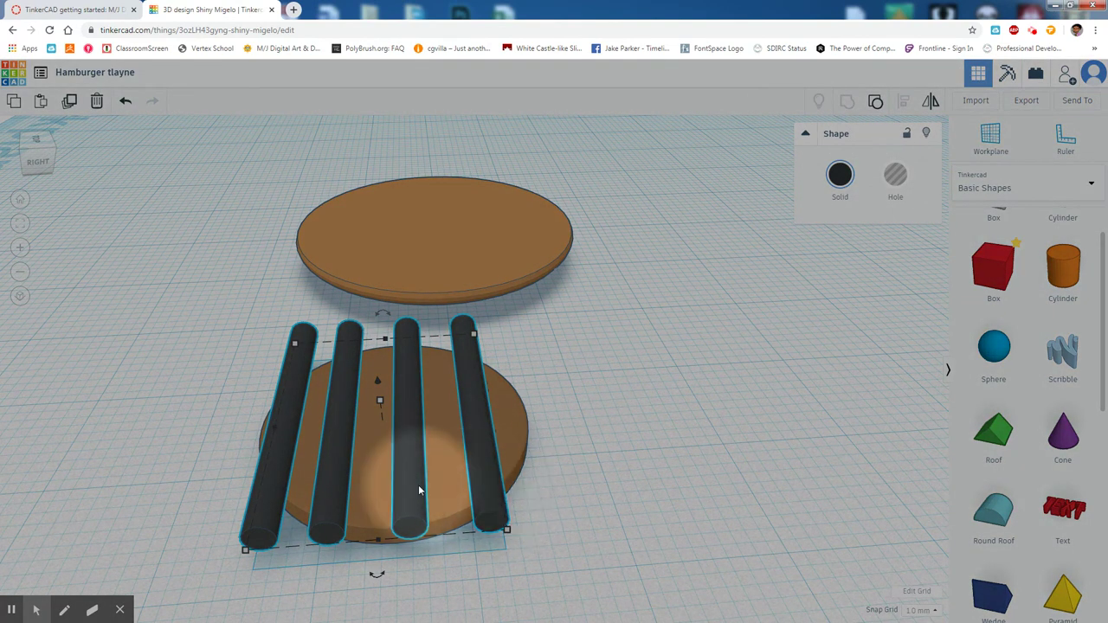
Place a copy of the rod group to the right of the disc and reselect the original group.
drag(413, 485, 788, 461)
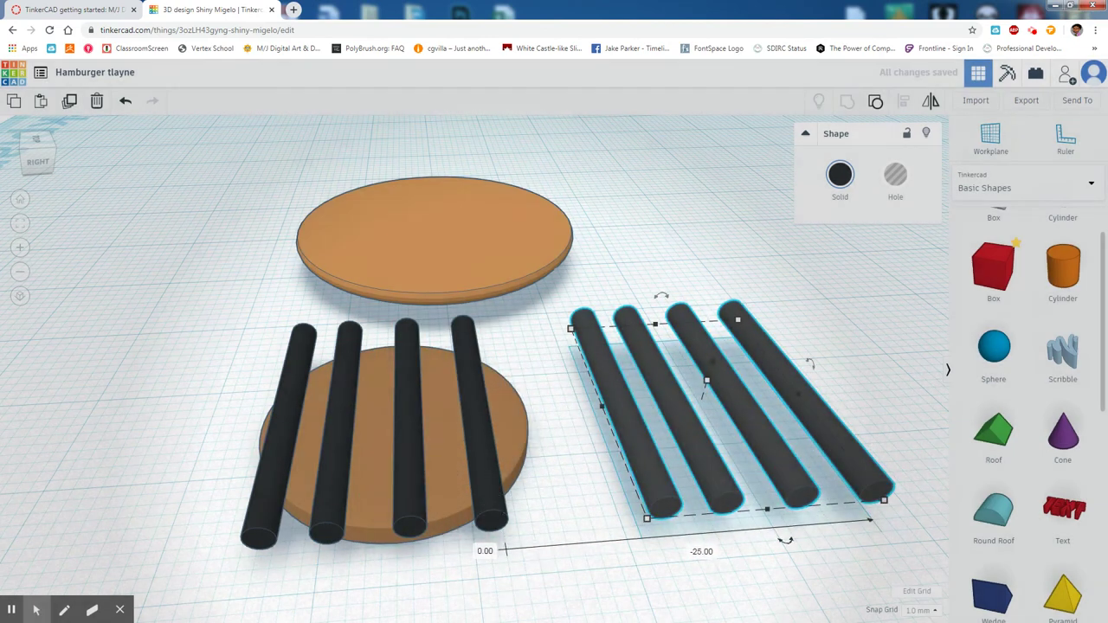
click(490, 490)
right_drag(436, 513, 447, 499)
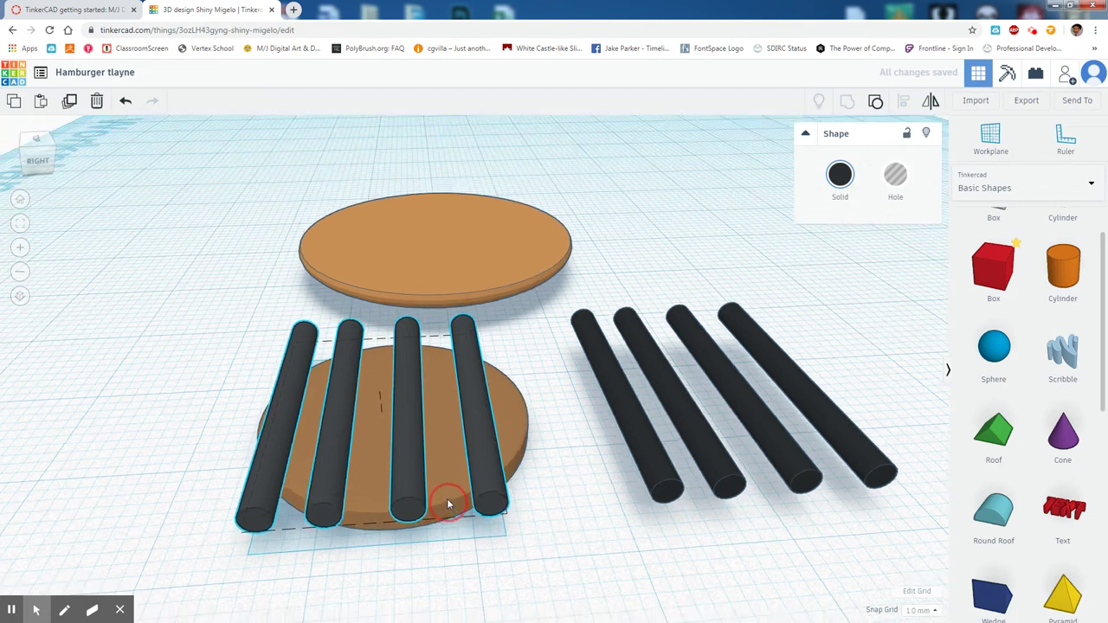
Convert the rod group over the lower disc into hole shapes.
click(901, 179)
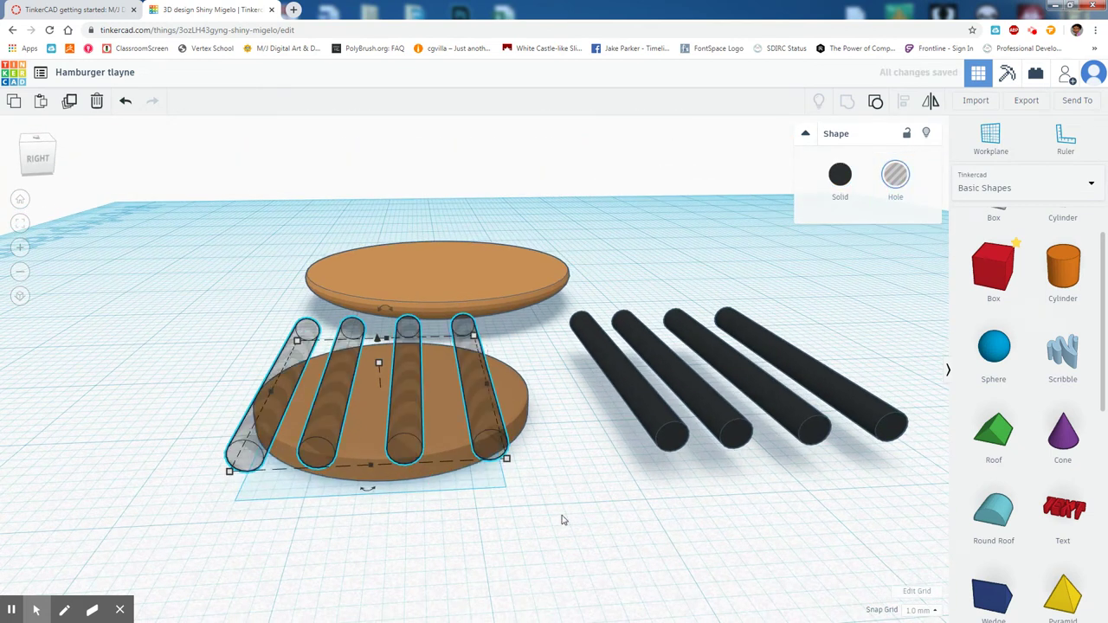
right_drag(494, 505, 533, 483)
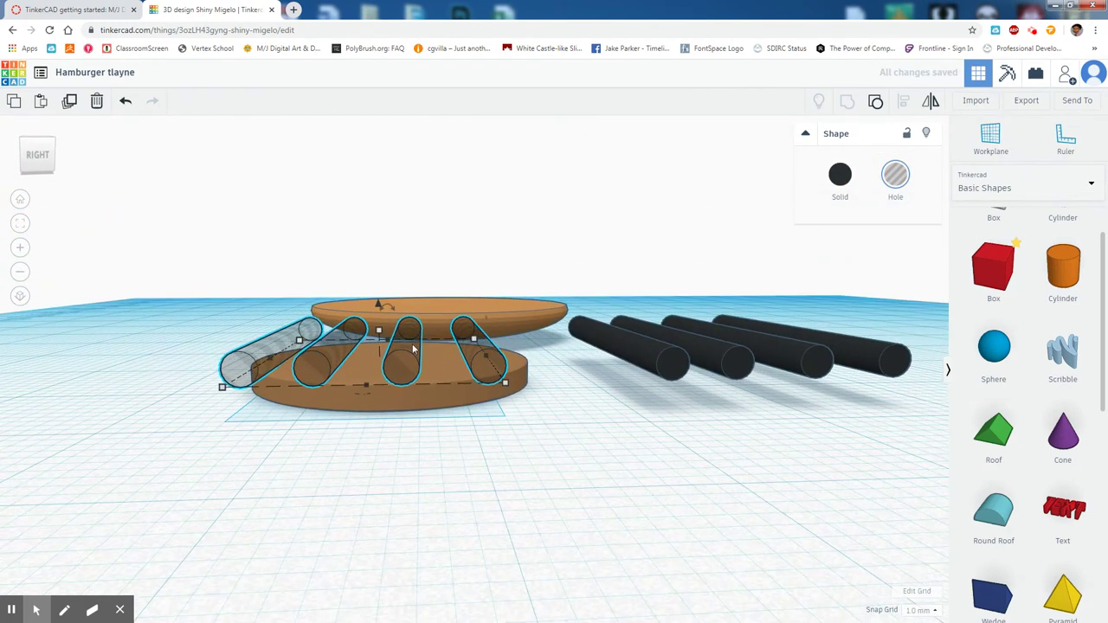
click(419, 373)
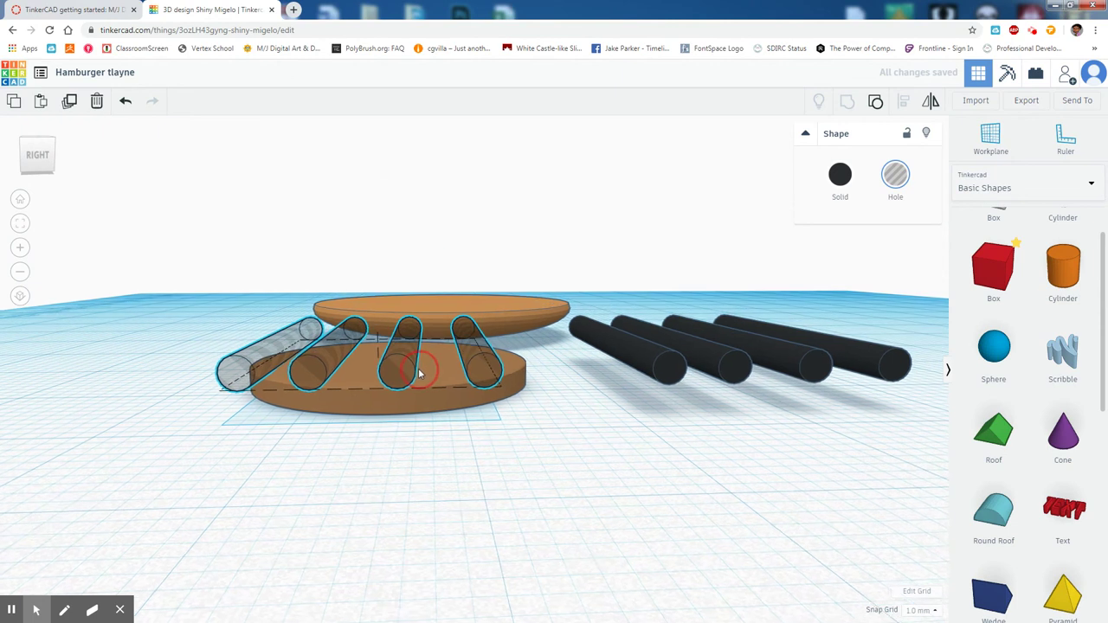
click(377, 306)
drag(376, 306, 377, 316)
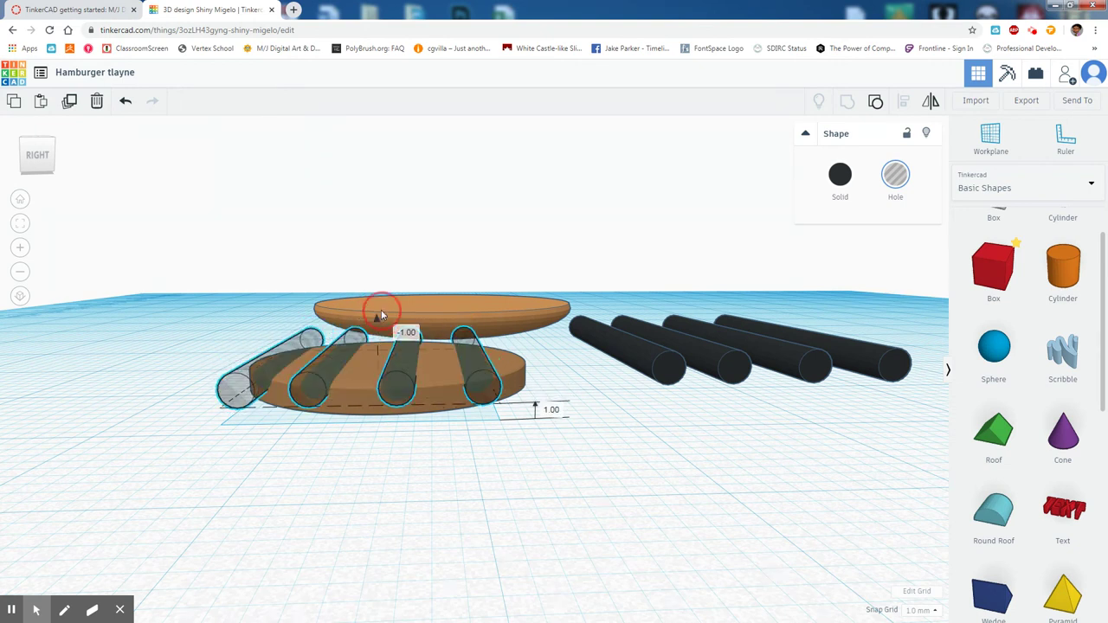
drag(381, 315, 378, 303)
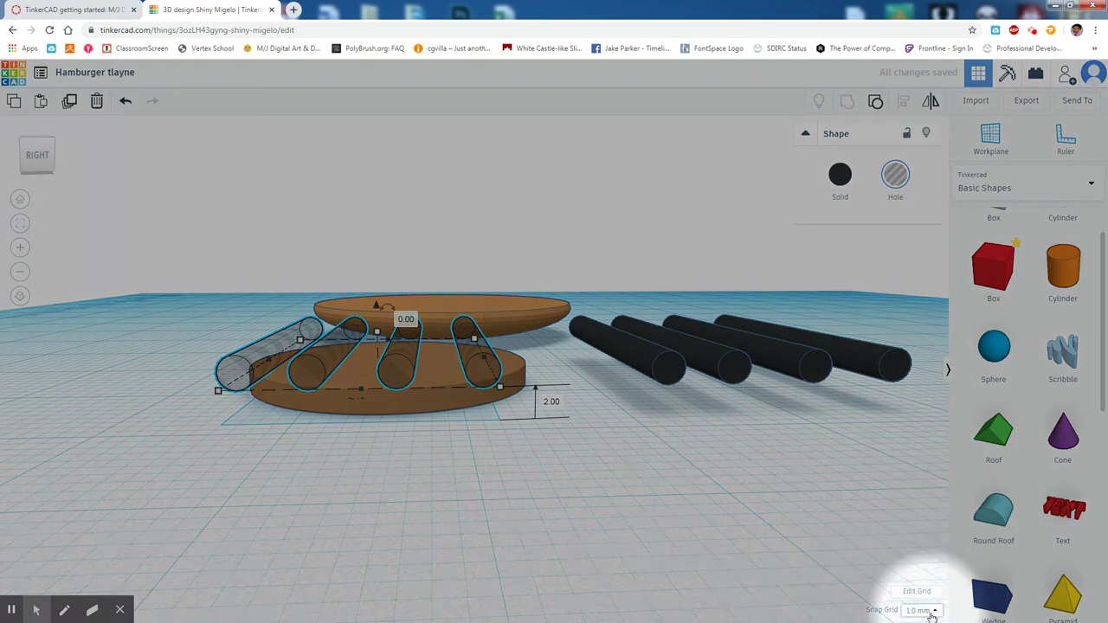
Set Snap Grid to 0.25 mm and sink the hole rods to -0.50 into the disc.
click(926, 610)
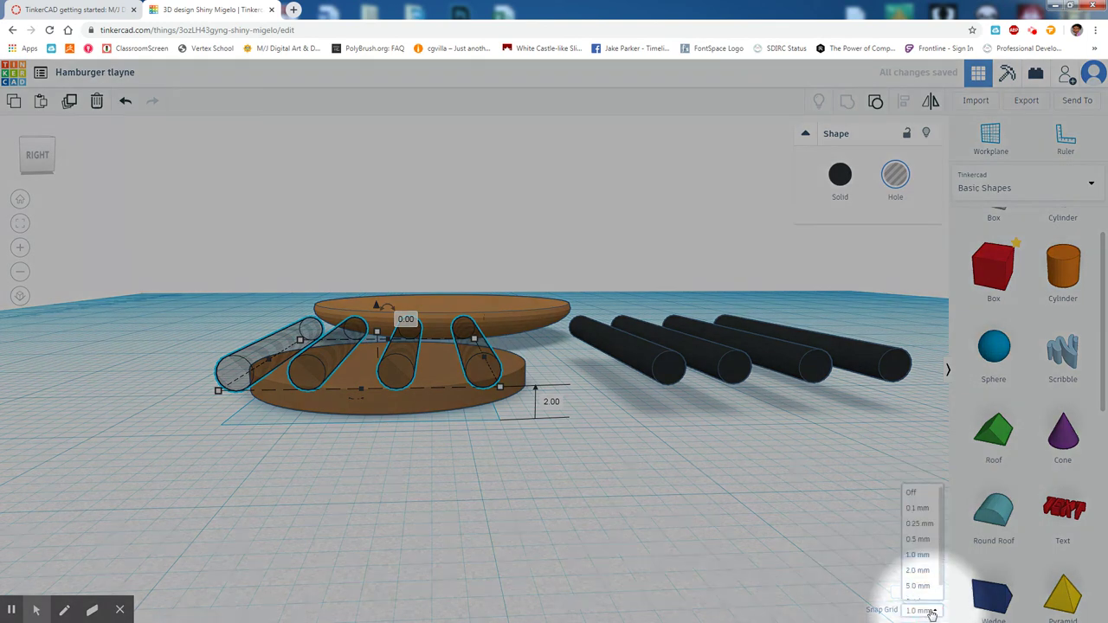
click(920, 524)
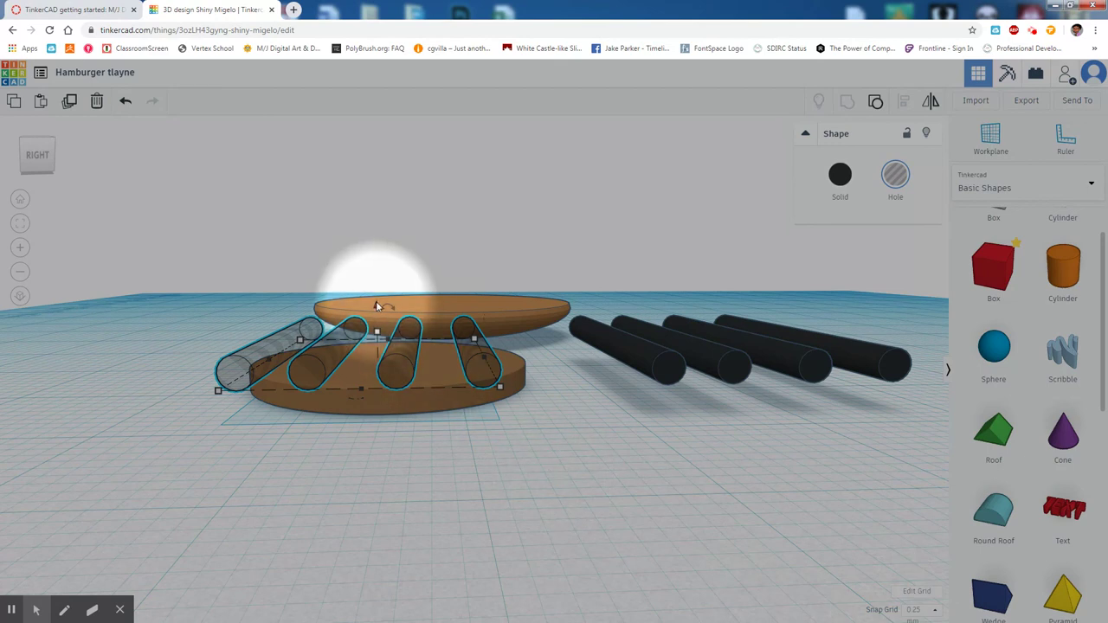
drag(377, 305, 379, 315)
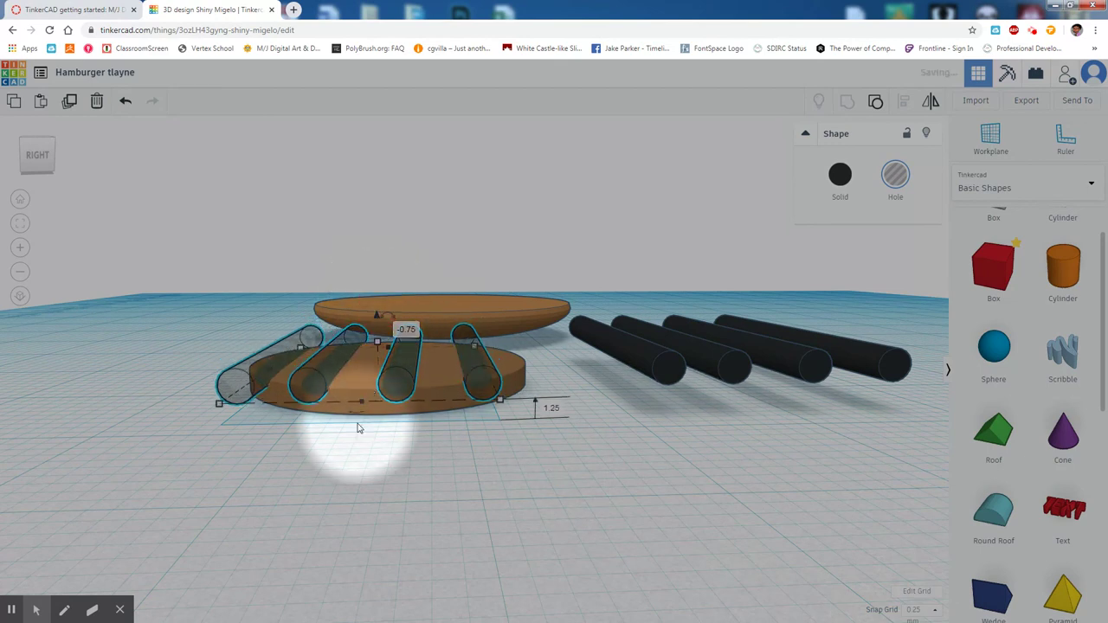
mouse_move(358, 433)
right_down()
mouse_move(396, 421)
mouse_move(427, 466)
right_up()
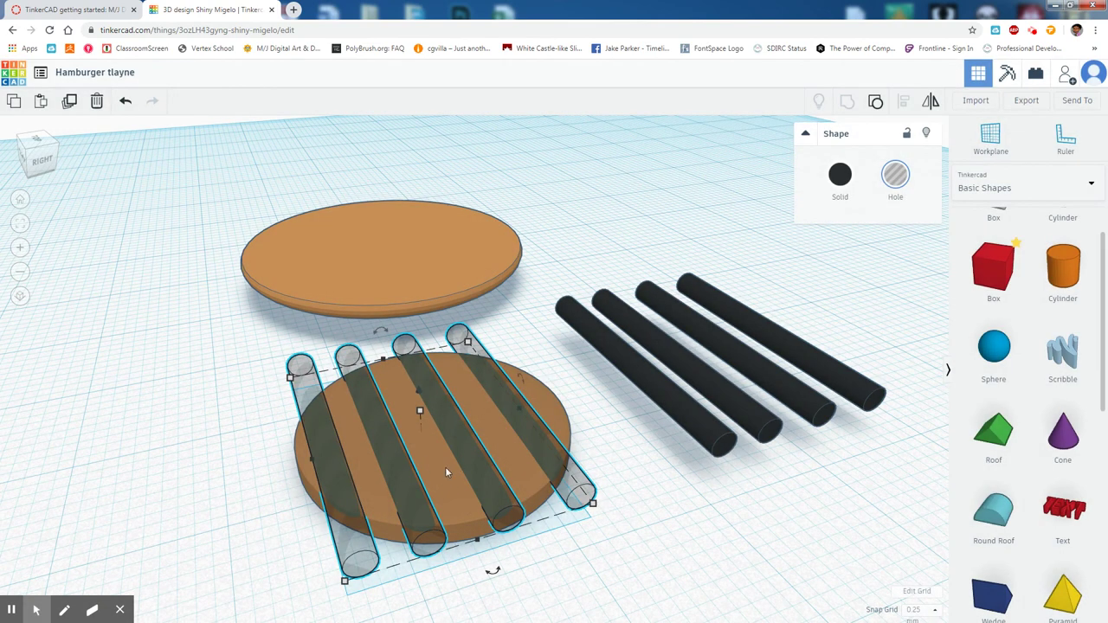
Select the lower disc with the hole rods and group them to cut grill grooves.
key(ctrl+z)
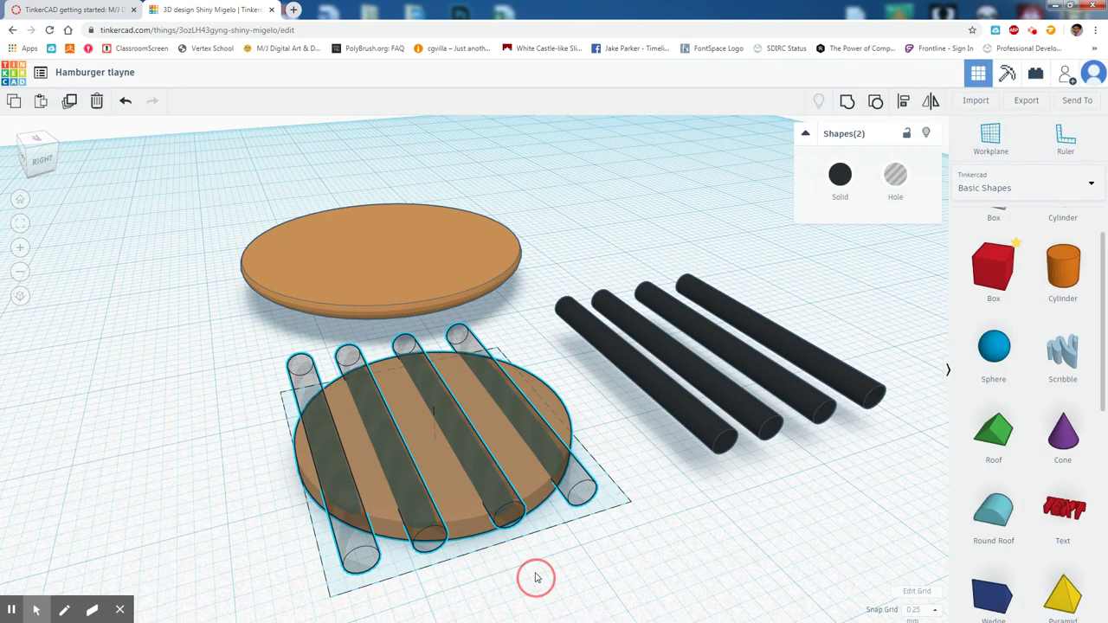
mouse_move(529, 581)
right_down()
mouse_move(598, 527)
mouse_move(615, 563)
right_up()
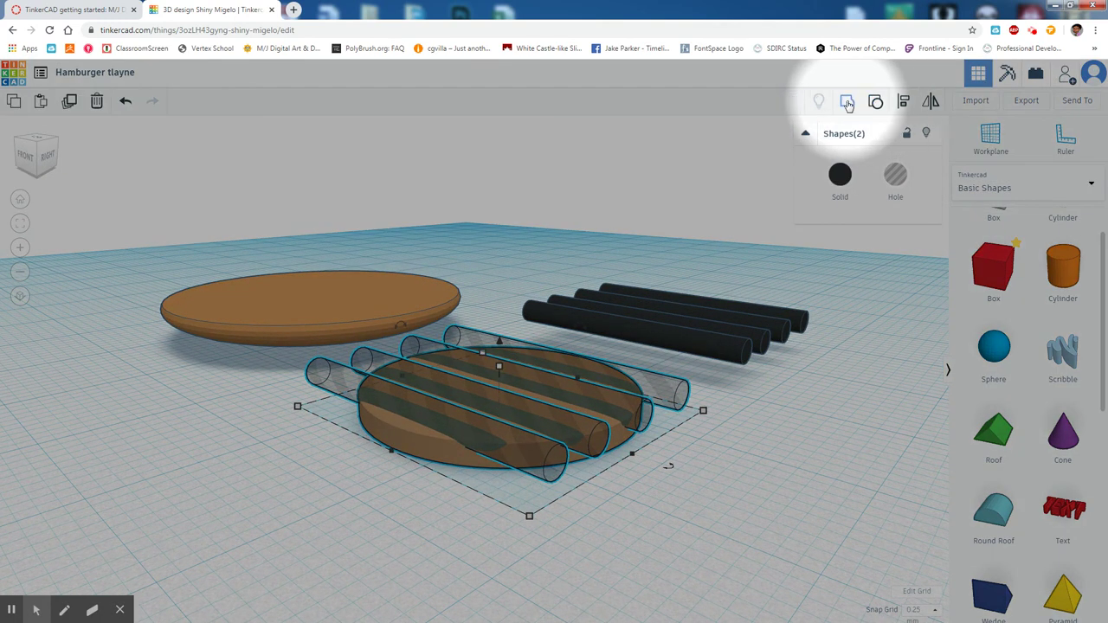
click(848, 102)
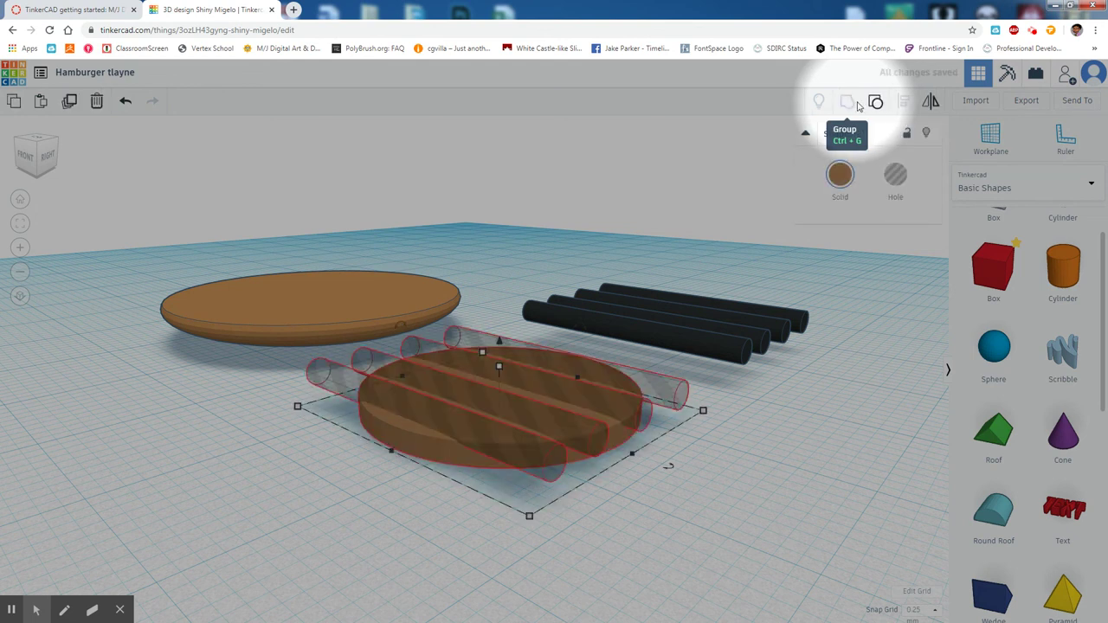